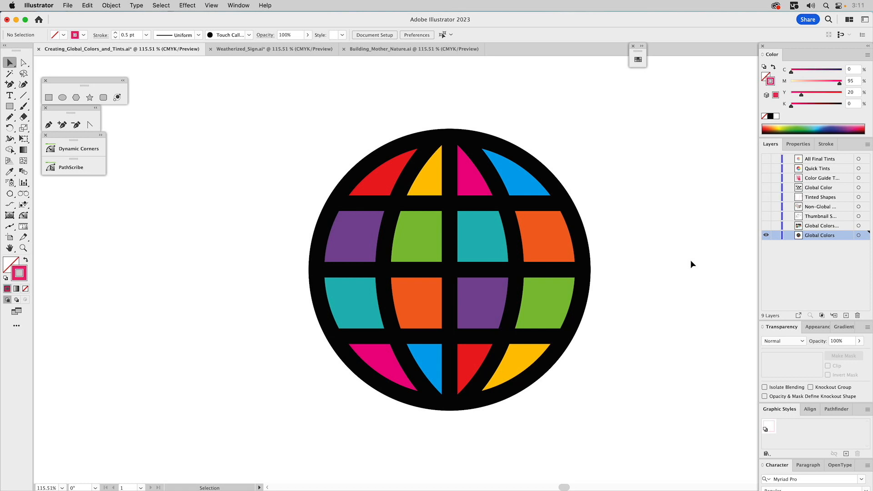
# Show the title lettering layer and the thumbnail sketches layer one after the other, hiding the previously visible artwork each time.
pyautogui.click(766, 225)
pyautogui.click(766, 235)
pyautogui.click(813, 228)
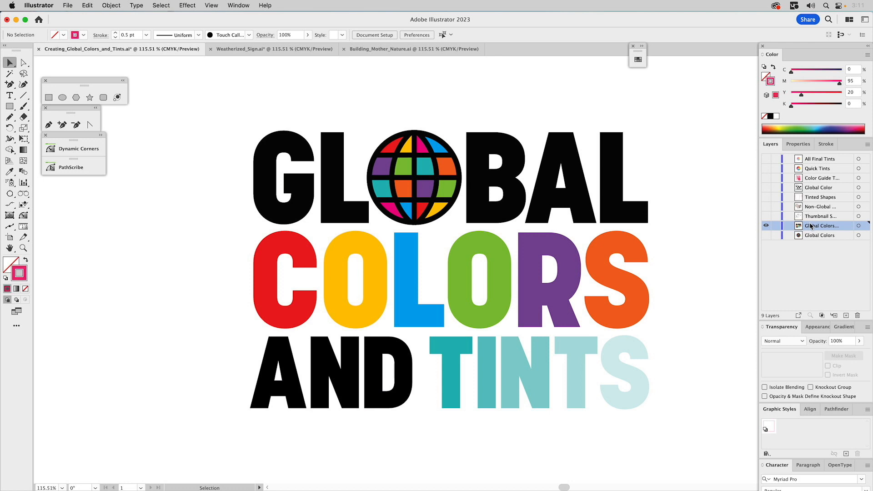
pyautogui.keyDown('alt'); pyautogui.click(767, 218); pyautogui.keyUp('alt')
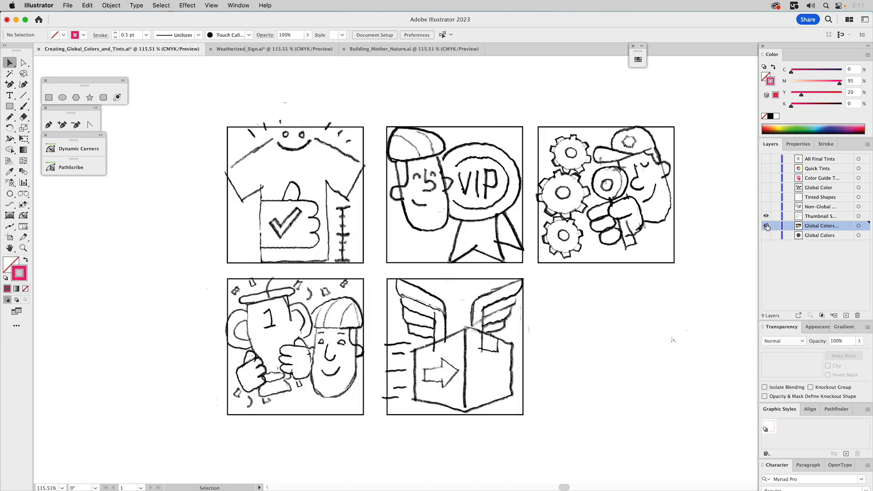
pyautogui.click(809, 217)
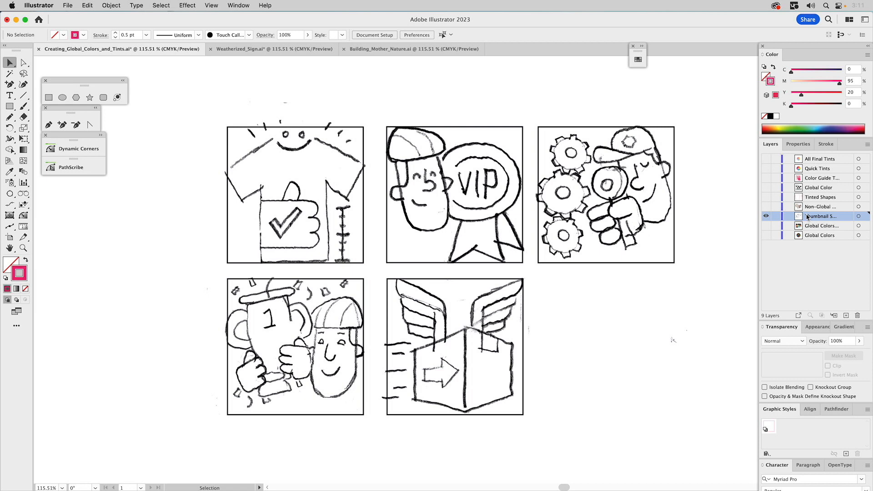
# Show the Non-Global layer's Ascent Cycling artwork in place of the thumbnail sketches.
pyautogui.click(766, 207)
pyautogui.click(766, 216)
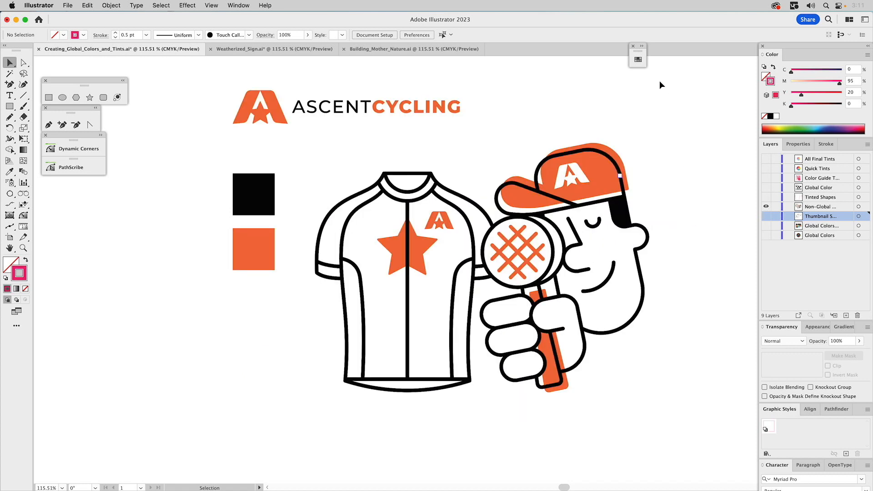
pyautogui.press('a')
pyautogui.press('v')
pyautogui.press('space')
pyautogui.moveTo(665, 186); pyautogui.dragTo(598, 186)
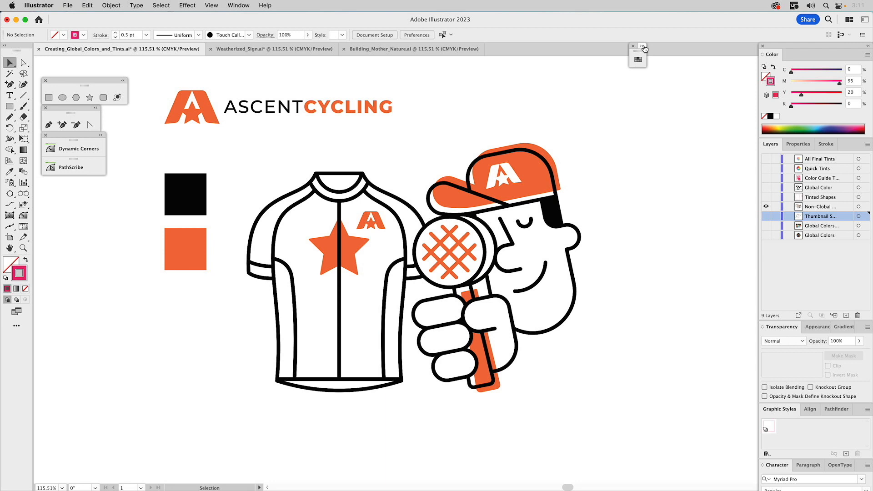
# Expand the collapsed Swatches panel and check its Small List View display option.
pyautogui.click(644, 46)
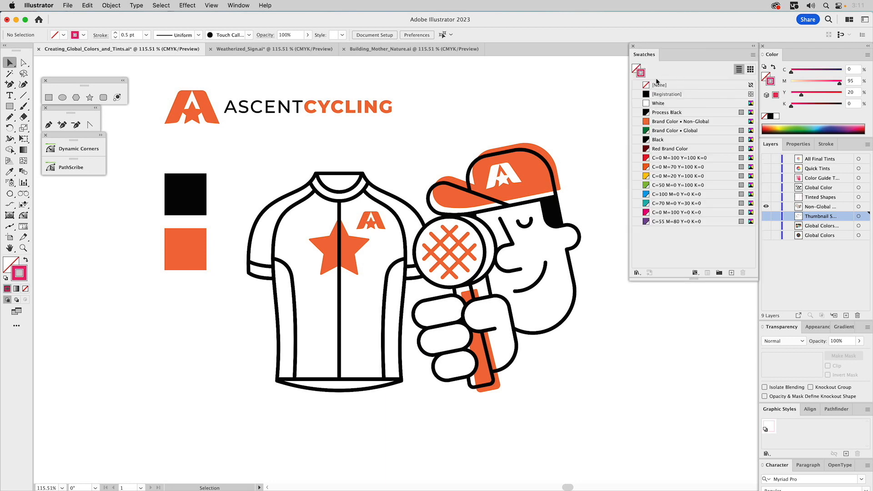
pyautogui.click(754, 55)
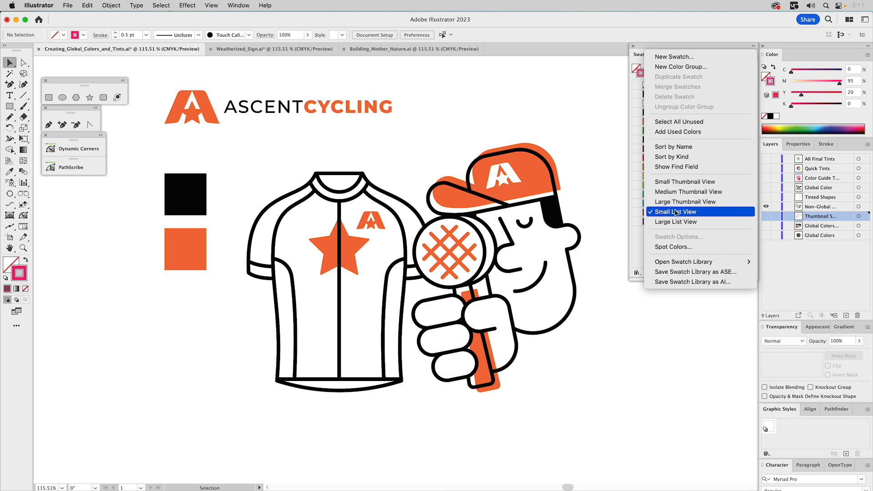
pyautogui.click(636, 249)
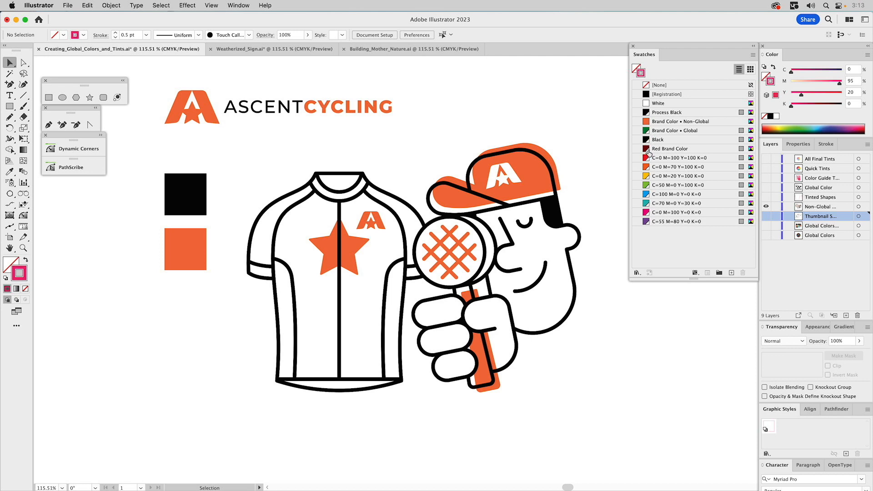
# Set the Brand Color • Non-Global swatch to 30% magenta and 100% yellow and inspect the cap's fill for a swatch link.
pyautogui.doubleClick(646, 122)
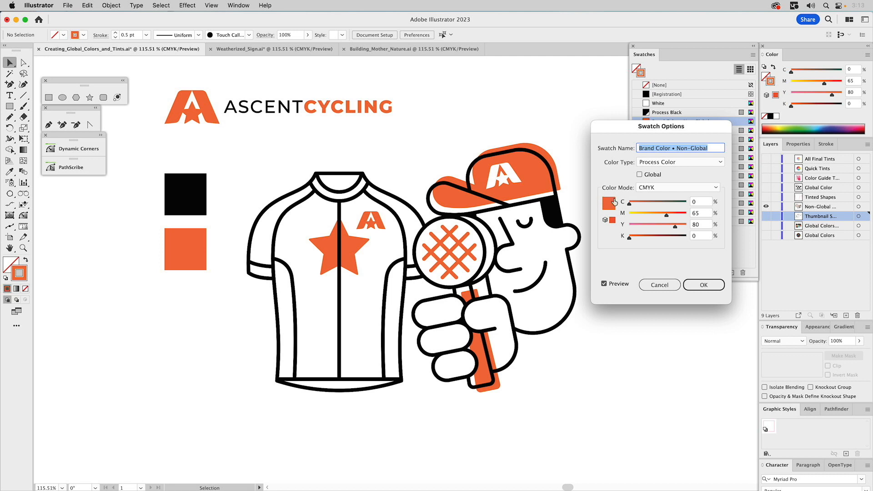
pyautogui.doubleClick(704, 214)
pyautogui.write('30')
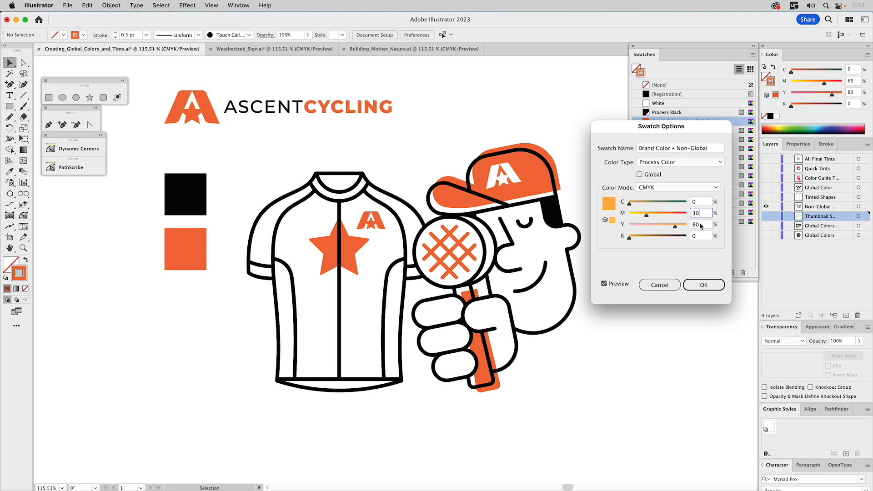
pyautogui.press('Tab')
pyautogui.write('100')
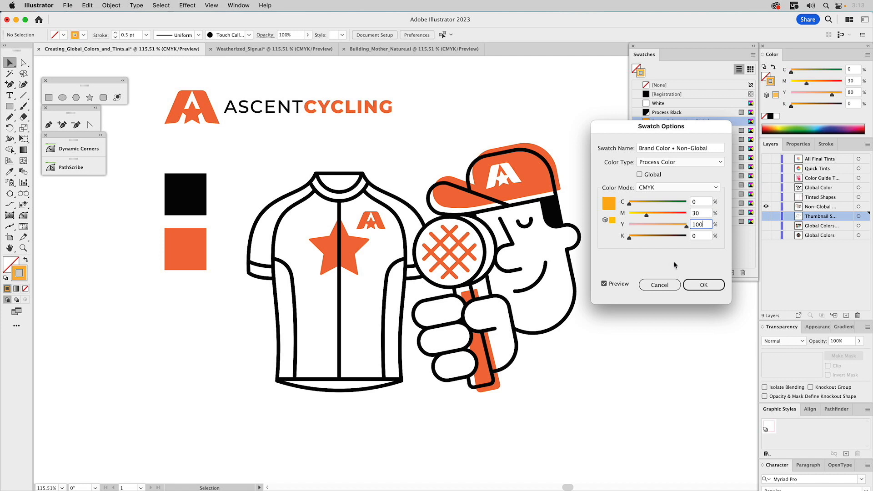
pyautogui.click(704, 285)
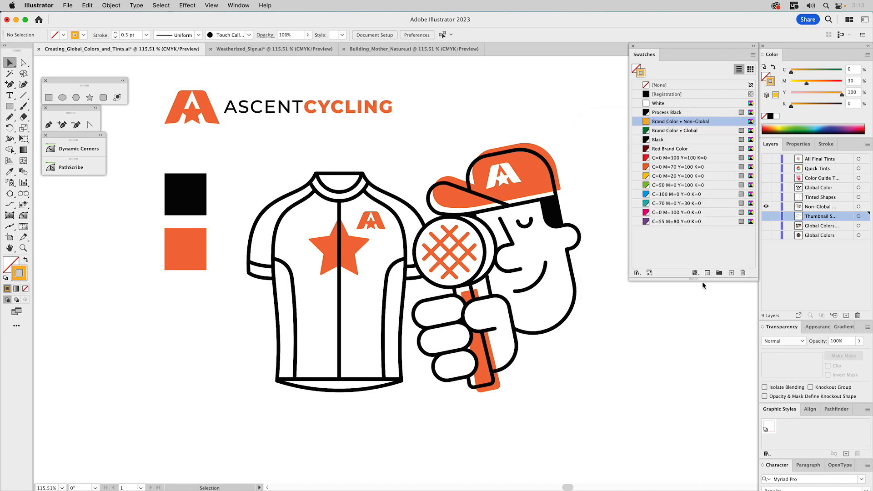
pyautogui.click(527, 172)
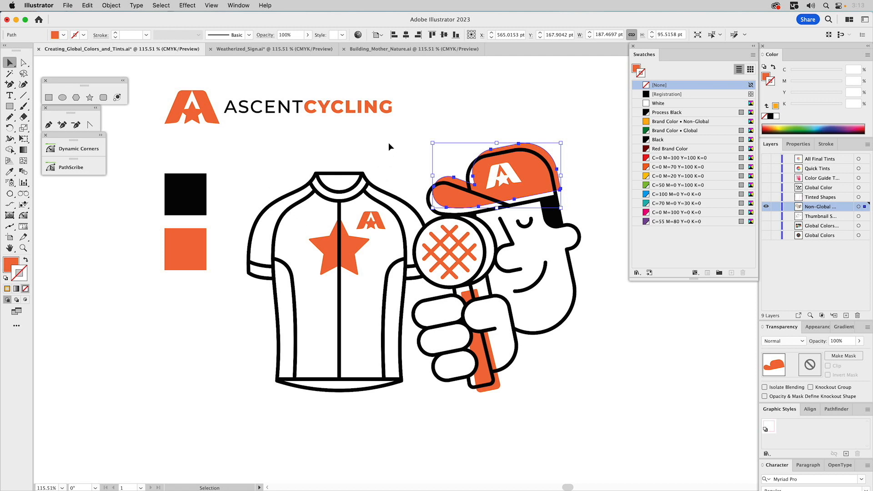
pyautogui.click(505, 118)
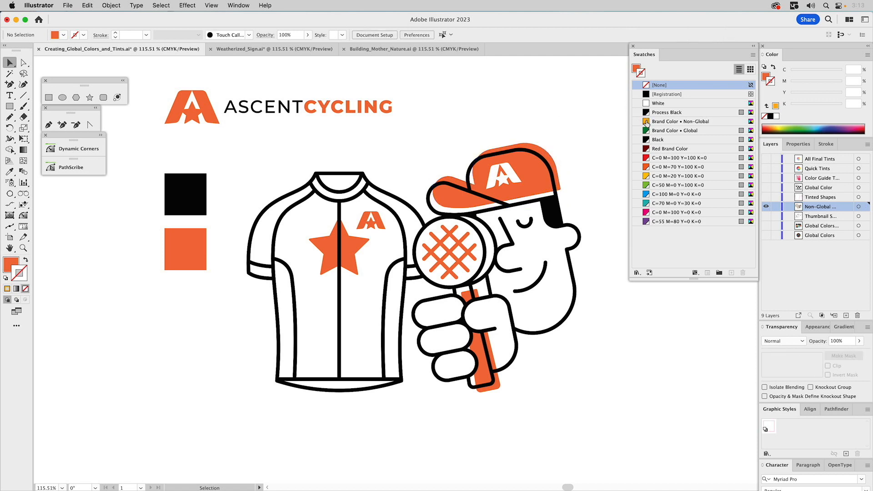
# Make the Brand Color • Non-Global swatch a global process color.
pyautogui.click(647, 123)
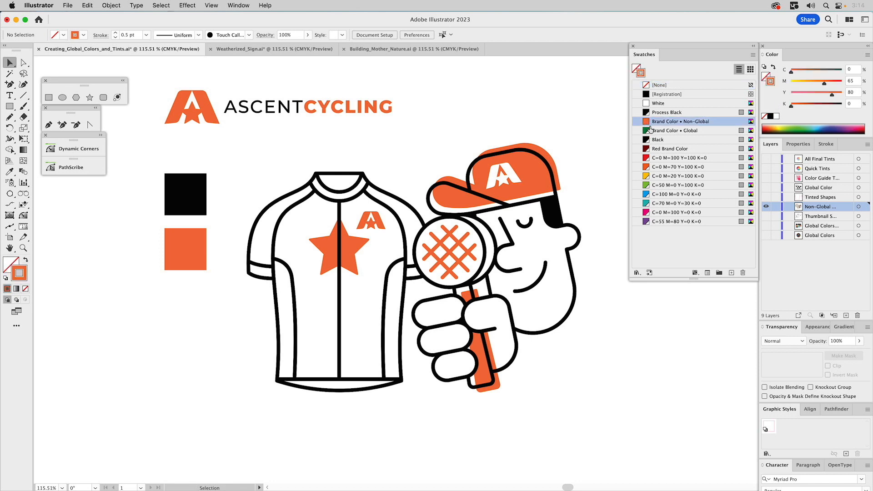
pyautogui.doubleClick(647, 124)
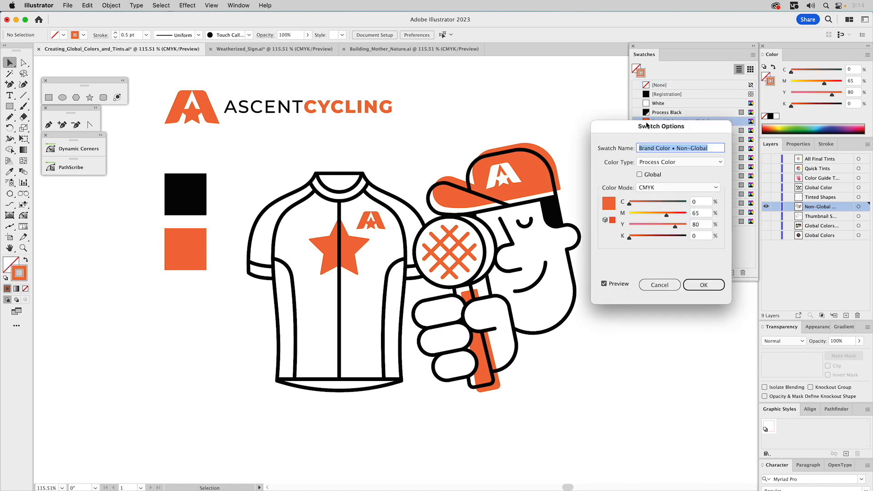
pyautogui.click(647, 176)
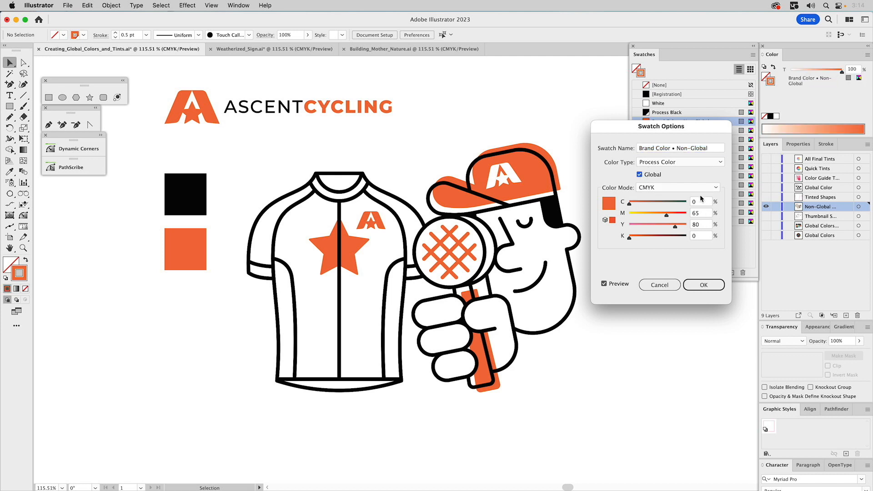
pyautogui.click(705, 285)
pyautogui.click(528, 163)
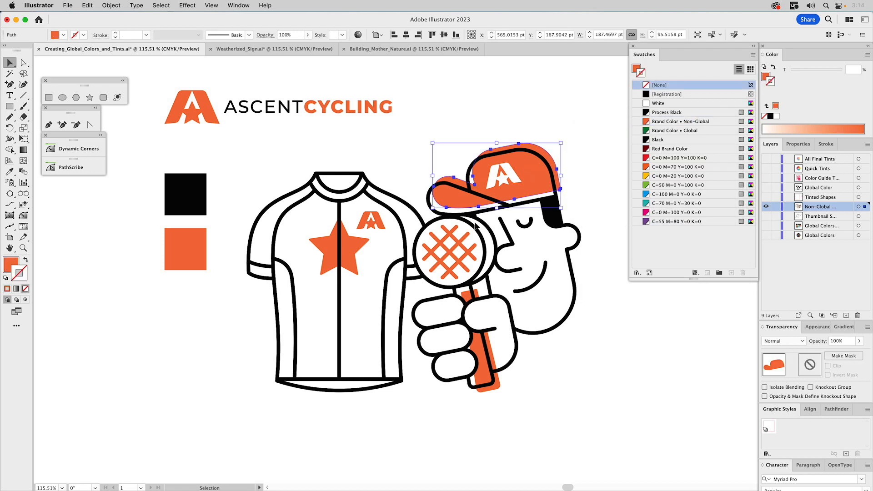
pyautogui.keyDown('shift'); pyautogui.click(380, 224); pyautogui.keyUp('shift')
pyautogui.keyDown('shift'); pyautogui.click(346, 245); pyautogui.keyUp('shift')
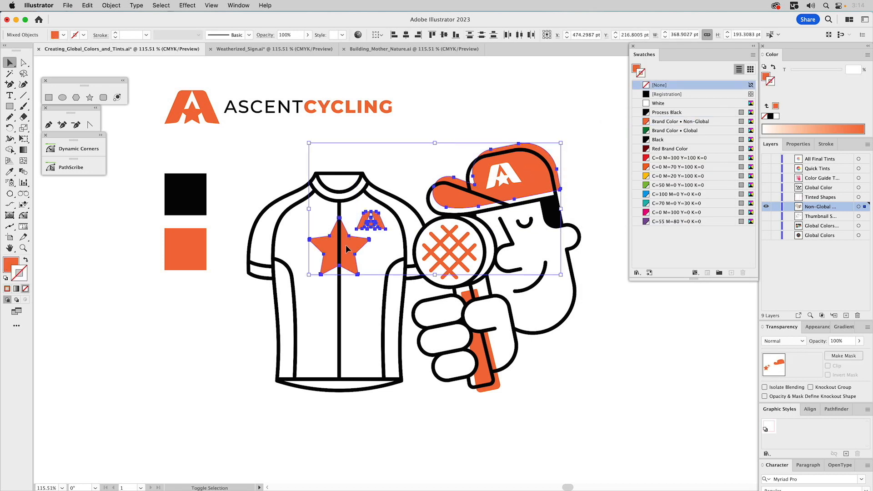
pyautogui.click(394, 137)
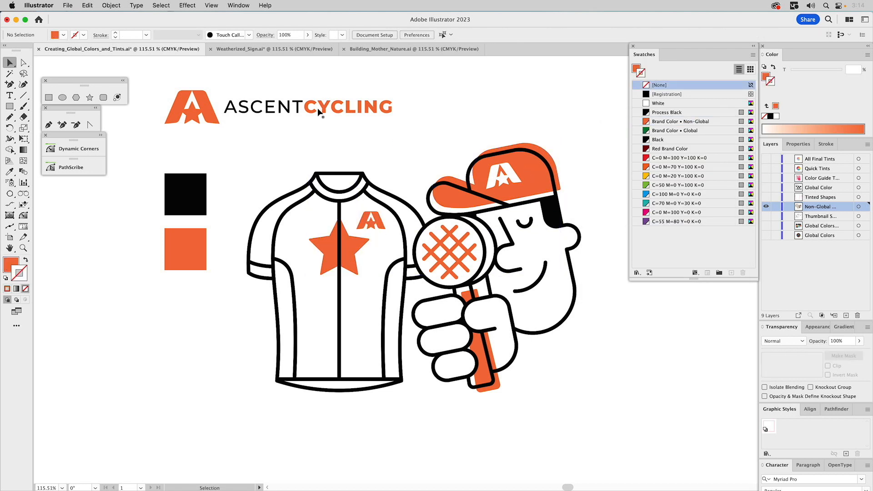
# Apply the Brand Color • Non-Global swatch to the fill of all objects sharing the orange square's fill color.
pyautogui.click(188, 238)
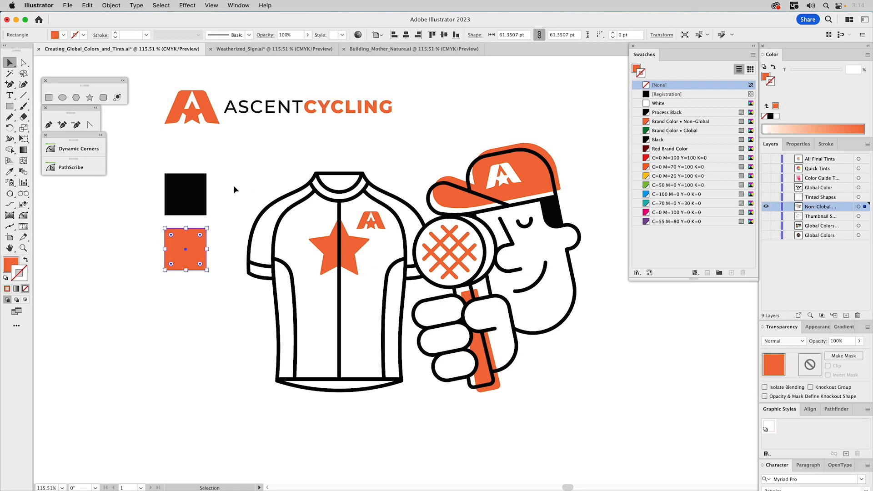
pyautogui.press('super+6')
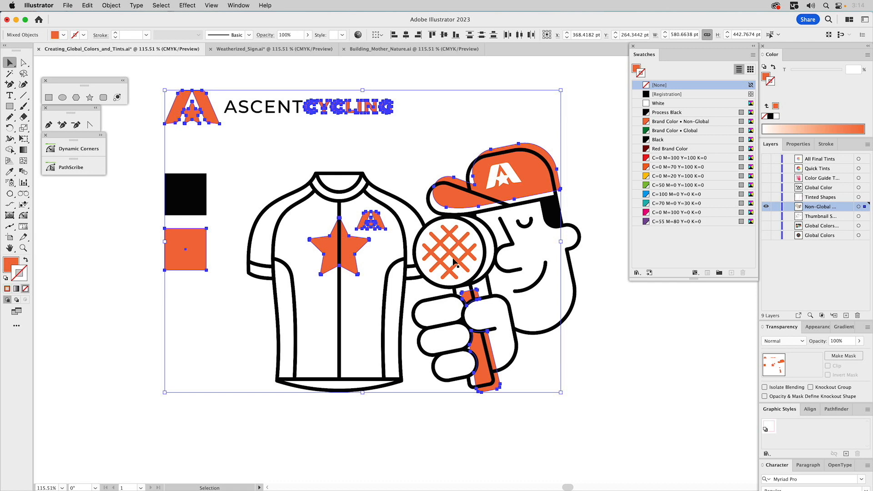
pyautogui.click(161, 5)
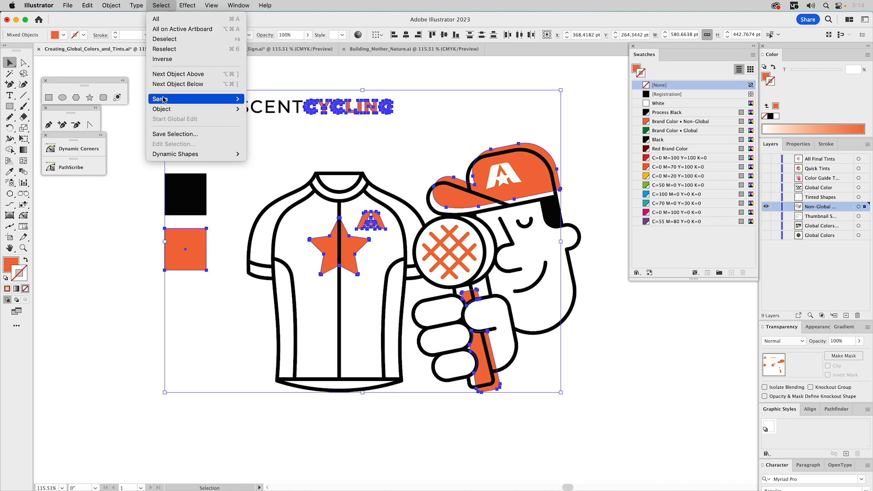
pyautogui.moveTo(178, 101)
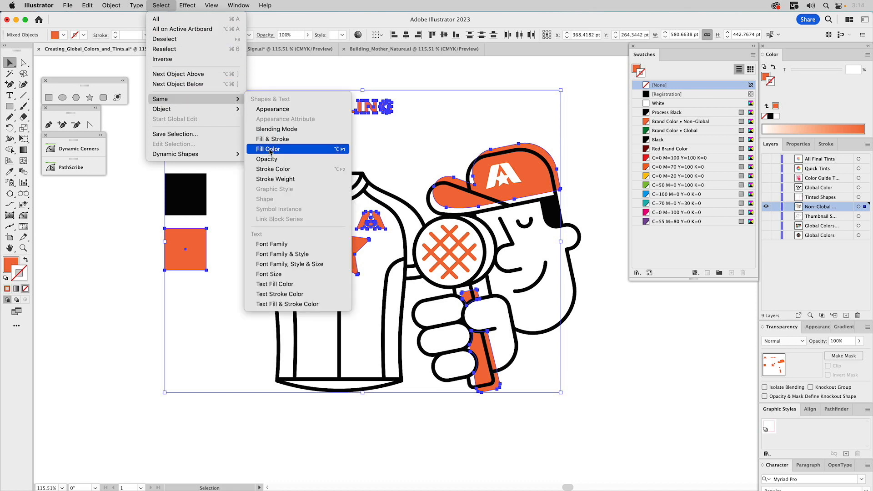
pyautogui.click(341, 173)
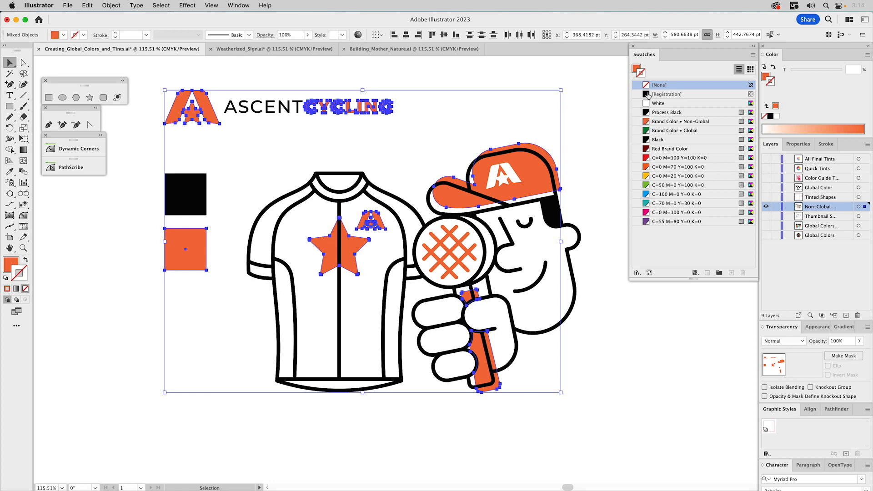
pyautogui.click(636, 69)
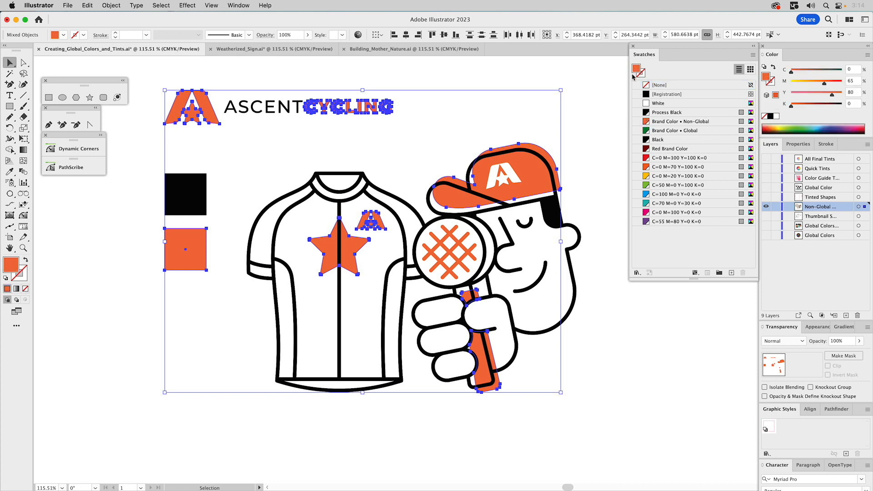
pyautogui.click(647, 123)
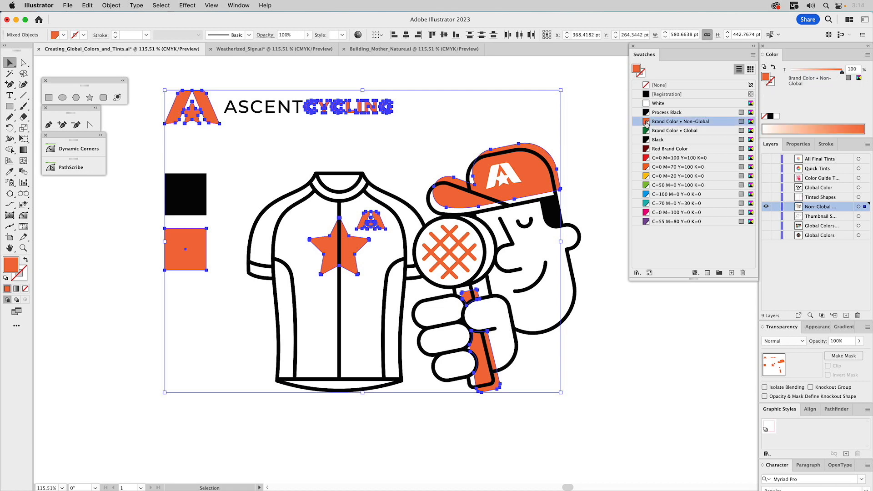
# Isolate the crosshatch group in the magnifying glass and apply the Brand Color • Non-Global swatch to its stroke.
pyautogui.click(452, 238)
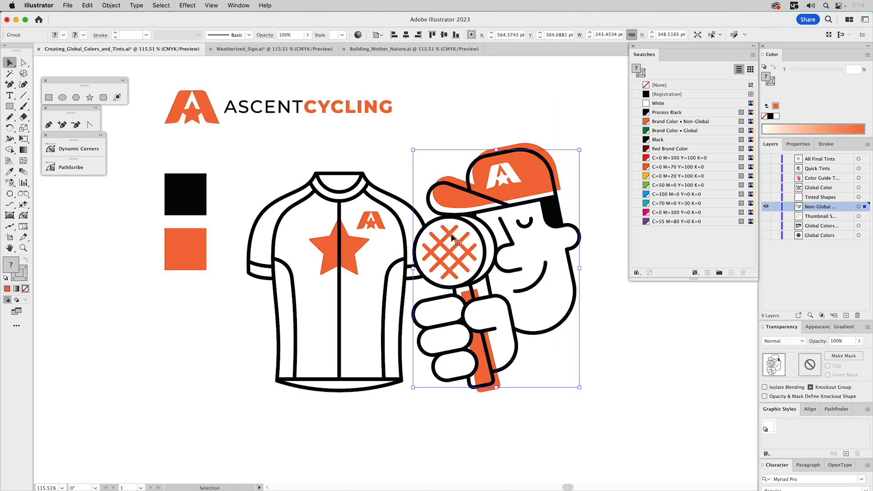
pyautogui.doubleClick(452, 238)
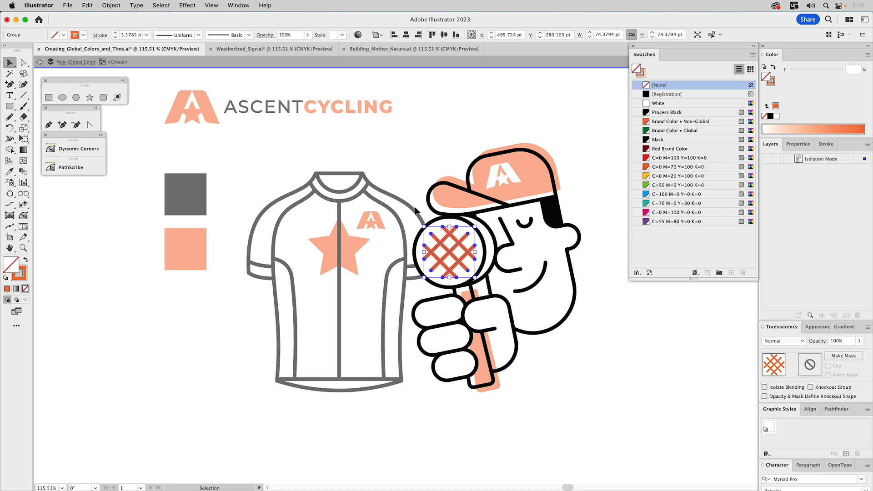
pyautogui.click(643, 73)
pyautogui.click(646, 123)
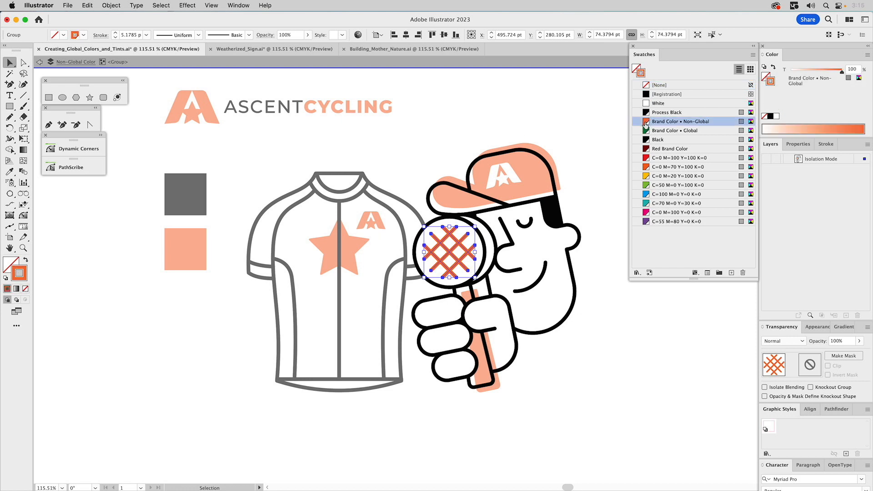
pyautogui.doubleClick(551, 109)
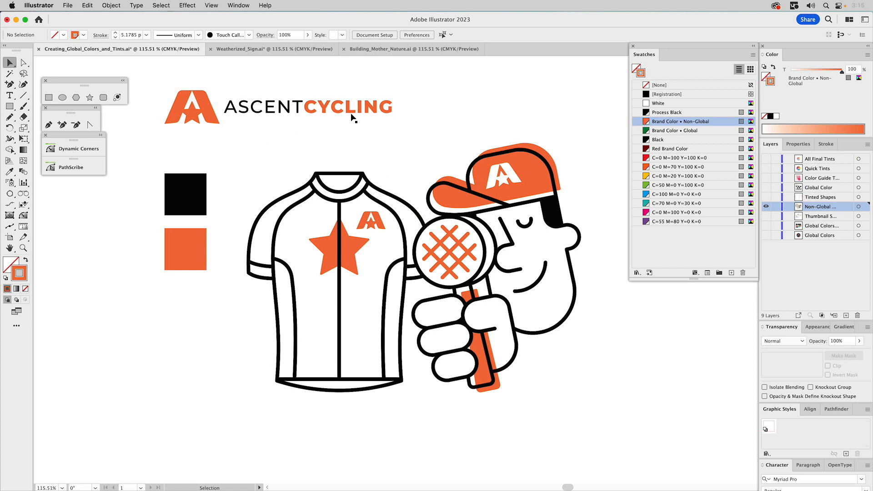
# Set the Brand Color • Non-Global swatch to 30% magenta and 100% yellow.
pyautogui.doubleClick(647, 123)
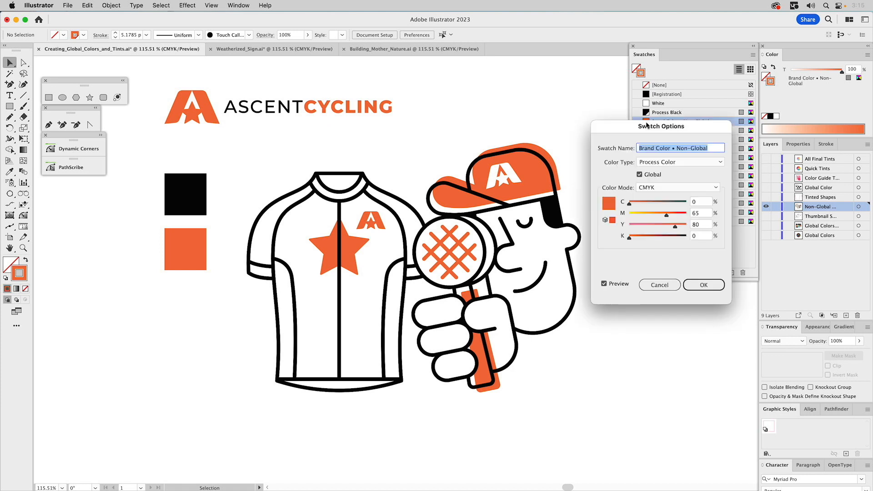
pyautogui.doubleClick(698, 213)
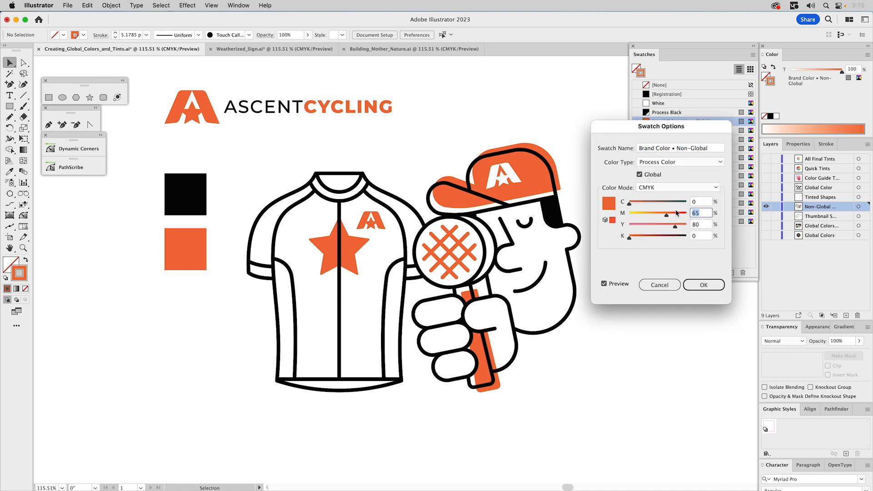
pyautogui.write('30')
pyautogui.press('Tab')
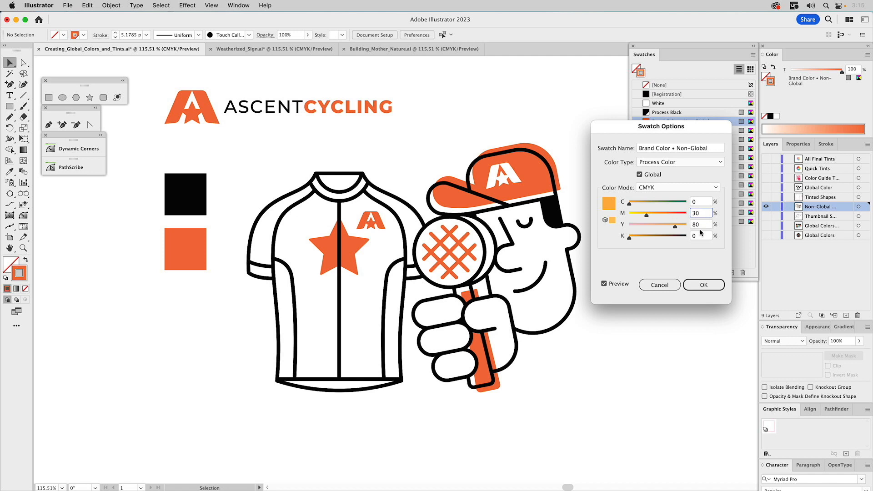
pyautogui.write('10')
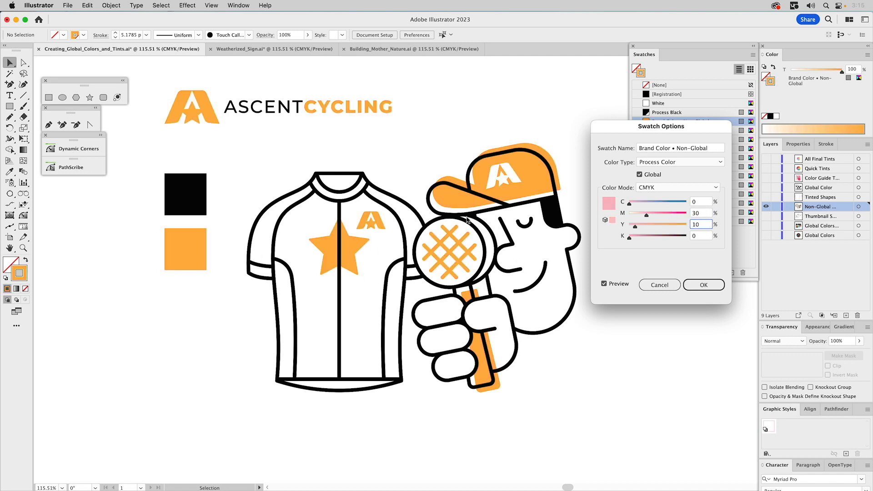
pyautogui.write('0')
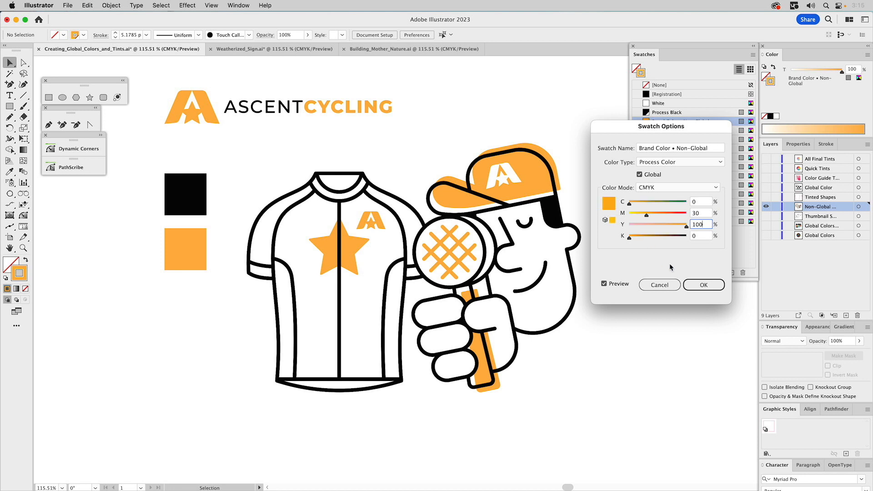
pyautogui.click(701, 287)
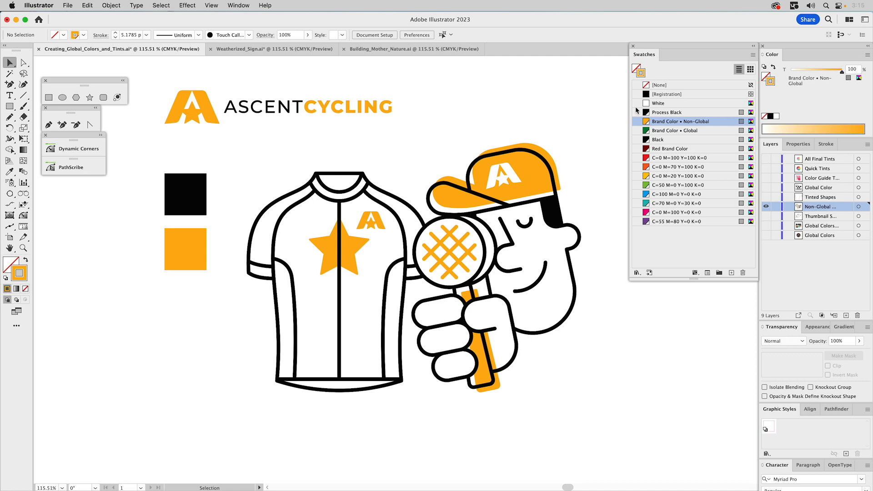
# Show the Tinted Shapes layer and save a green of 55% cyan, 0% magenta, 100% yellow and 0% black as a new swatch.
pyautogui.click(767, 198)
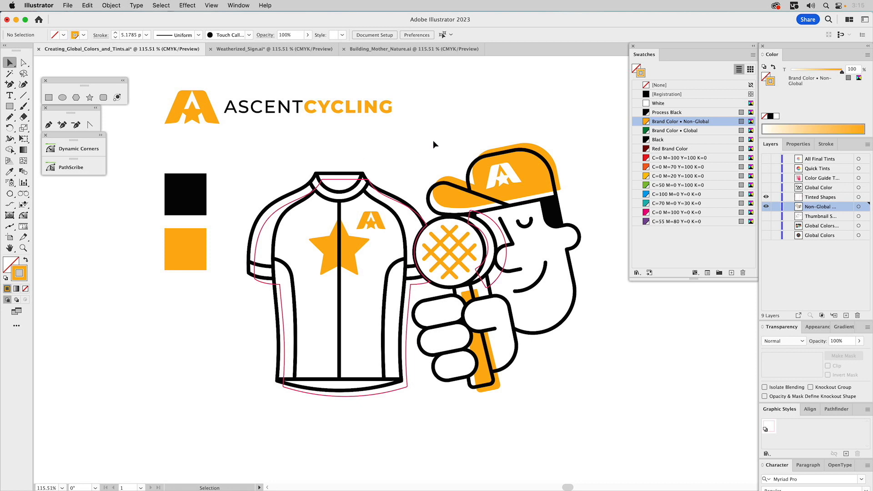
pyautogui.click(860, 77)
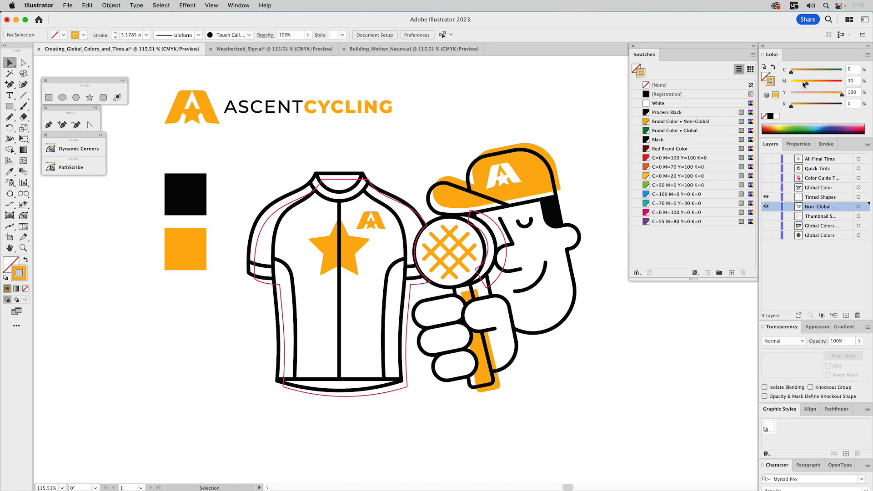
pyautogui.moveTo(807, 85)
pyautogui.mouseDown()
pyautogui.moveTo(791, 82)
pyautogui.moveTo(820, 71)
pyautogui.moveTo(767, 76)
pyautogui.mouseUp()
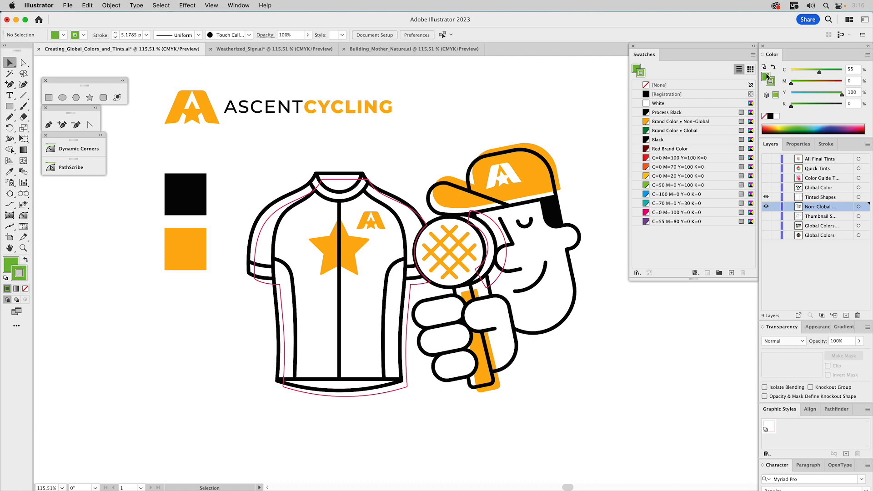
pyautogui.click(764, 116)
pyautogui.click(766, 77)
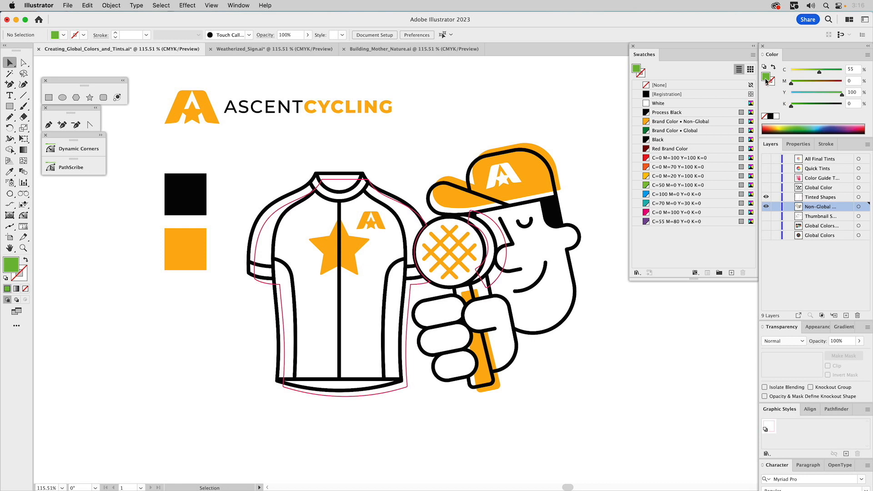
pyautogui.moveTo(768, 77); pyautogui.dragTo(687, 117)
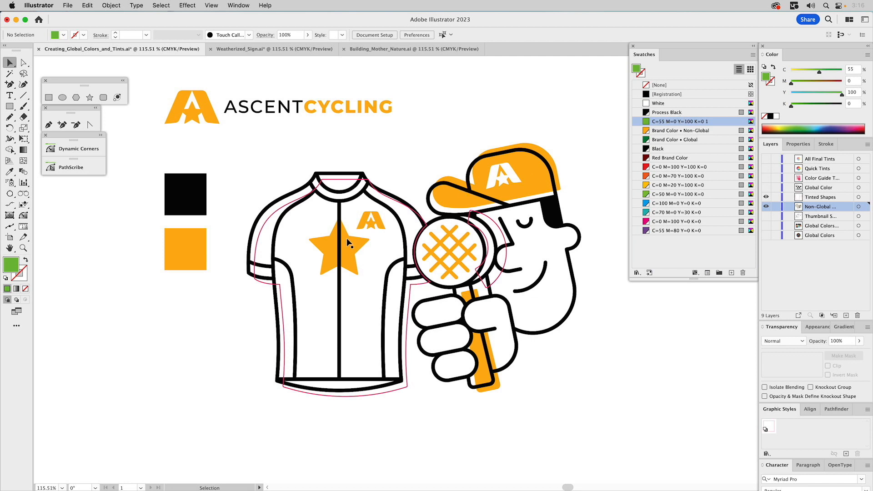
# Fill the jersey-shaped outline with the C=55 M=0 Y=100 K=0 1 swatch and remove its stroke.
pyautogui.click(338, 180)
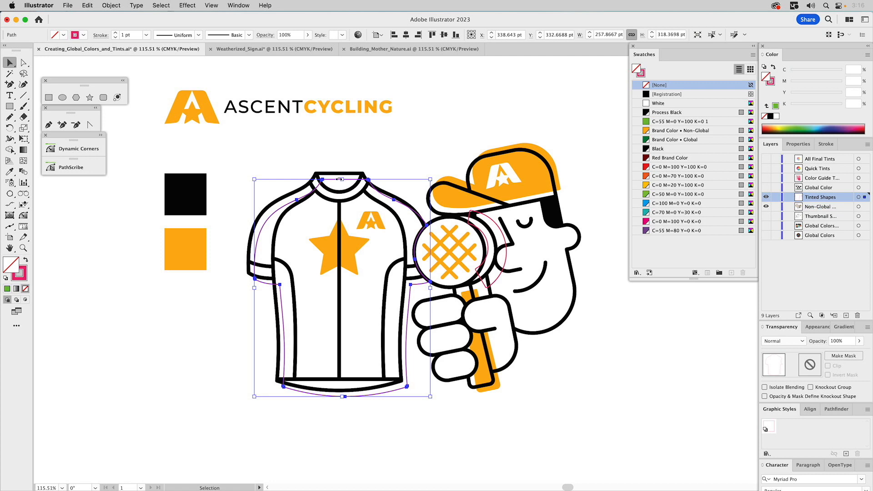
pyautogui.click(662, 123)
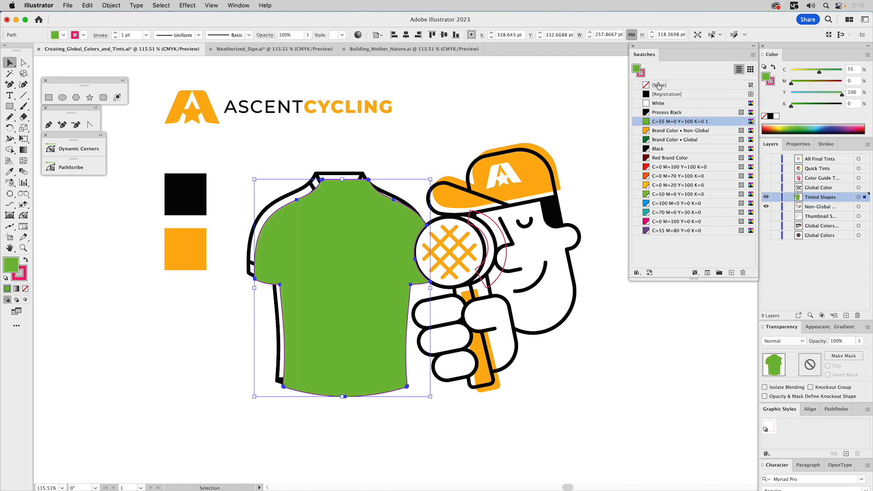
pyautogui.click(645, 75)
pyautogui.click(660, 85)
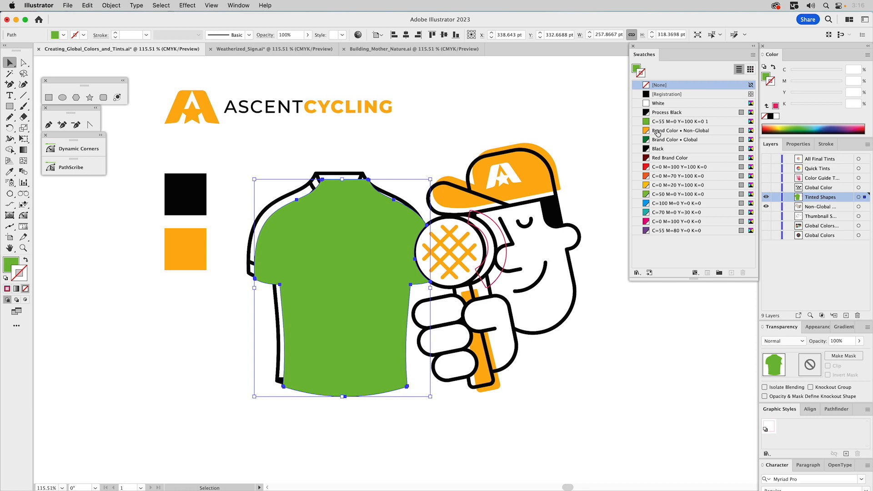
# Change the jersey shape's fill to the Brand Color • Non-Global swatch at a 15% tint.
pyautogui.click(636, 69)
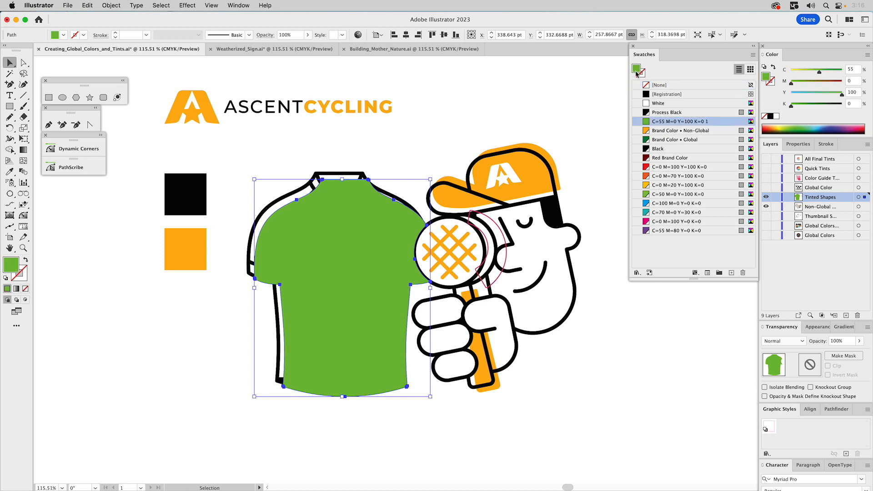
pyautogui.click(661, 131)
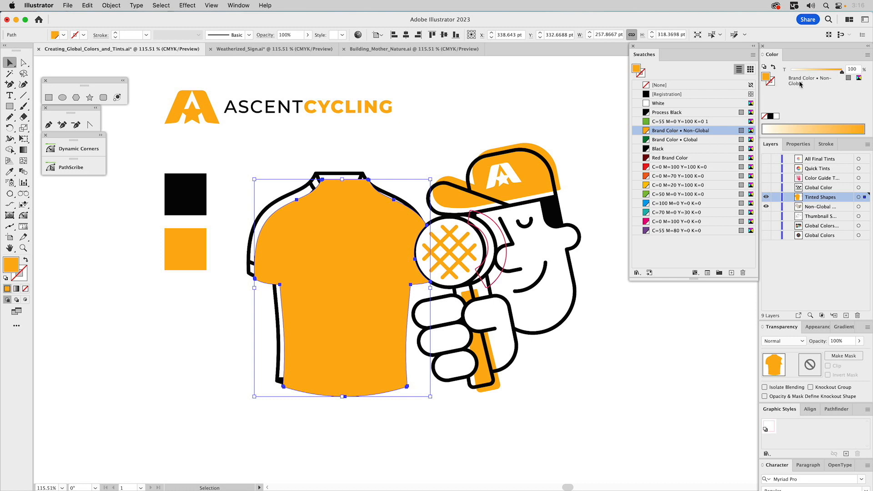
pyautogui.moveTo(843, 73); pyautogui.dragTo(799, 78)
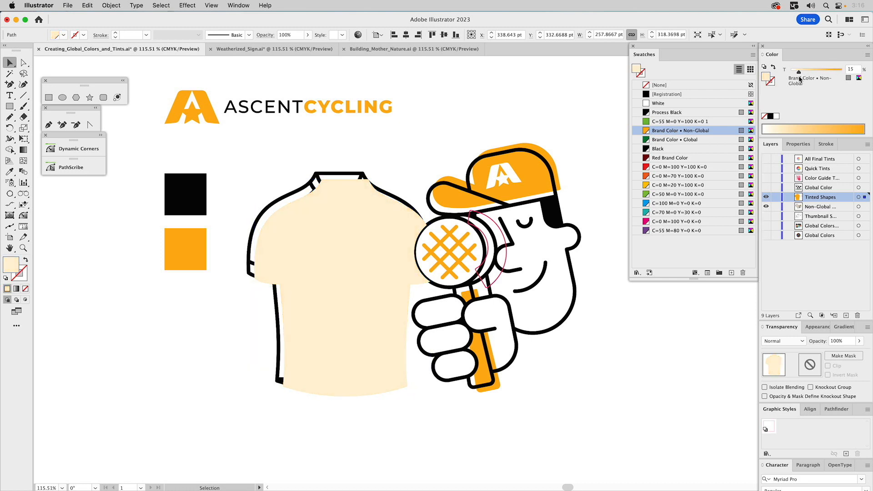
# Cut the tinted jersey shape and paste it behind the jersey's linework and logos.
pyautogui.press('a')
pyautogui.press('super+x')
pyautogui.moveTo(261, 161); pyautogui.dragTo(401, 340)
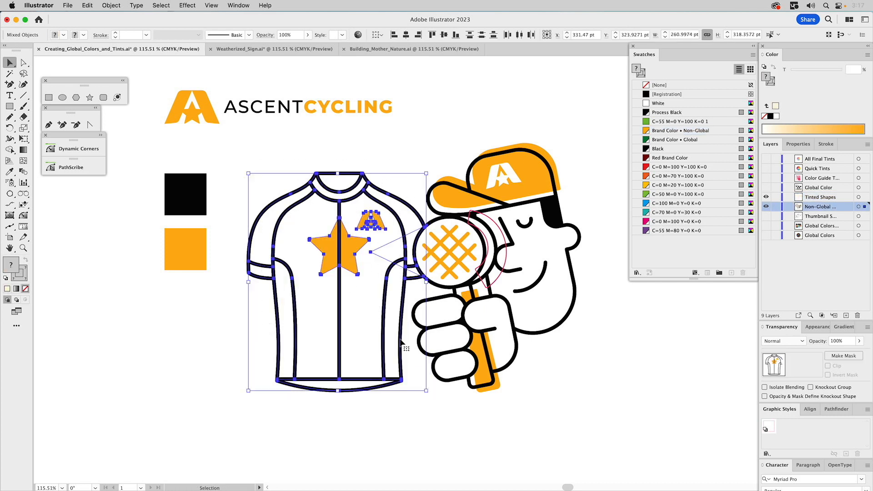
pyautogui.press('super+b')
pyautogui.press('v')
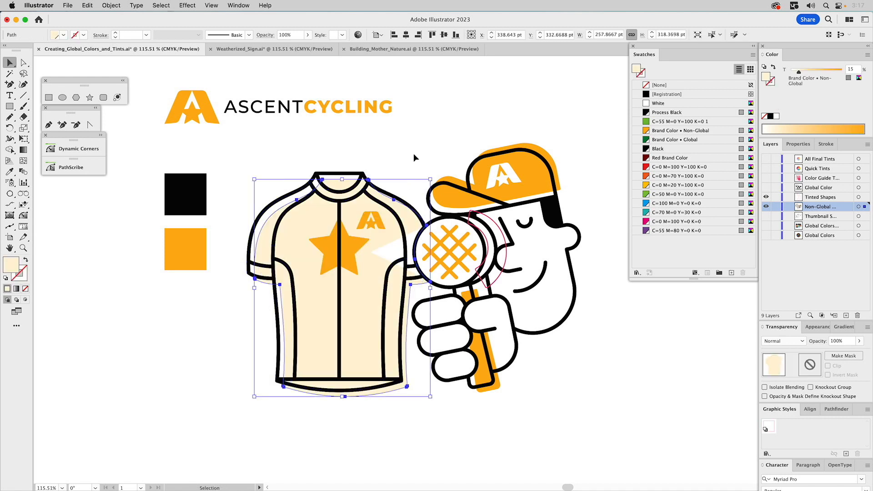
pyautogui.click(416, 145)
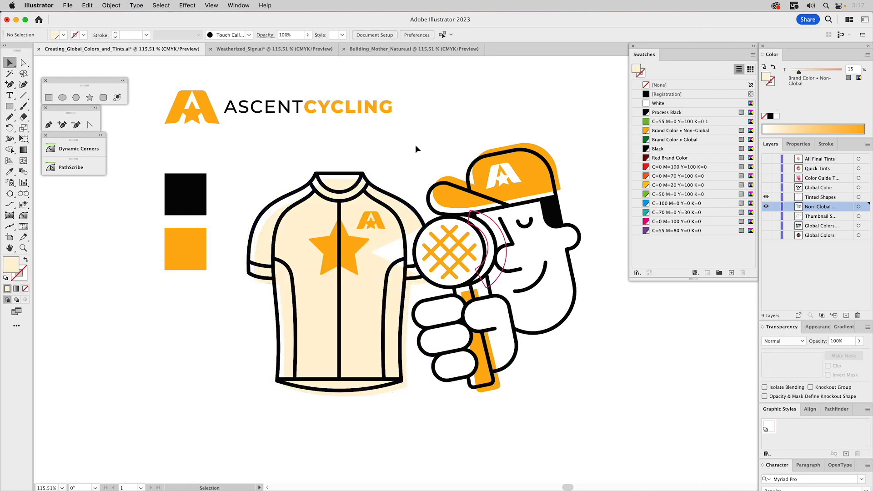
# Sample the jersey's tinted fill onto the crescent outline beside the magnifying glass with the Eyedropper.
pyautogui.click(492, 222)
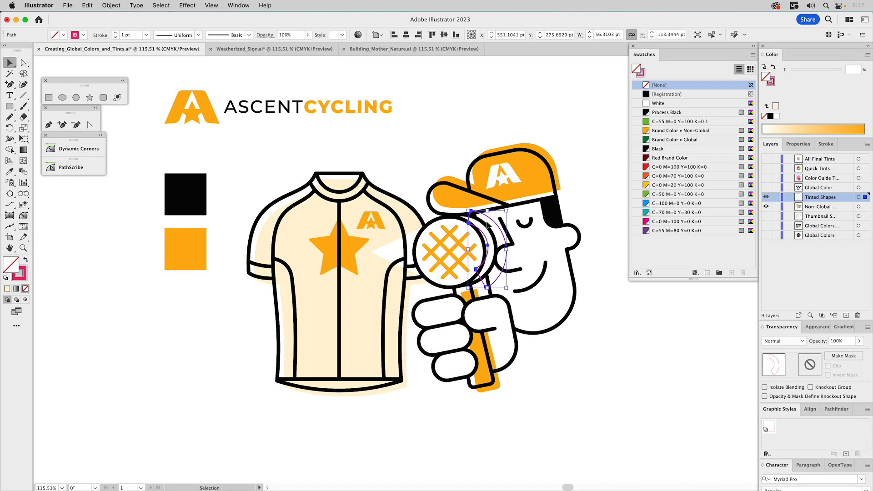
pyautogui.press('i')
pyautogui.click(321, 323)
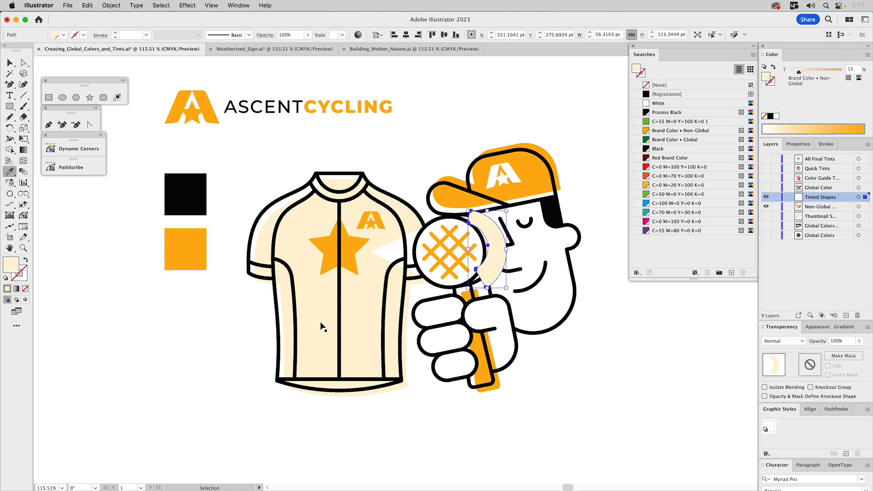
# Cut the tinted crescent and paste it behind the face and magnifying glass artwork.
pyautogui.press('super+x')
pyautogui.press('v')
pyautogui.moveTo(427, 130); pyautogui.dragTo(569, 371)
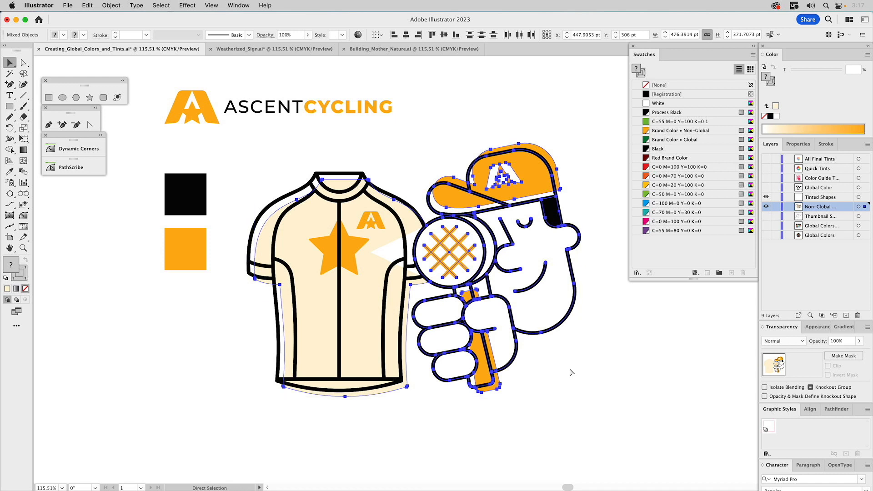
pyautogui.click(570, 370)
pyautogui.press('super+f')
pyautogui.click(593, 189)
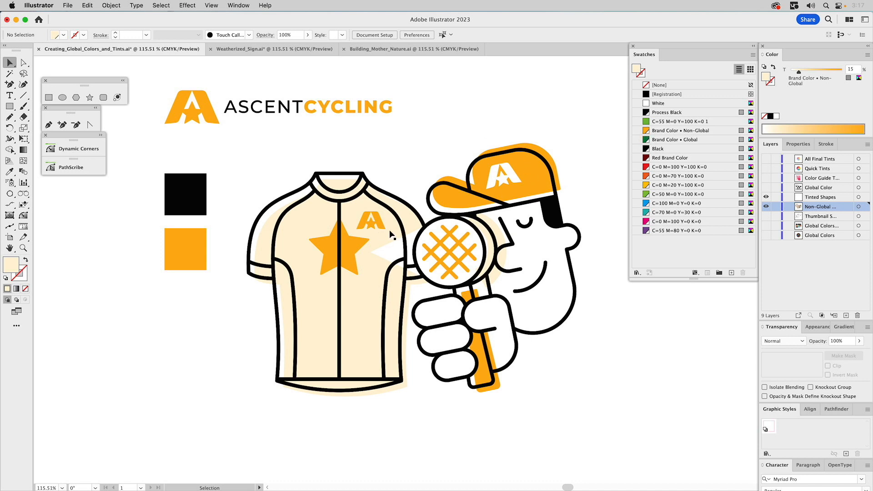
# Set the magenta of the Brand Color • Non-Global swatch to 50%.
pyautogui.doubleClick(646, 133)
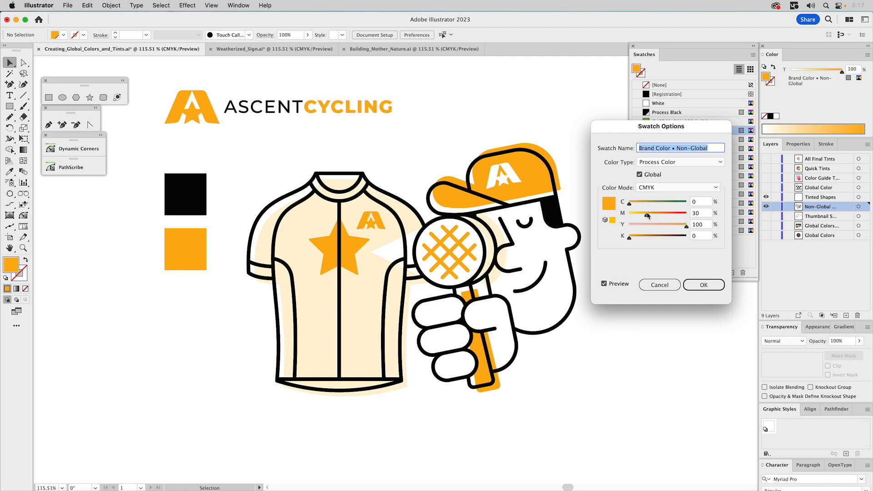
pyautogui.moveTo(649, 214); pyautogui.dragTo(660, 218)
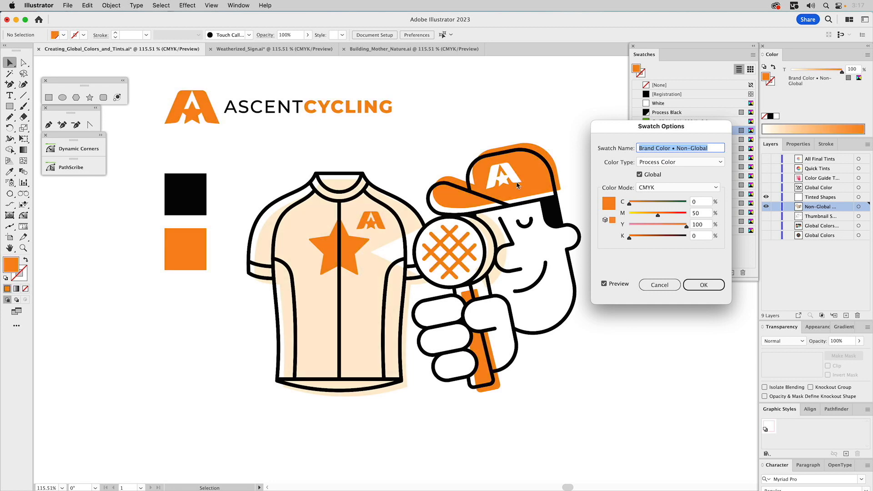
pyautogui.click(695, 287)
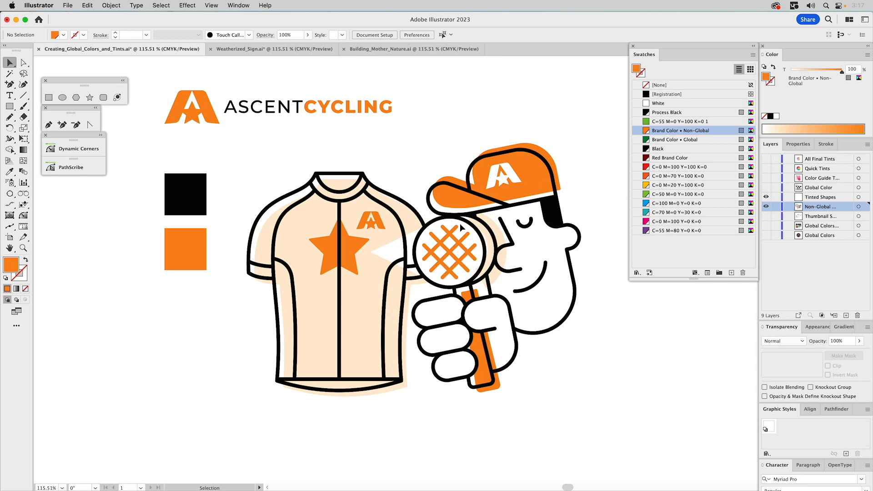
# Show only the Global Color layer and set the Brand Color • Global swatch to 85% cyan, 10% magenta, 20% yellow and 5% black.
pyautogui.click(767, 188)
pyautogui.click(767, 207)
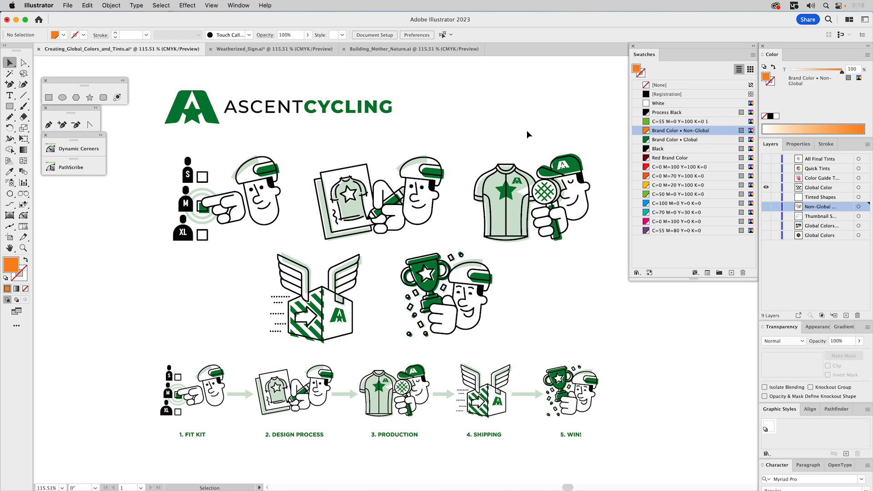
pyautogui.doubleClick(646, 141)
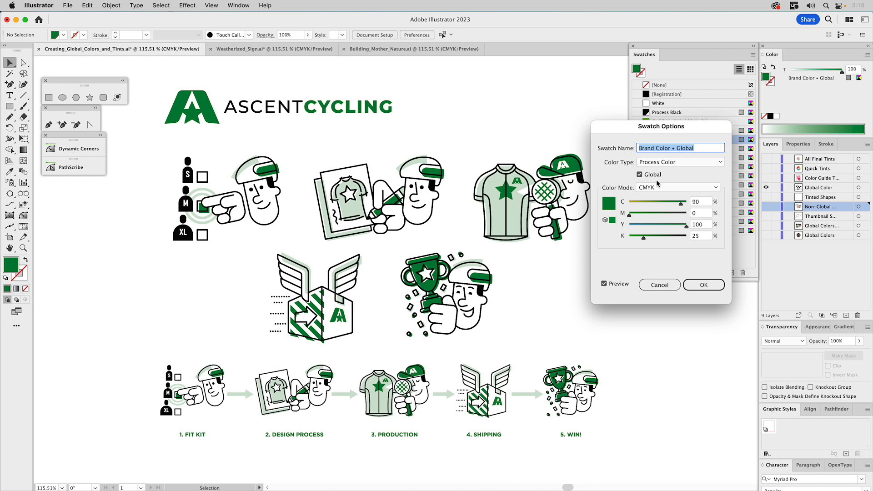
pyautogui.click(681, 205)
pyautogui.write('85')
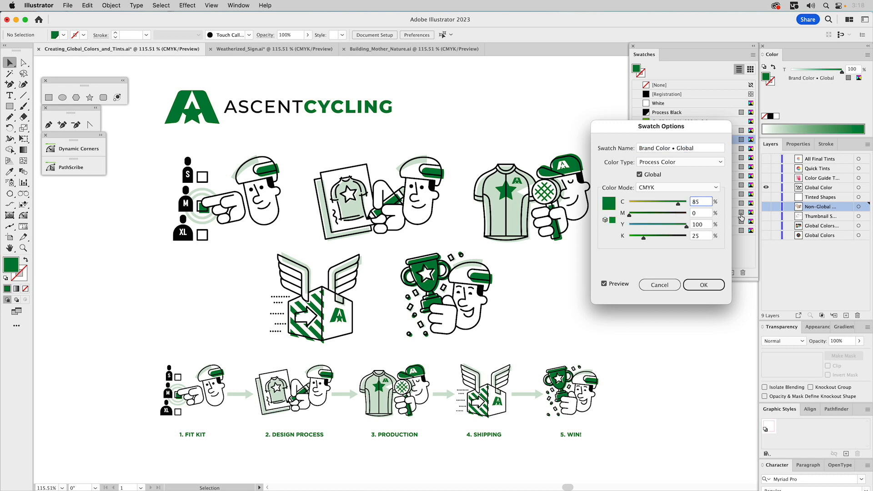
pyautogui.press('Tab')
pyautogui.write('10')
pyautogui.press('Tab')
pyautogui.write('20')
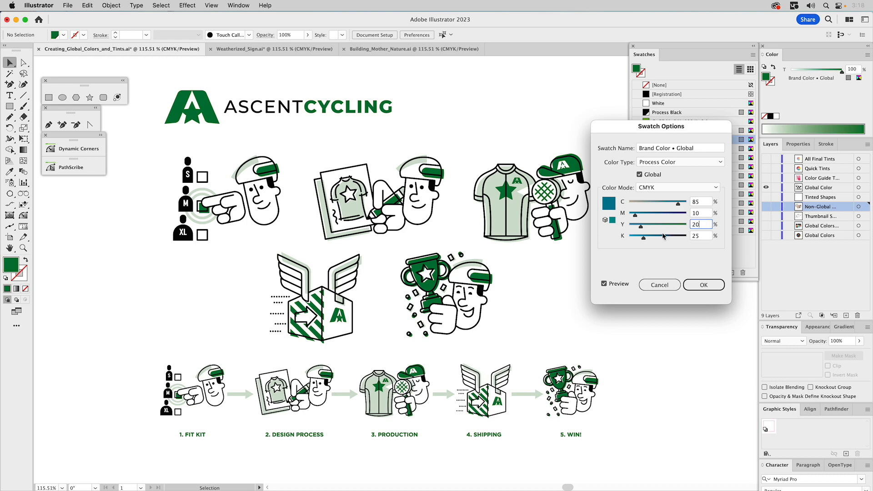
pyautogui.press('Tab')
pyautogui.write('5')
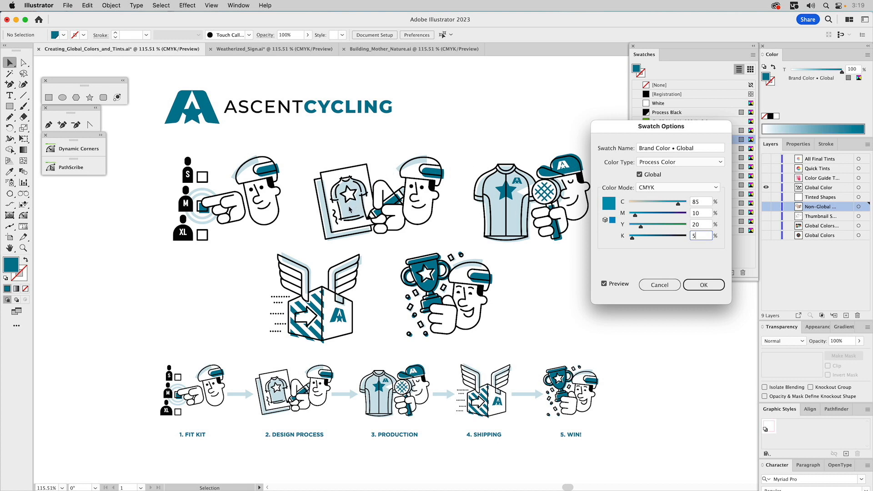
pyautogui.click(700, 286)
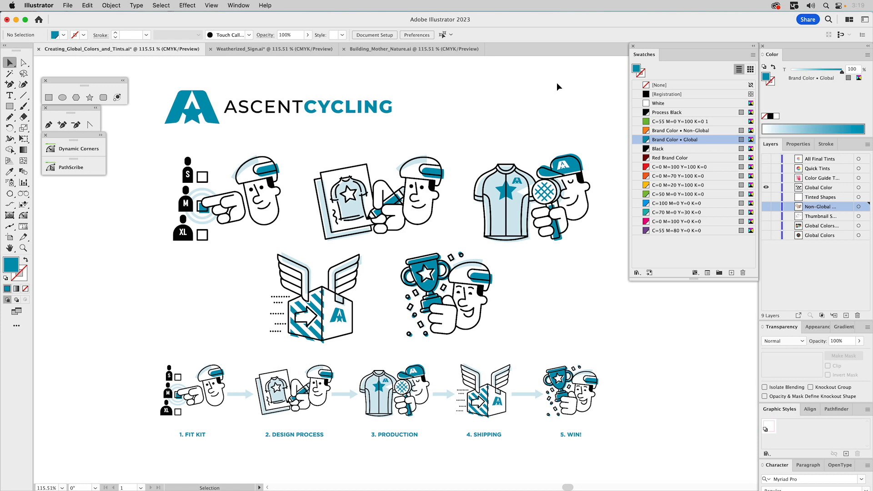
# Convert the current fill color to editable CMYK values and mix 24% cyan with 59% magenta.
pyautogui.click(861, 80)
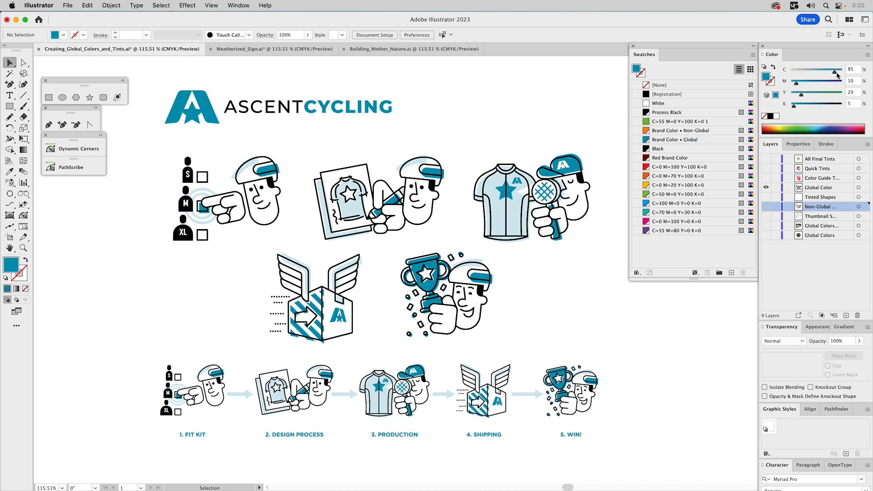
pyautogui.click(808, 83)
pyautogui.moveTo(809, 71); pyautogui.dragTo(822, 84)
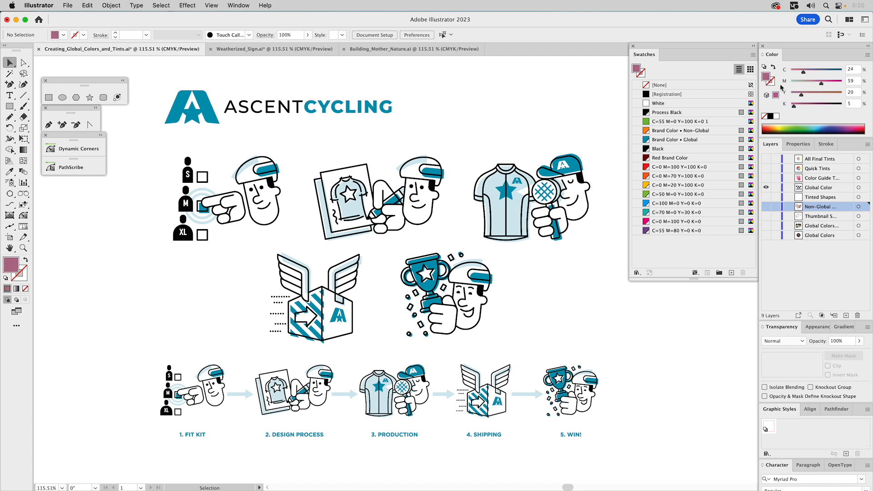
# Mix 40% cyan, 59% magenta, 0% yellow and 0% black and store the purple as a non-global swatch below Process Black.
pyautogui.moveTo(794, 106); pyautogui.dragTo(812, 73)
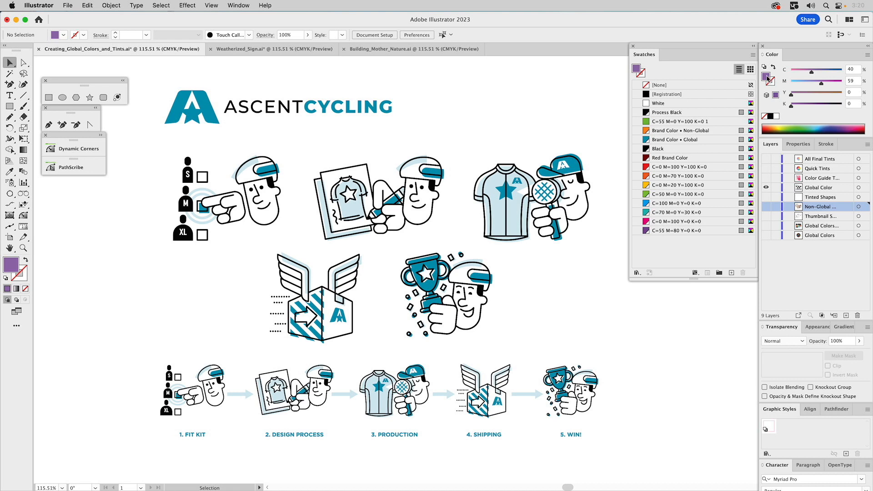
pyautogui.moveTo(671, 117); pyautogui.dragTo(667, 119)
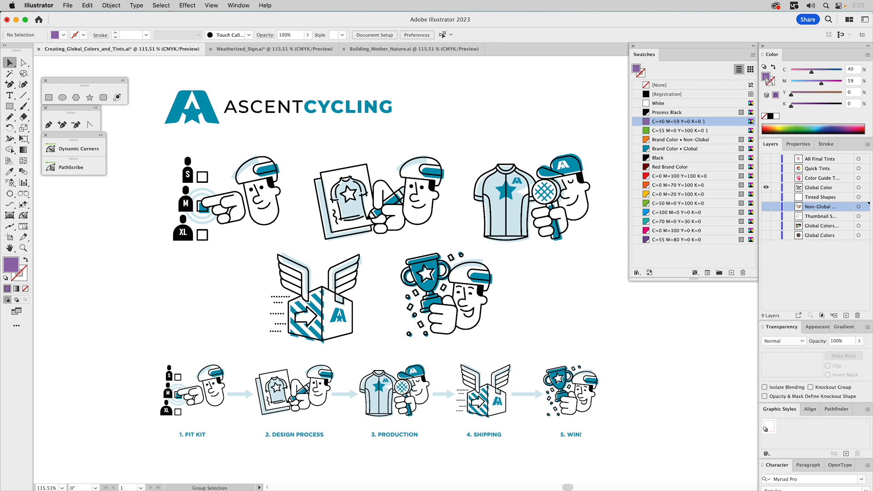
pyautogui.moveTo(767, 78); pyautogui.dragTo(671, 120)
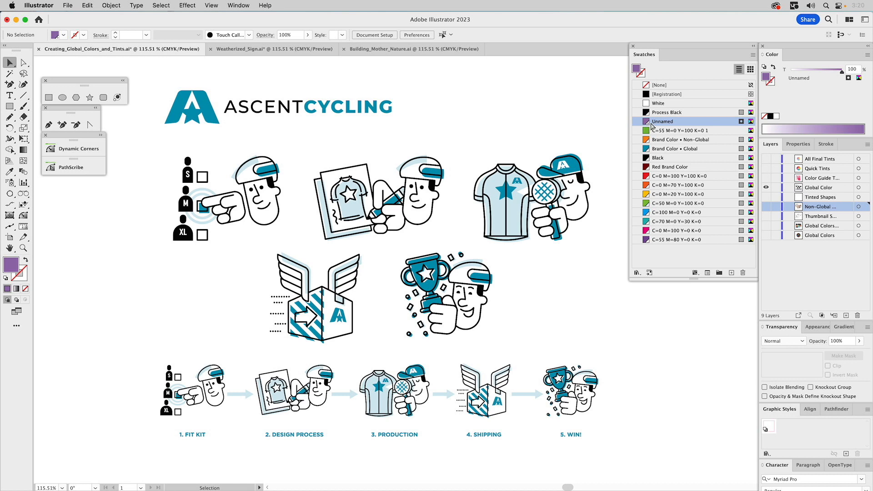
pyautogui.press('super+z')
pyautogui.moveTo(766, 77); pyautogui.dragTo(671, 120)
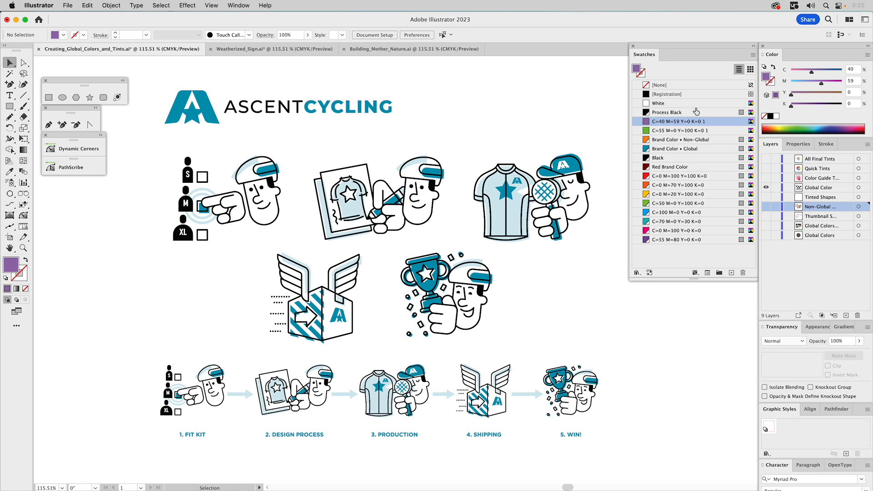
pyautogui.moveTo(768, 78); pyautogui.dragTo(698, 121)
pyautogui.moveTo(765, 78); pyautogui.dragTo(665, 125)
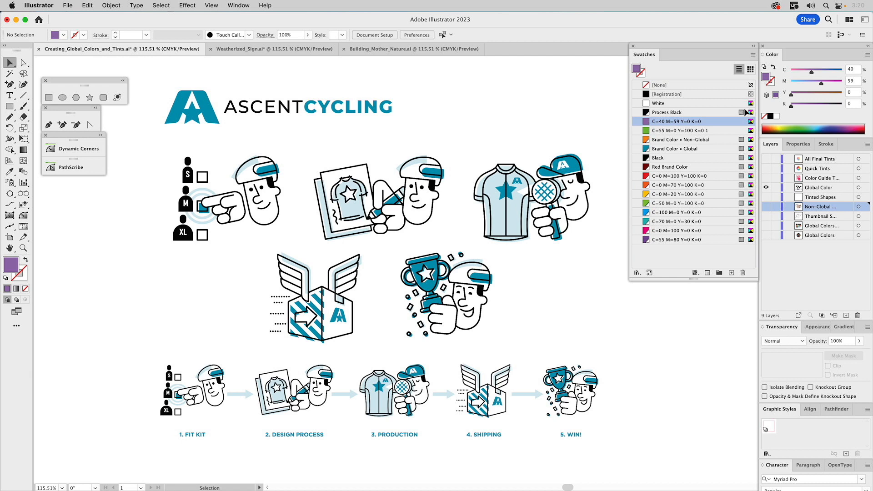
# Replace the Process Black swatch with the purple mix and undo the replacement.
pyautogui.moveTo(767, 78)
pyautogui.mouseDown()
pyautogui.moveTo(683, 109)
pyautogui.moveTo(684, 118)
pyautogui.mouseUp()
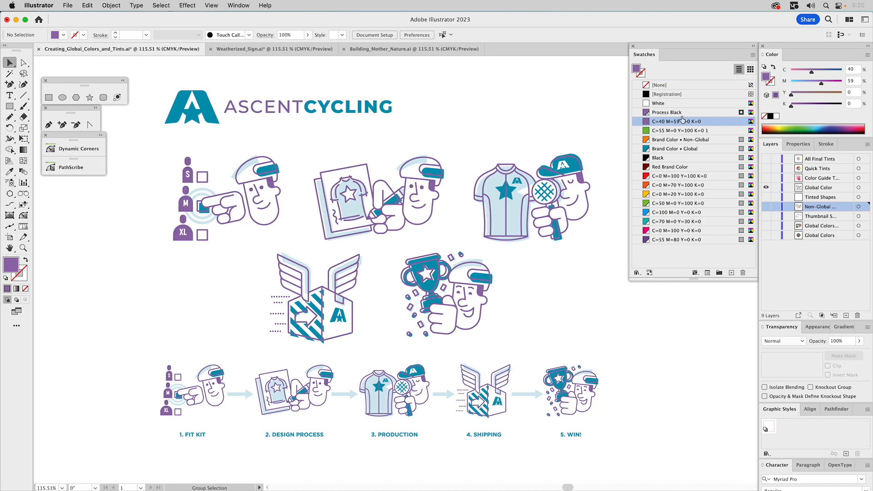
pyautogui.press('super+z')
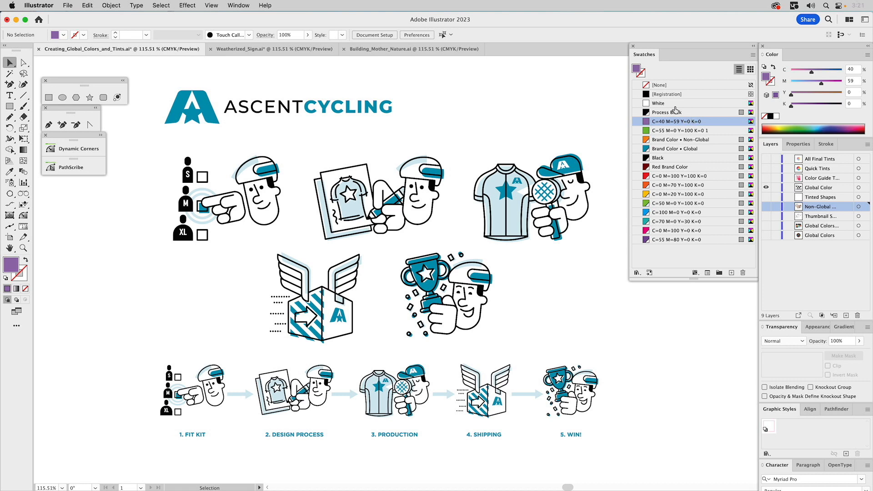
# Make the purple C=40 M=59 Y=0 K=0 swatch a global process color.
pyautogui.doubleClick(646, 122)
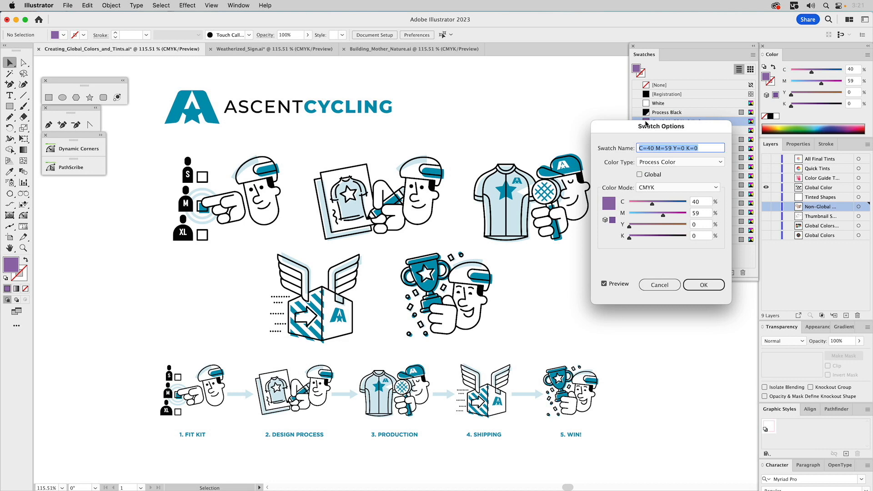
pyautogui.click(639, 174)
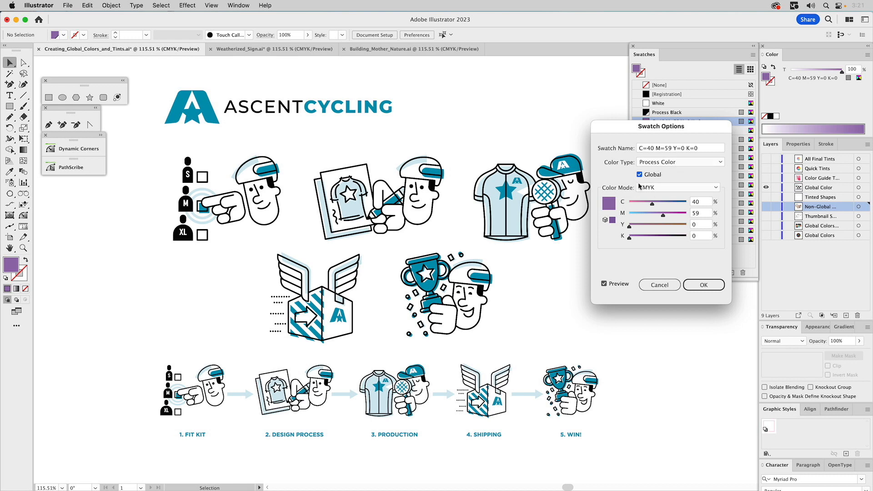
pyautogui.click(699, 287)
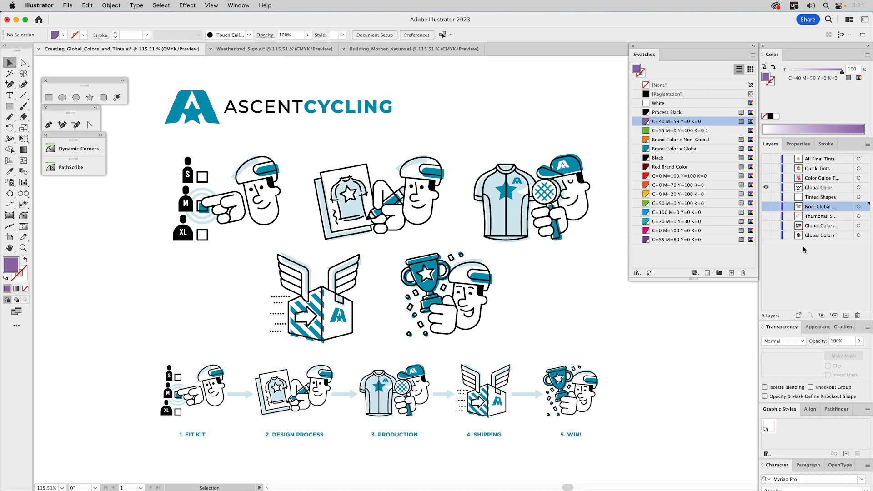
# Hide the Global Color layer, show the Color Guide layer with the bearded portrait and make it active.
pyautogui.click(767, 188)
pyautogui.keyDown('alt'); pyautogui.click(766, 179); pyautogui.keyUp('alt')
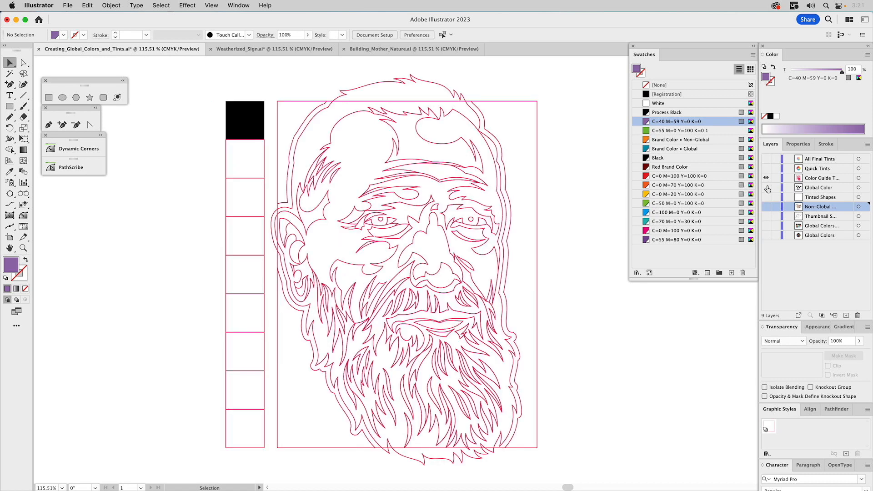
pyautogui.click(806, 180)
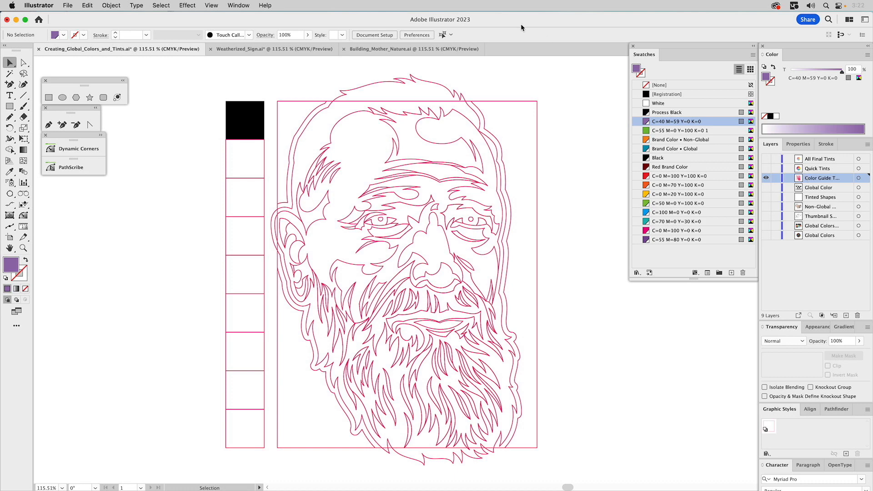
# Open the Color Guide, place it beside the column of squares, clear the swatch selection and enlarge the guide.
pyautogui.click(238, 6)
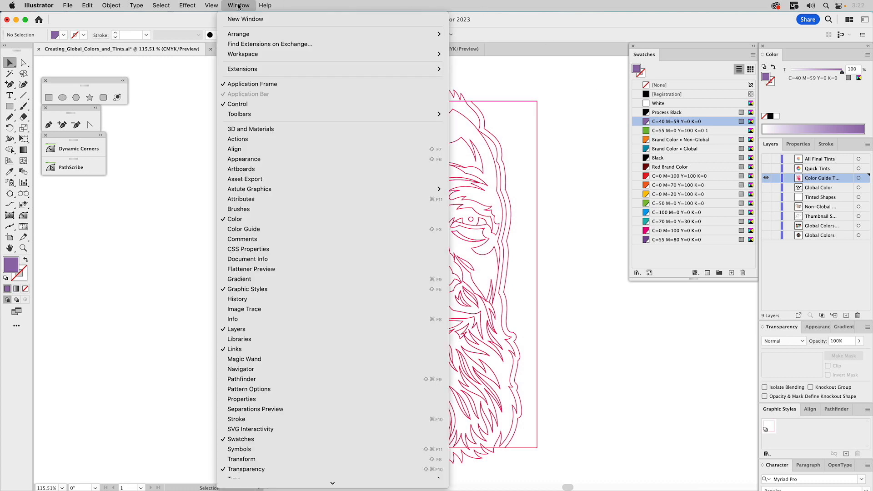
pyautogui.click(240, 229)
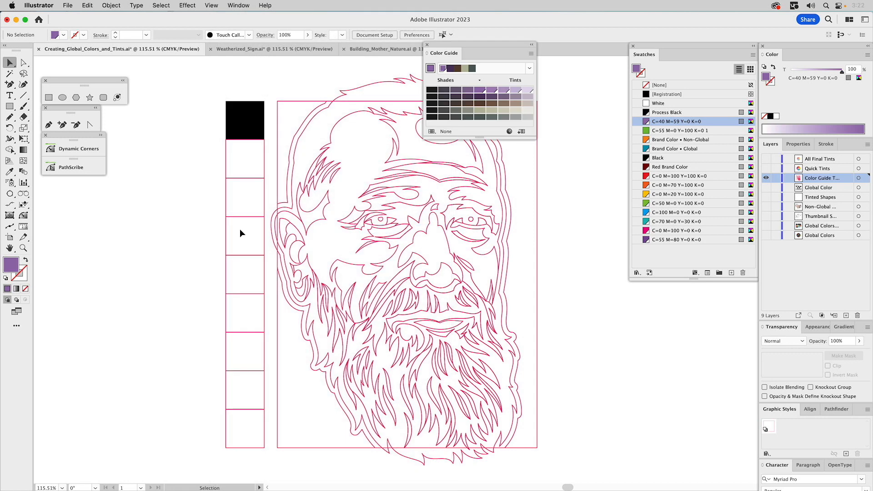
pyautogui.moveTo(503, 45); pyautogui.dragTo(115, 217)
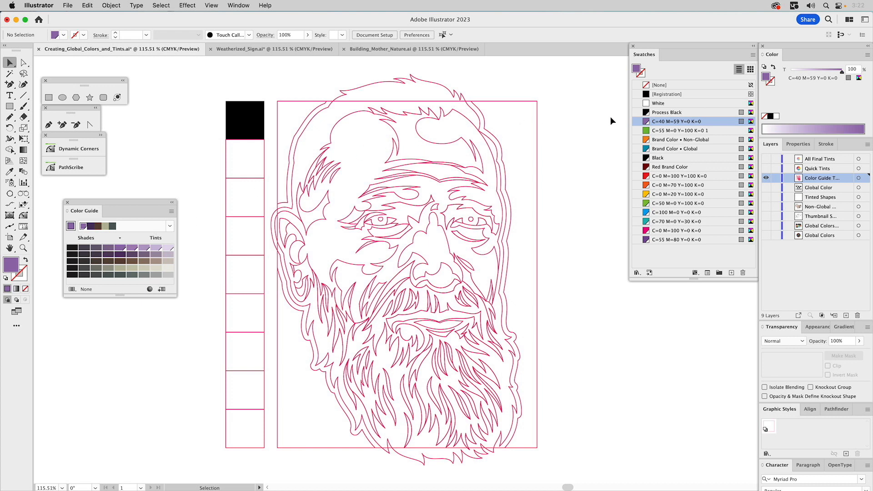
pyautogui.click(654, 261)
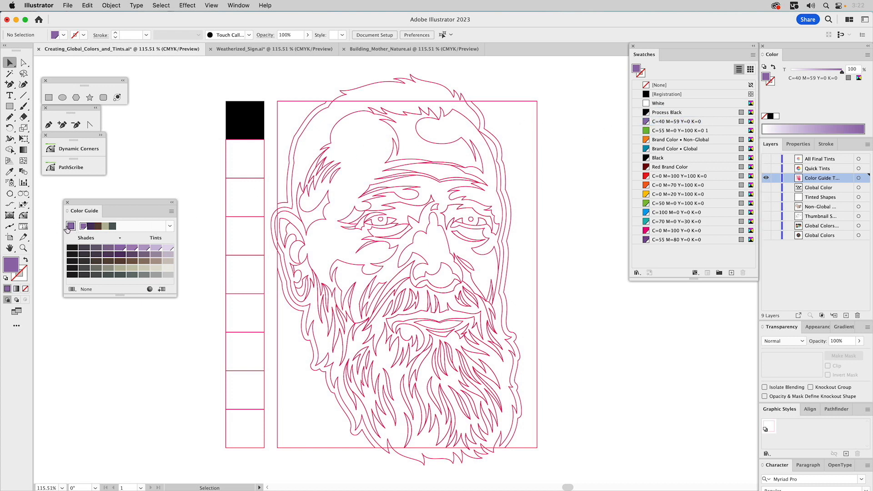
pyautogui.moveTo(177, 299); pyautogui.dragTo(205, 323)
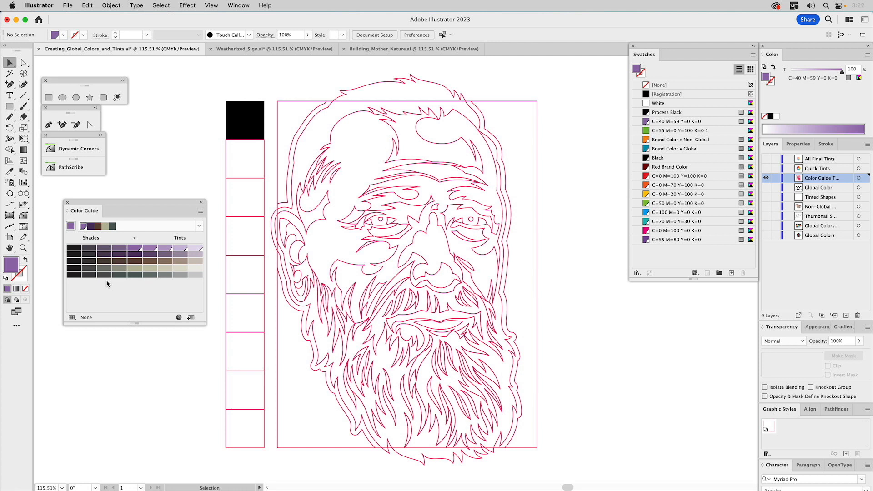
# Fill the black square atop the column with the Red Brand Color swatch and use it as the Color Guide base.
pyautogui.click(240, 122)
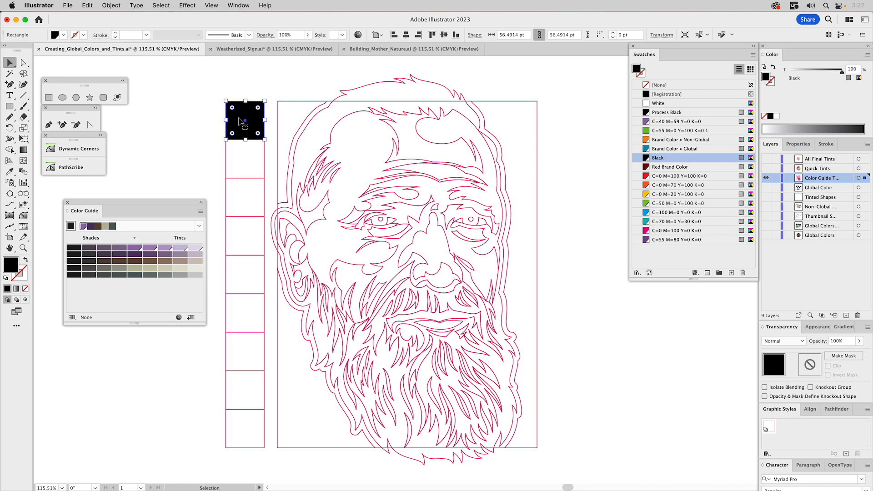
pyautogui.click(647, 158)
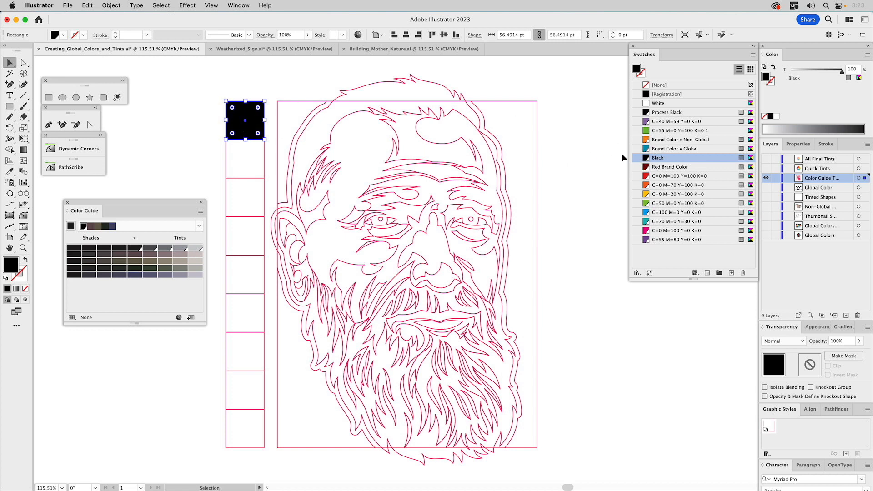
pyautogui.click(669, 169)
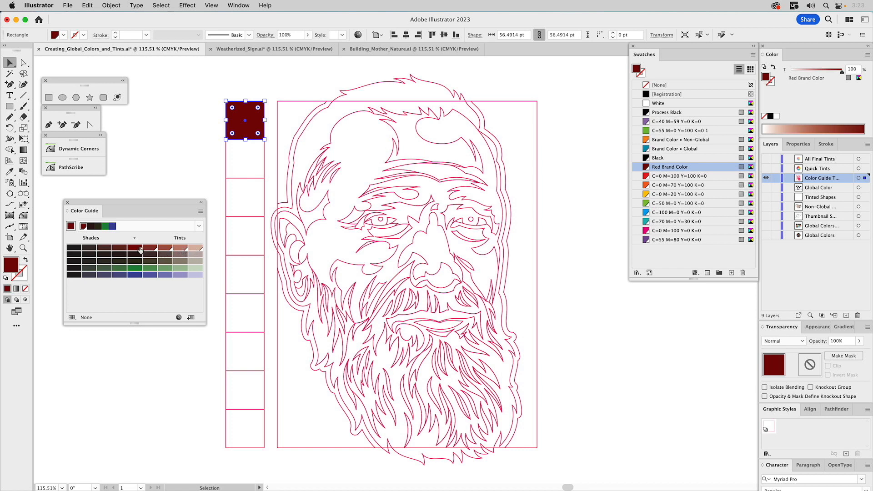
# Set the Color Guide options to 19 steps, keeping the variation at 100%.
pyautogui.click(201, 212)
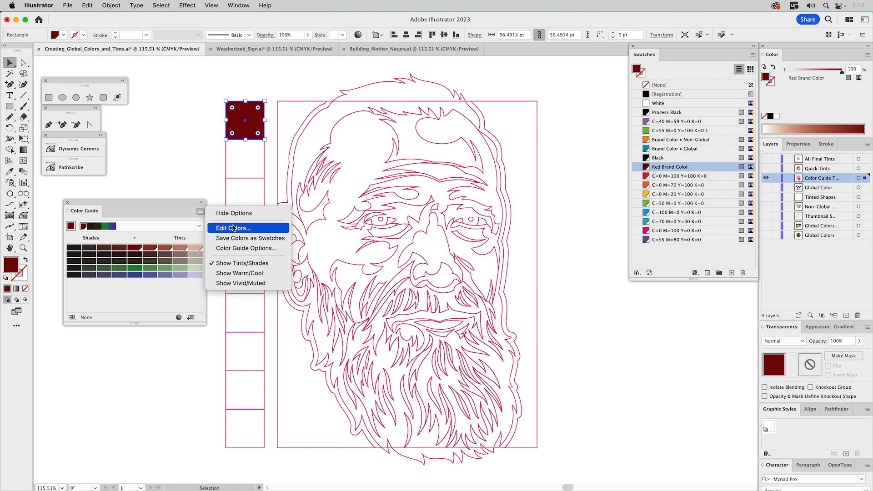
pyautogui.click(235, 249)
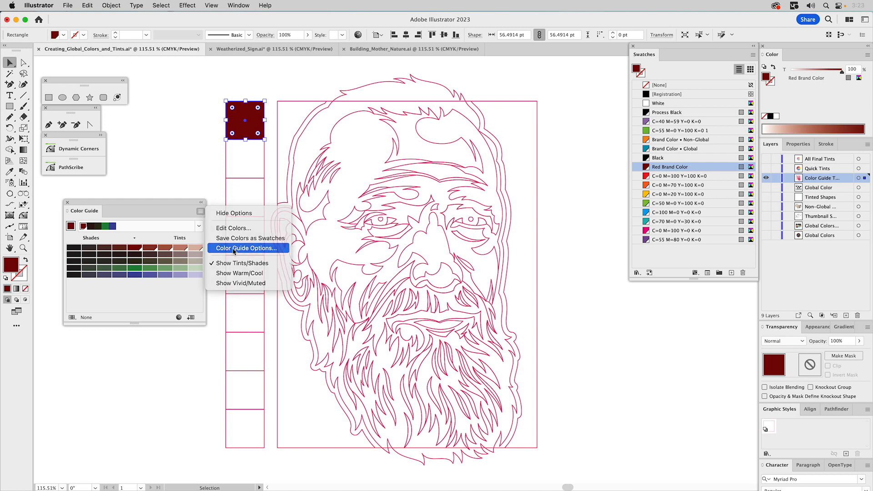
pyautogui.moveTo(420, 217); pyautogui.dragTo(107, 351)
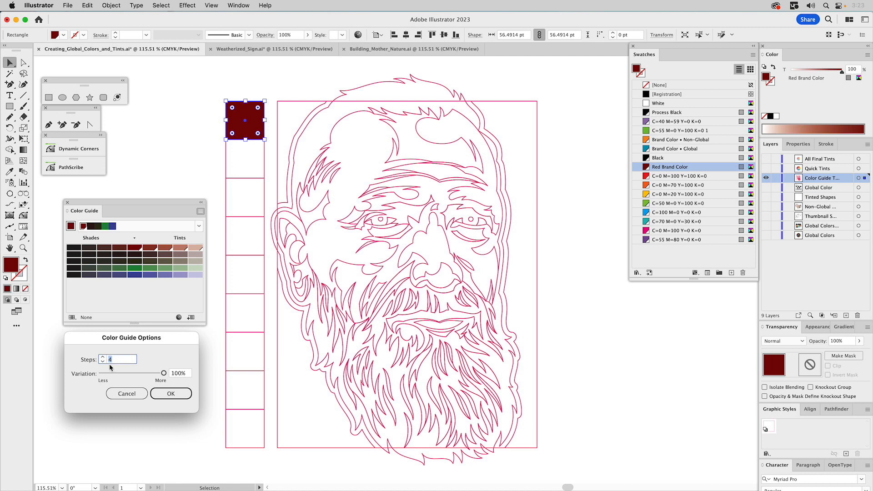
pyautogui.moveTo(114, 360); pyautogui.dragTo(102, 361)
pyautogui.write('3')
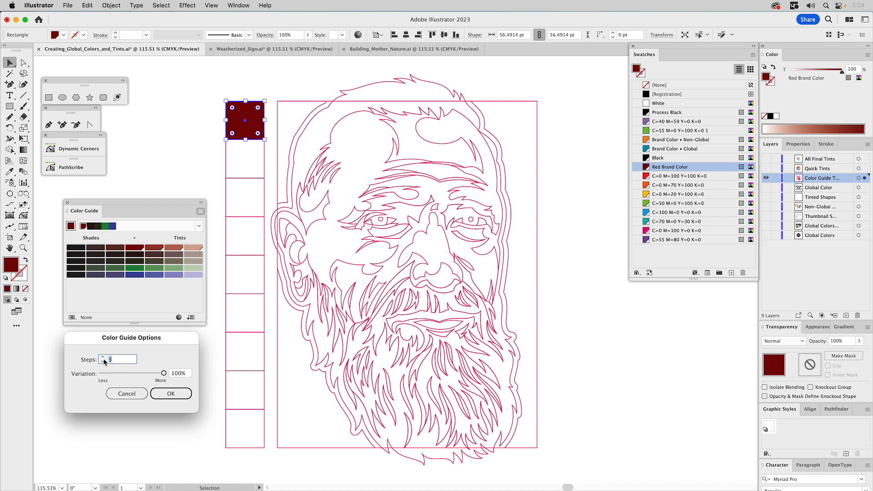
pyautogui.write('9')
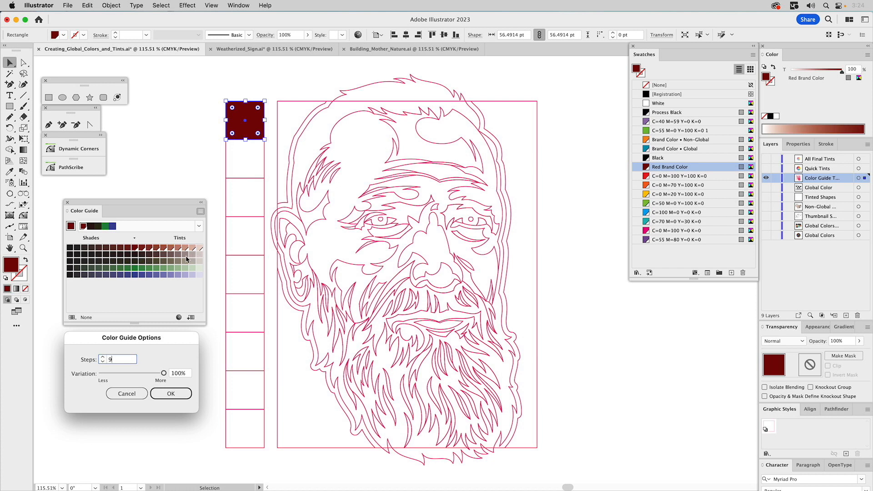
pyautogui.click(102, 363)
pyautogui.write('1')
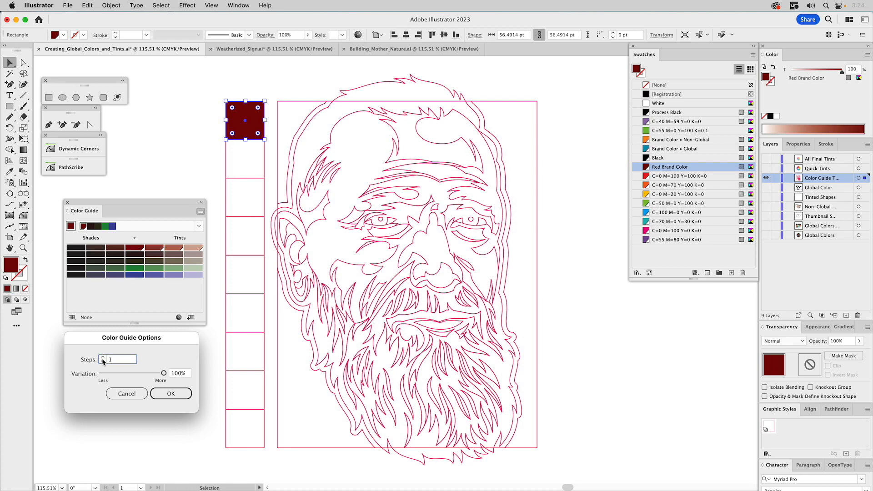
pyautogui.write('9')
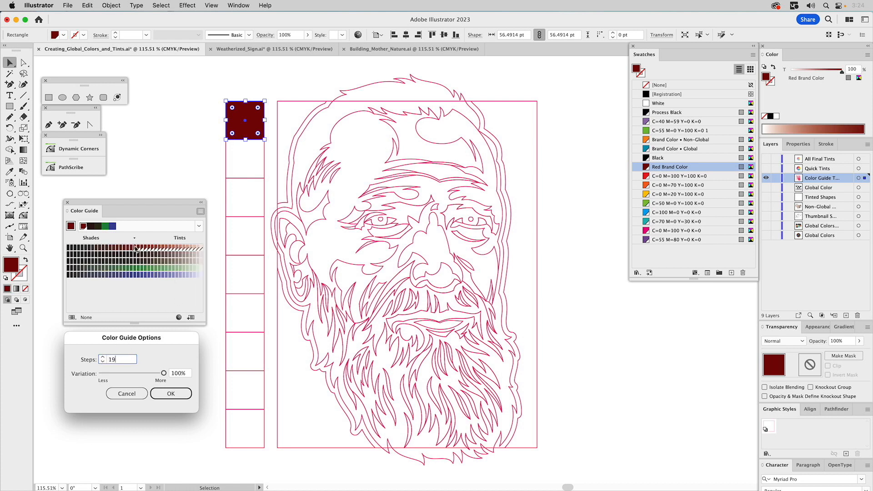
pyautogui.click(179, 393)
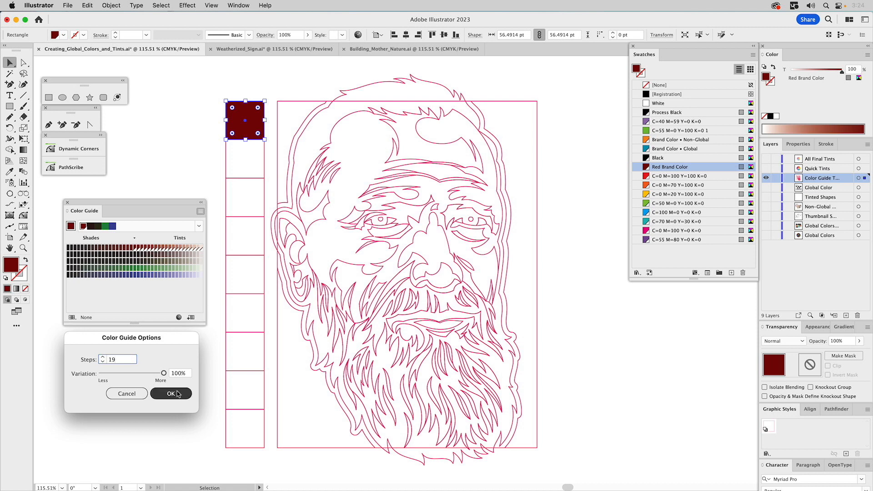
# Widen and reposition the Color Guide, and add the global Red Brand Color tints from 95% downward to the swatches.
pyautogui.moveTo(204, 324); pyautogui.dragTo(324, 349)
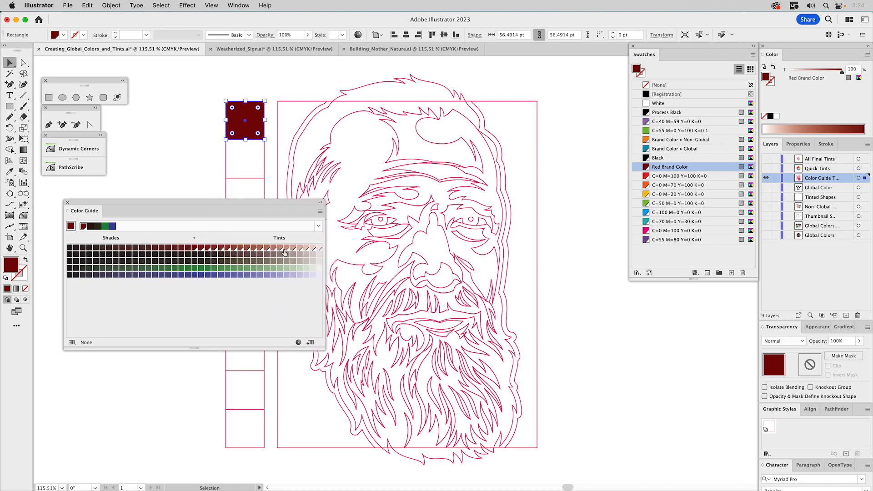
pyautogui.moveTo(252, 202); pyautogui.dragTo(243, 305)
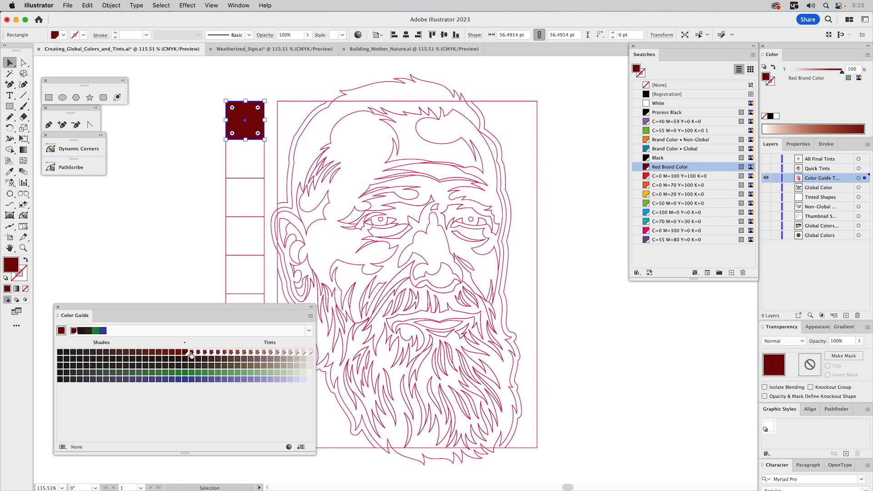
pyautogui.moveTo(192, 355); pyautogui.dragTo(672, 171)
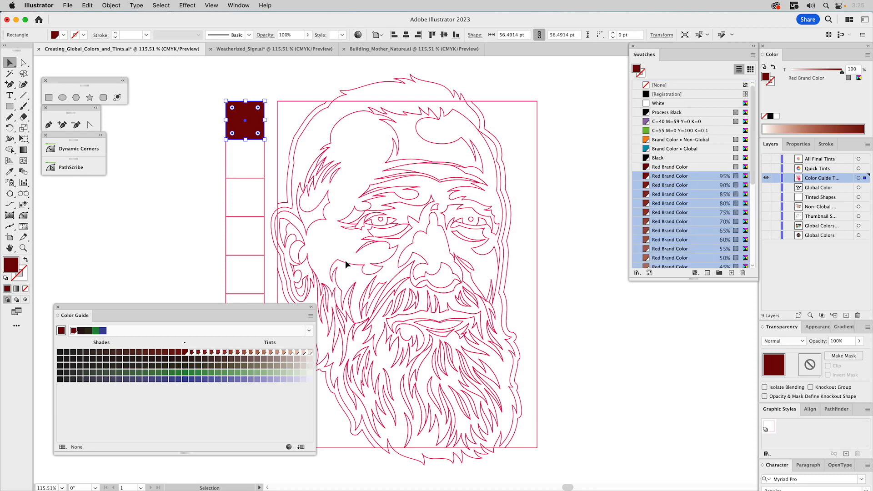
# Deselect the artwork, make Red Brand Color the only selected swatch and collapse the Color Guide.
pyautogui.click(568, 316)
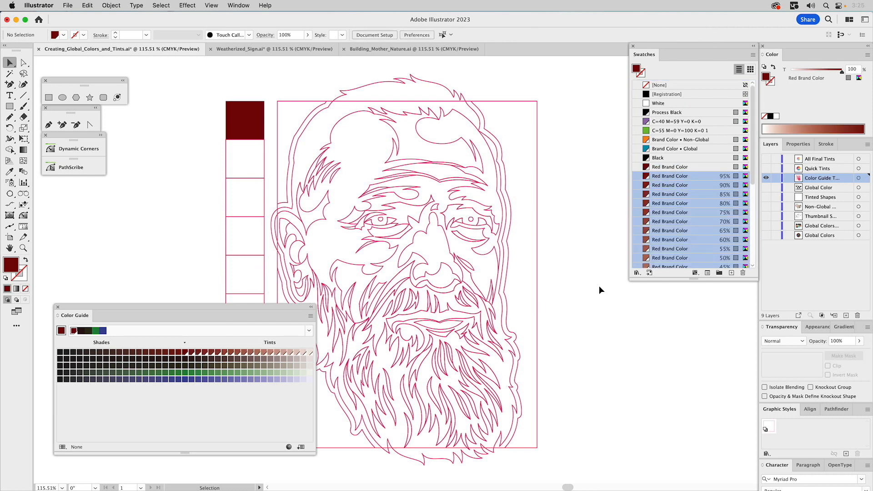
pyautogui.click(673, 167)
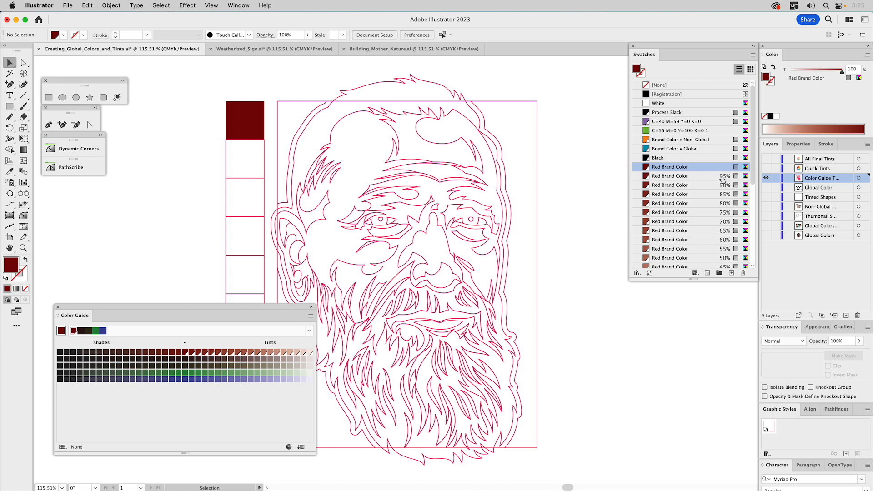
pyautogui.click(312, 307)
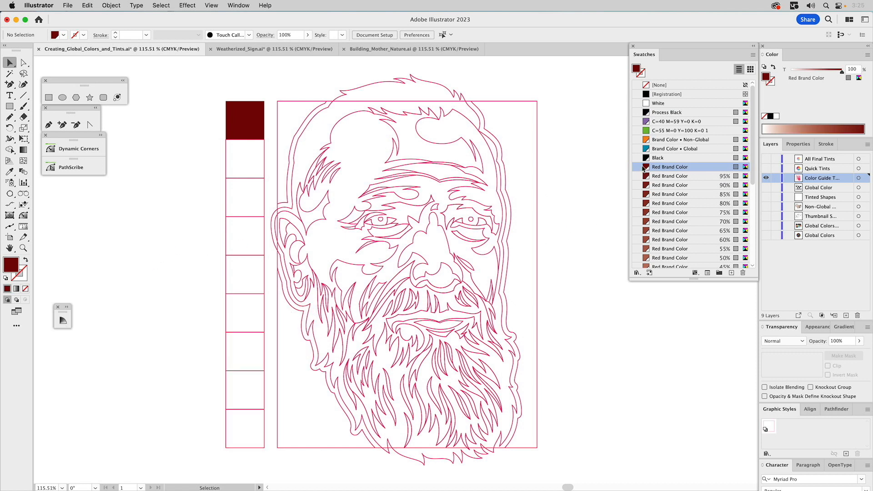
# Fill the eight empty squares below the dark red one with White and remove their stroke.
pyautogui.click(248, 123)
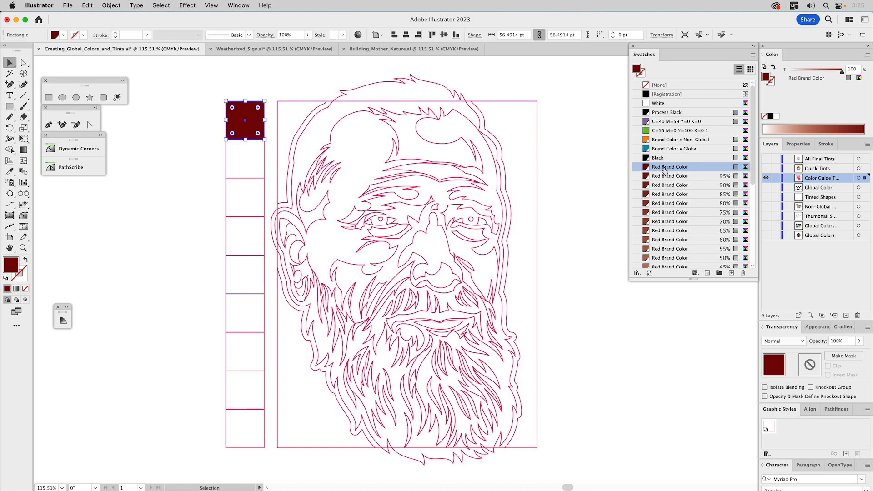
pyautogui.click(227, 151)
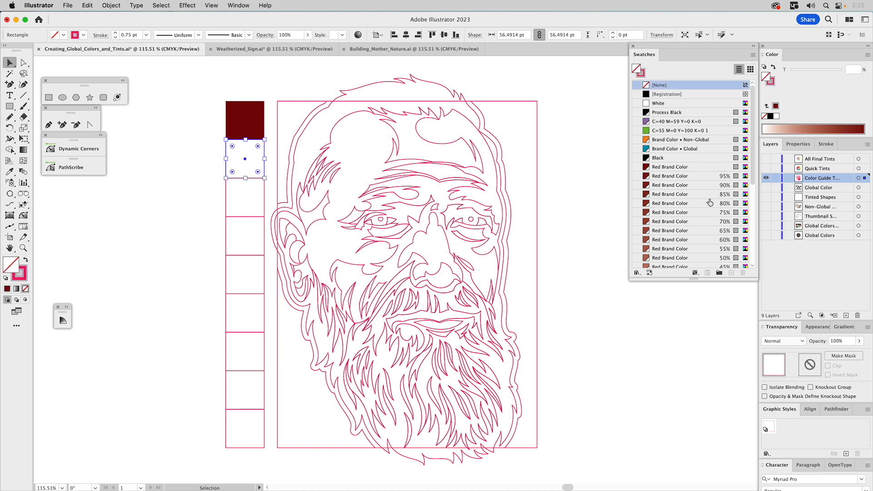
pyautogui.moveTo(211, 163); pyautogui.dragTo(236, 424)
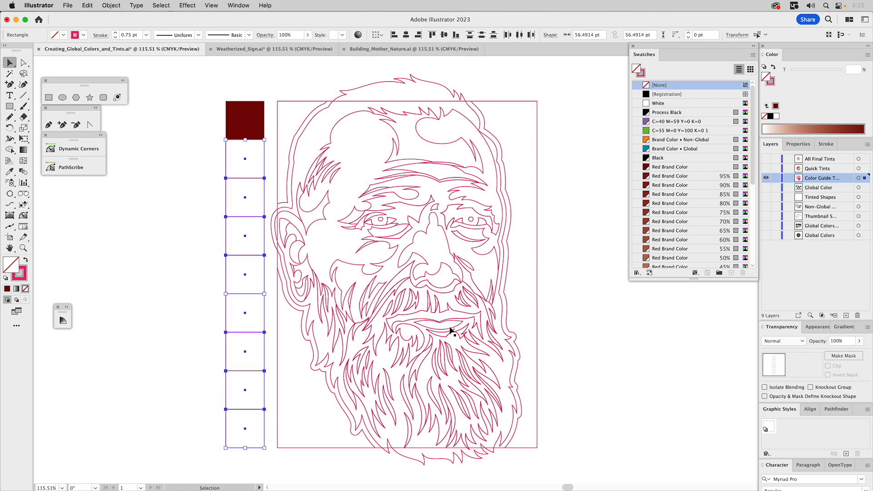
pyautogui.click(658, 104)
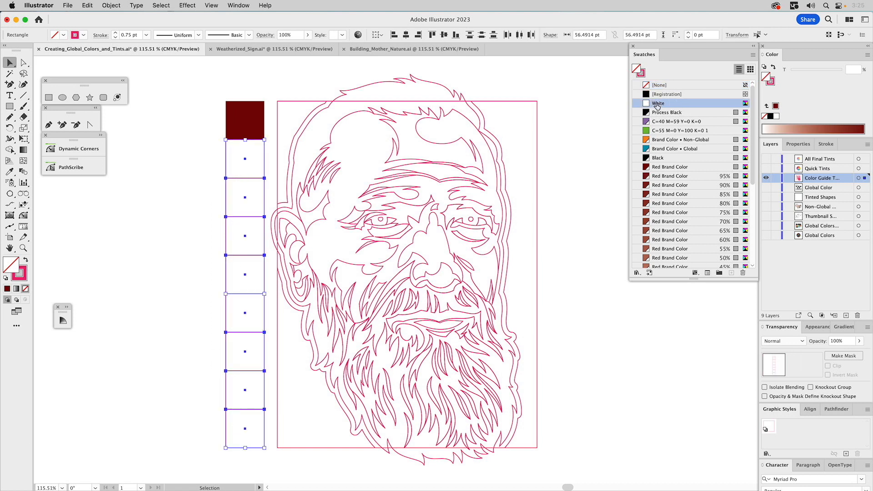
pyautogui.click(642, 72)
pyautogui.click(659, 85)
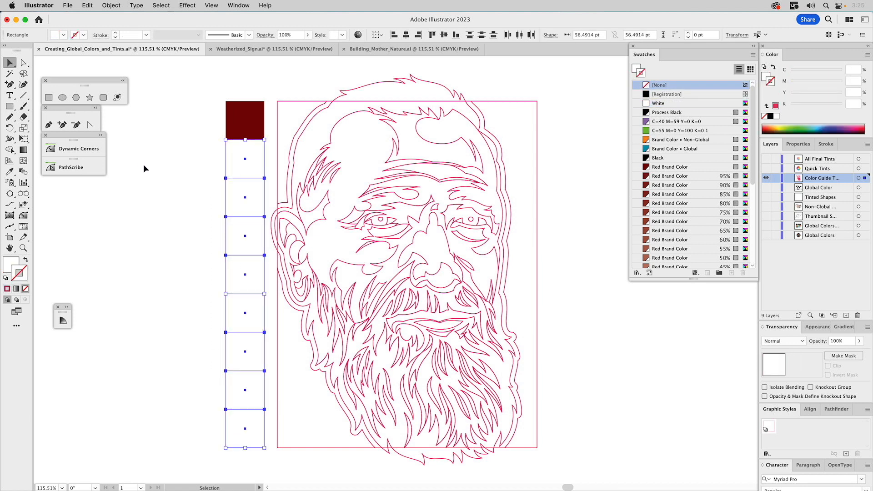
# Fill the column's second square with the 70% Red Brand Color tint, keeping its stroke set to None.
pyautogui.click(221, 157)
pyautogui.click(241, 161)
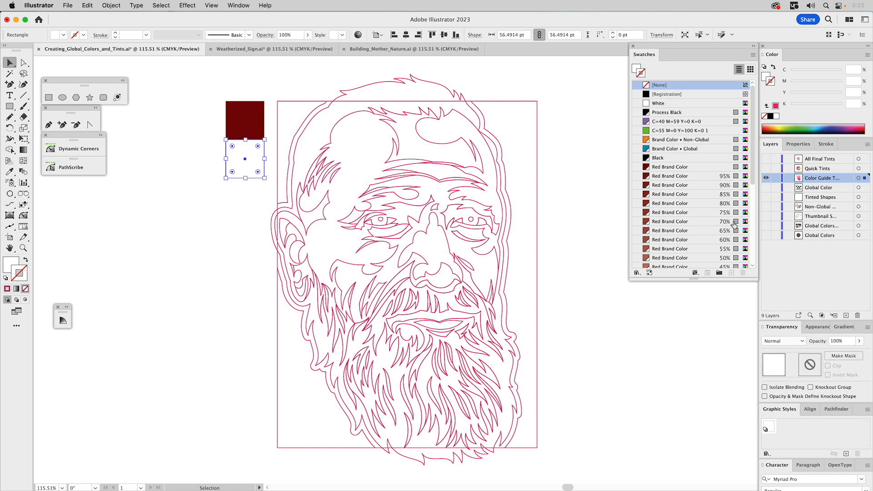
pyautogui.click(654, 223)
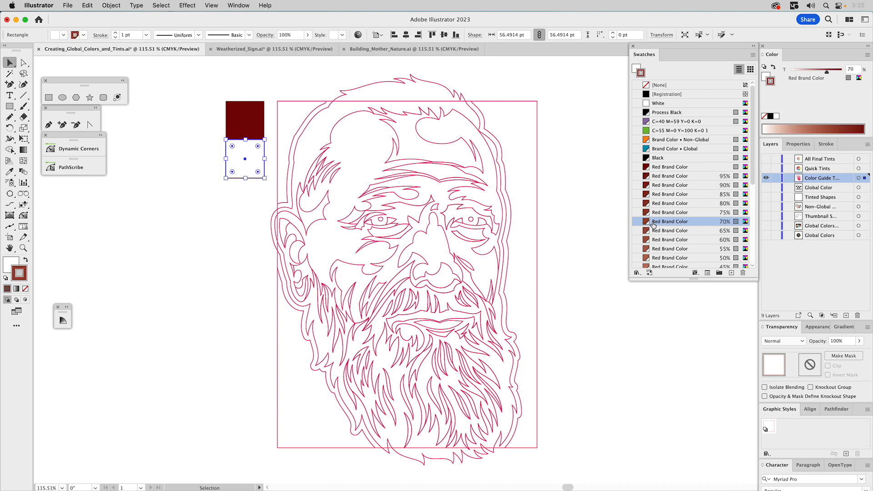
pyautogui.press('/')
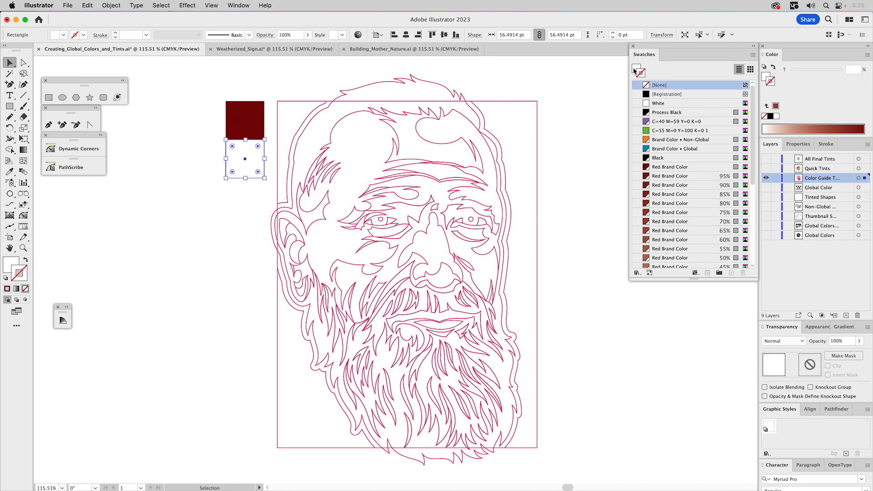
pyautogui.press('x')
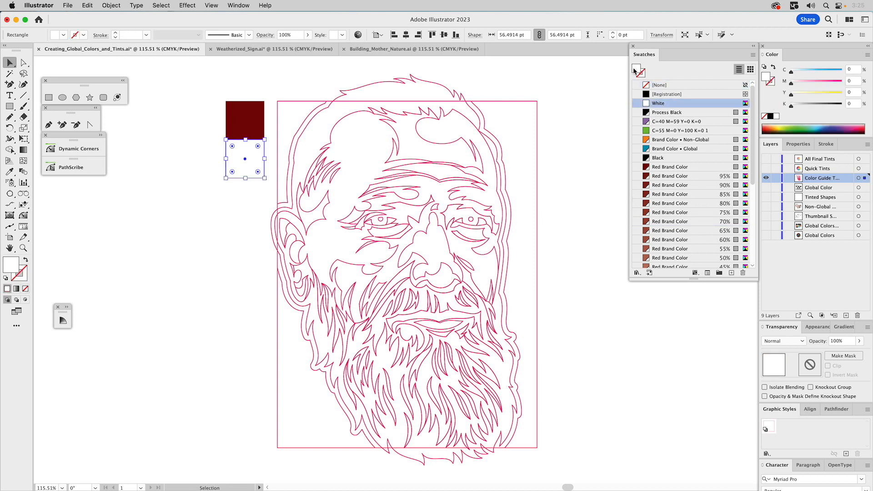
pyautogui.click(661, 223)
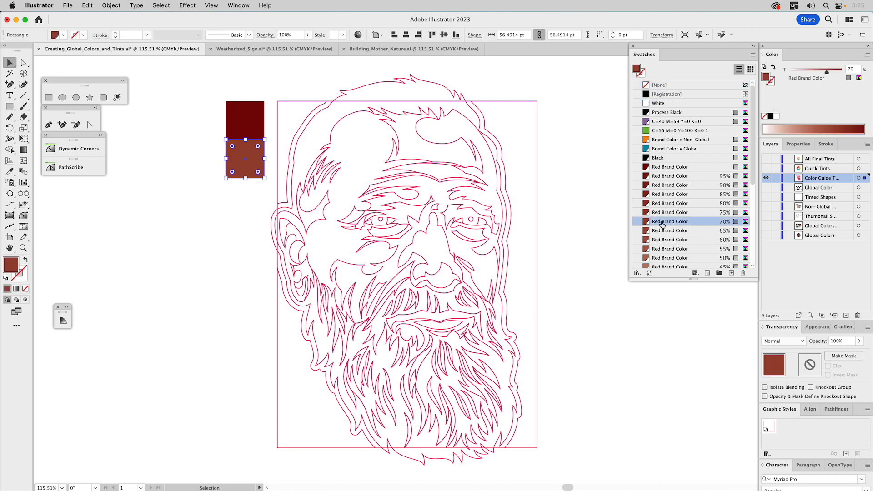
# Fill the third square with the 50% Red Brand Color tint and the fourth square with the 40% tint.
pyautogui.click(251, 200)
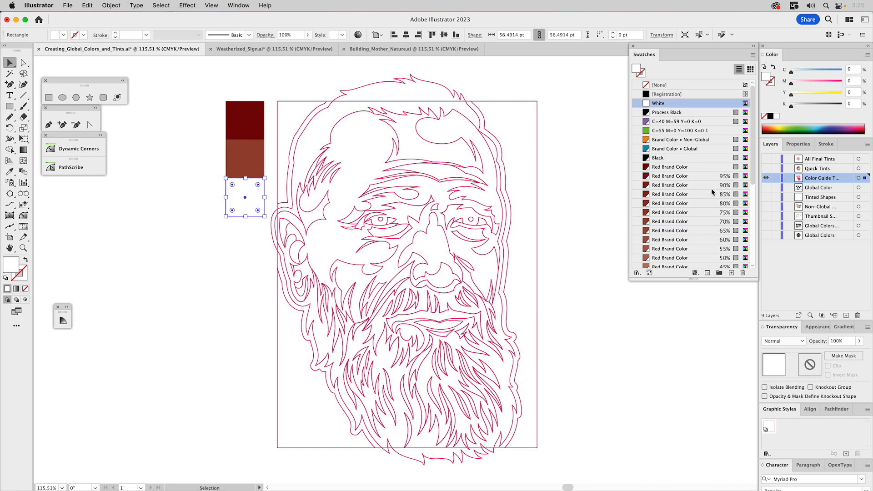
pyautogui.click(724, 259)
pyautogui.scroll(-10, 684, 250)
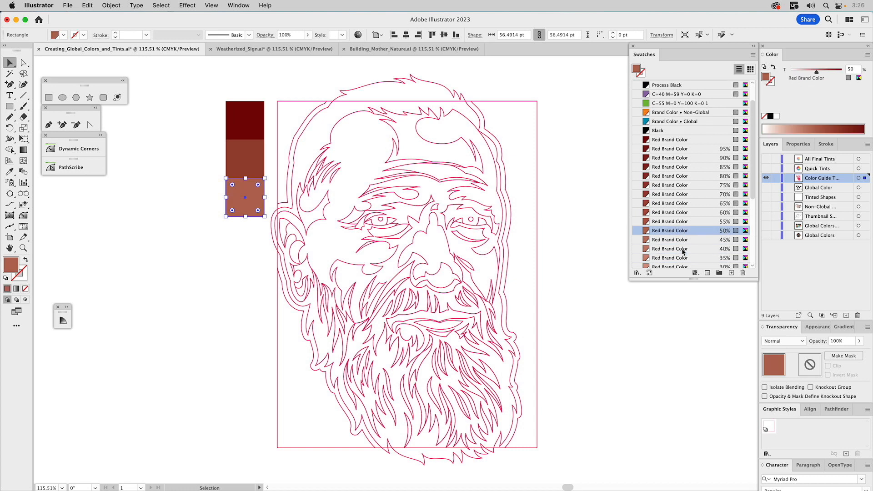
pyautogui.click(243, 238)
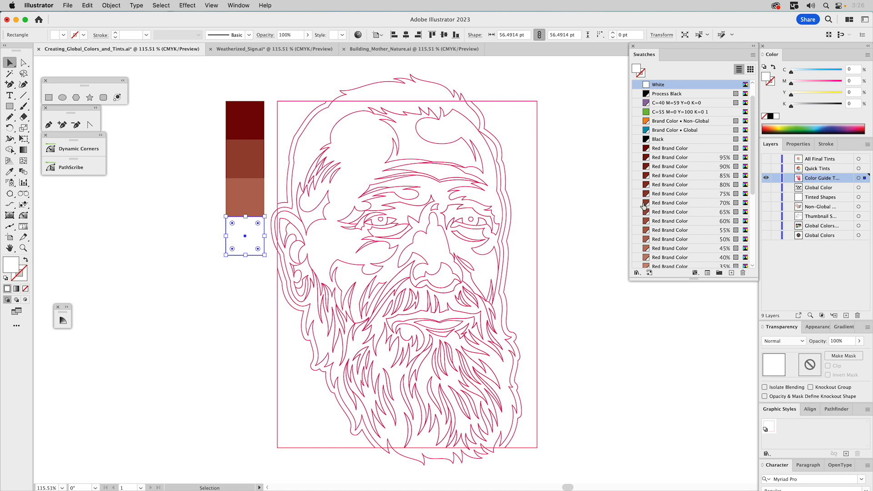
pyautogui.click(725, 258)
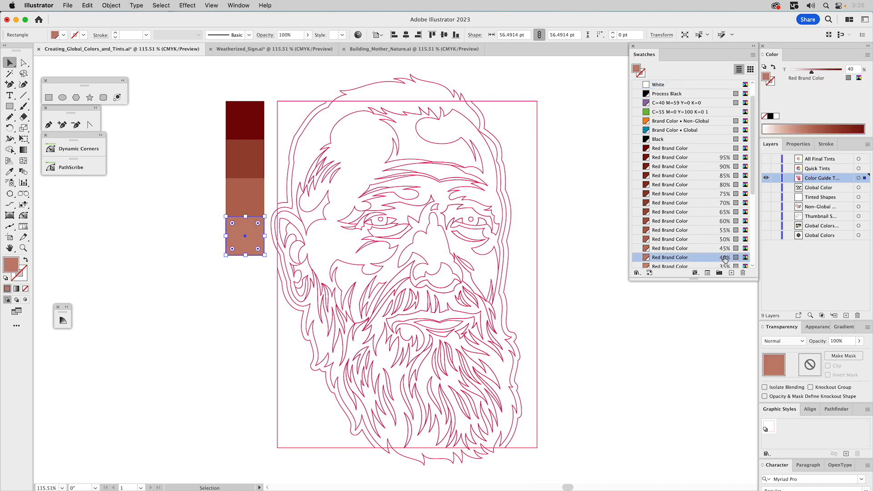
# Fill the fifth square with the 35% Red Brand Color tint and the sixth square with the 25% tint.
pyautogui.click(245, 275)
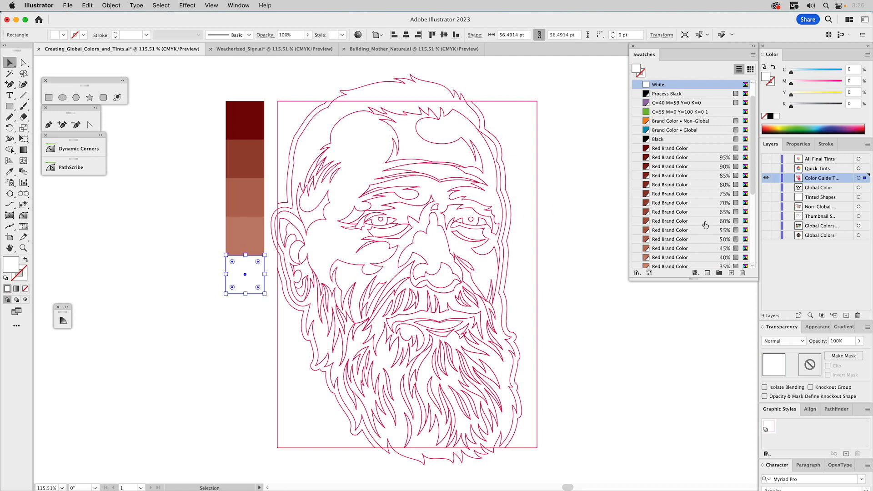
pyautogui.scroll(-2, 719, 233)
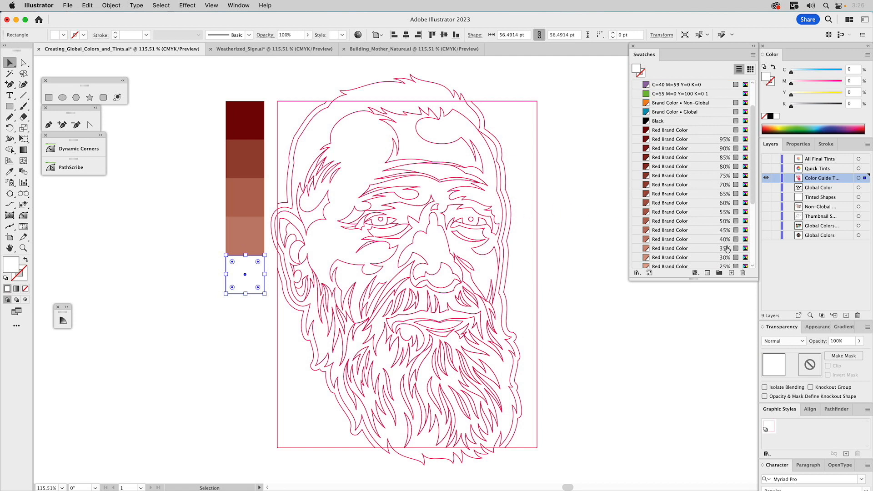
pyautogui.click(680, 251)
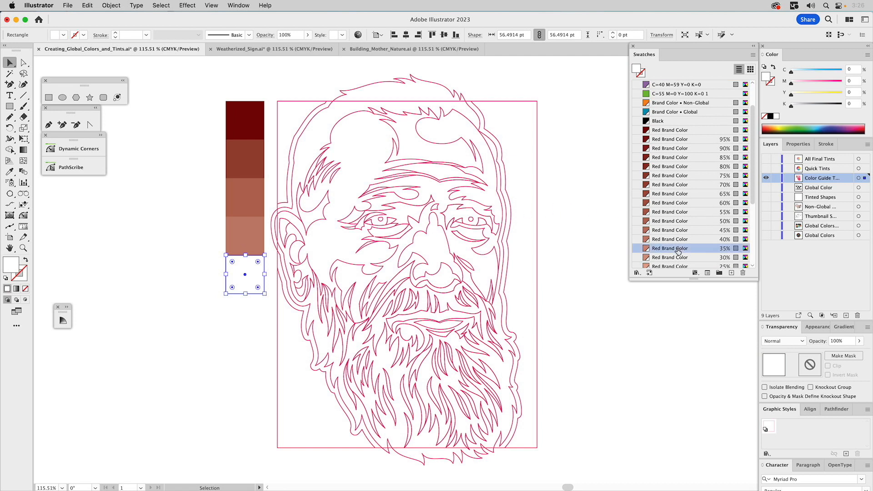
pyautogui.click(252, 317)
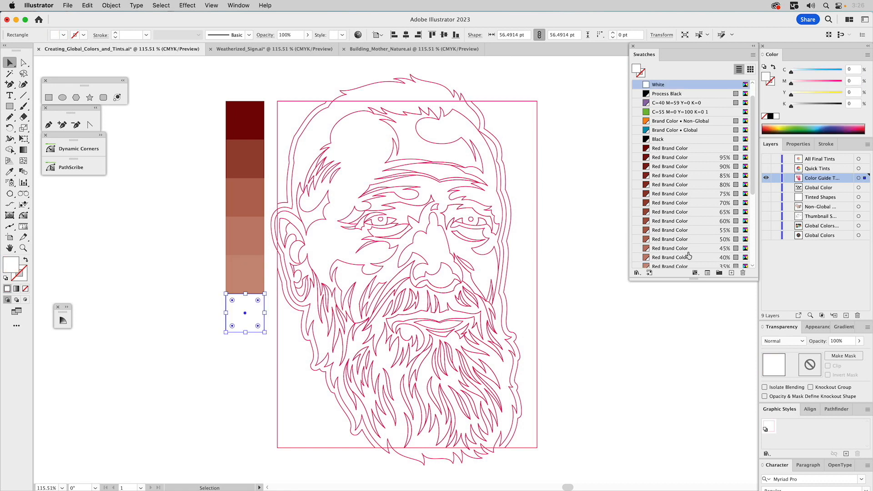
pyautogui.scroll(1, 702, 253)
pyautogui.scroll(-3, 702, 249)
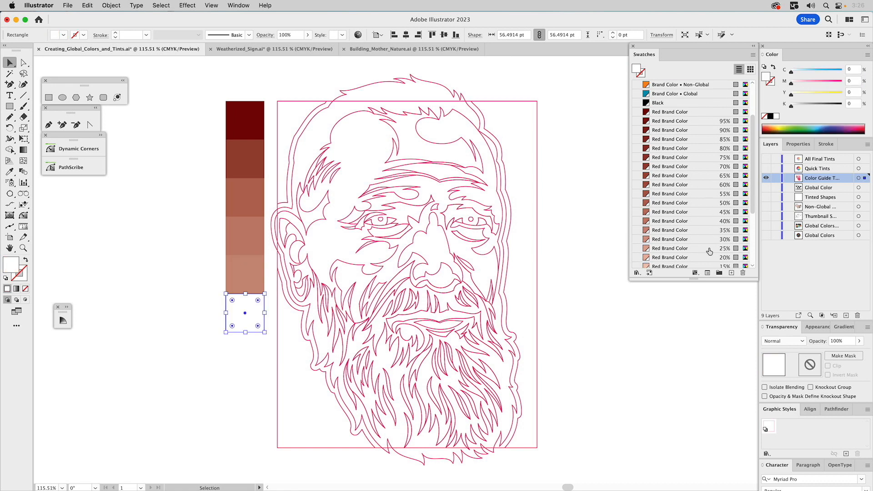
pyautogui.click(709, 248)
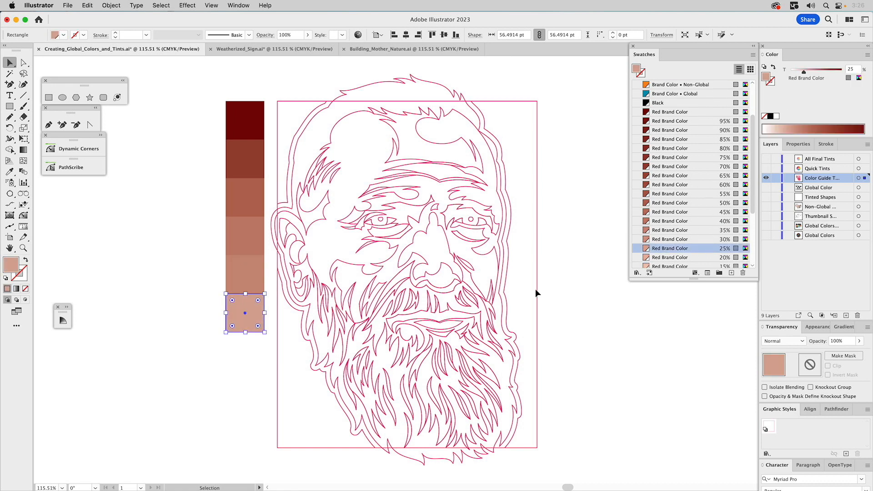
# Fill the seventh square with the 20% Red Brand Color tint and the eighth square with the 10% tint.
pyautogui.click(247, 346)
pyautogui.scroll(-7, 705, 255)
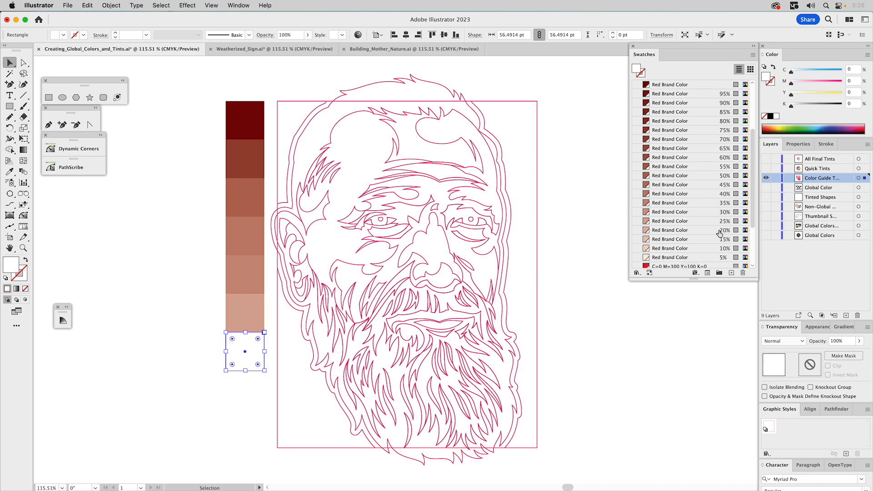
pyautogui.click(720, 230)
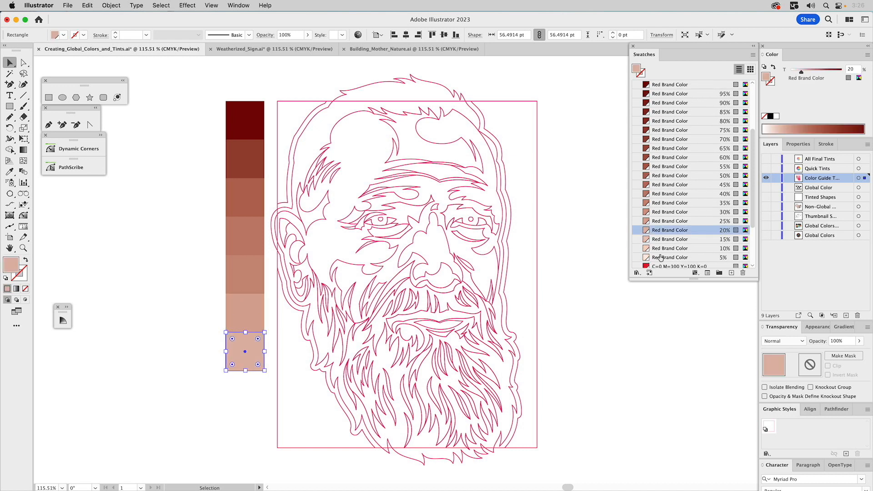
pyautogui.click(243, 386)
pyautogui.scroll(-7, 696, 246)
pyautogui.scroll(-3, 700, 247)
pyautogui.click(710, 223)
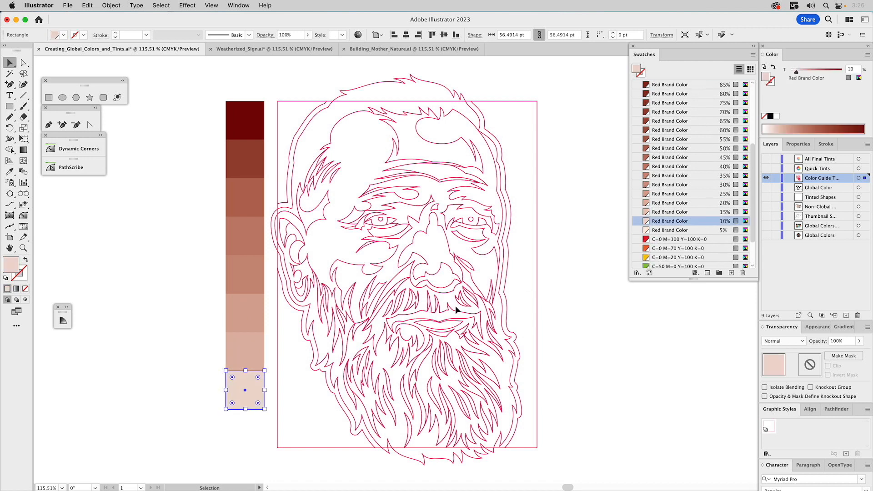
# Fill the column's last square with the 5% Red Brand Color tint and deselect it.
pyautogui.click(241, 426)
pyautogui.scroll(-3, 685, 261)
pyautogui.scroll(-5, 685, 261)
pyautogui.click(683, 212)
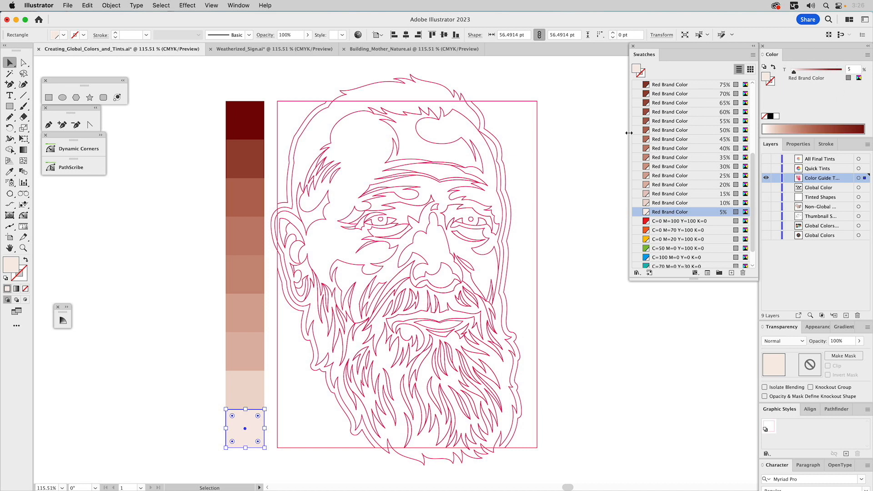
pyautogui.click(166, 170)
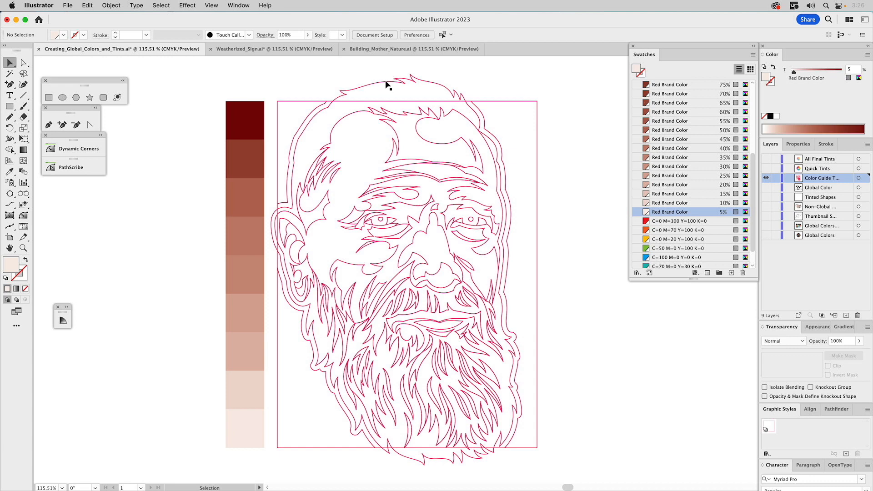
# Sample the column's full-strength dark red square with the Eyedropper onto the head silhouette path, and deselect it.
pyautogui.click(387, 82)
pyautogui.press('i')
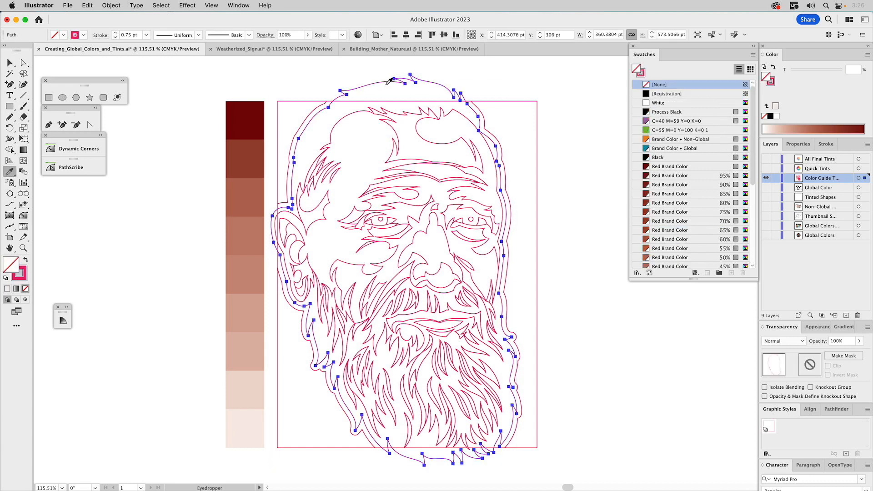
pyautogui.click(250, 109)
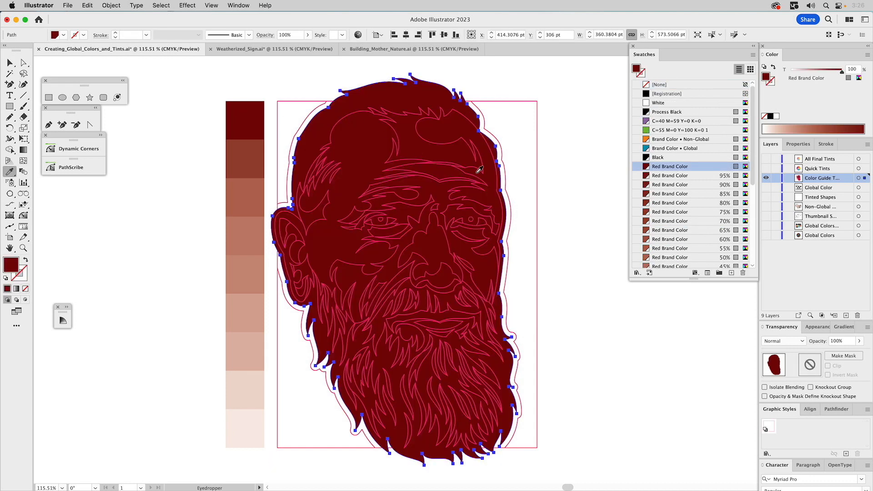
pyautogui.press('v')
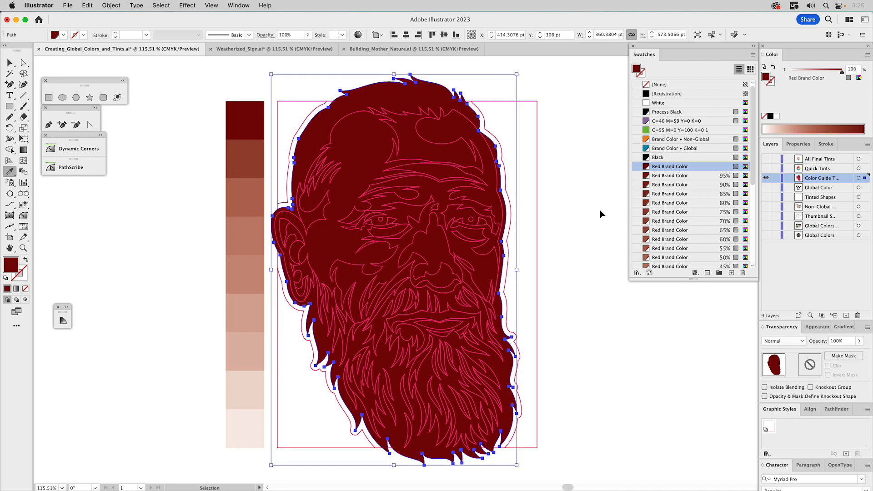
pyautogui.click(601, 209)
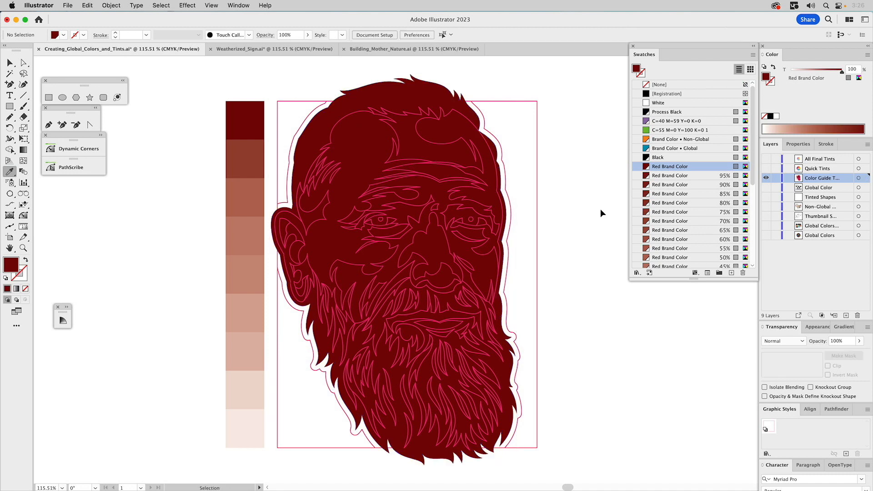
# Sample the 10% tint square with the Eyedropper onto the compound path forming the face and beard highlights.
pyautogui.click(358, 114)
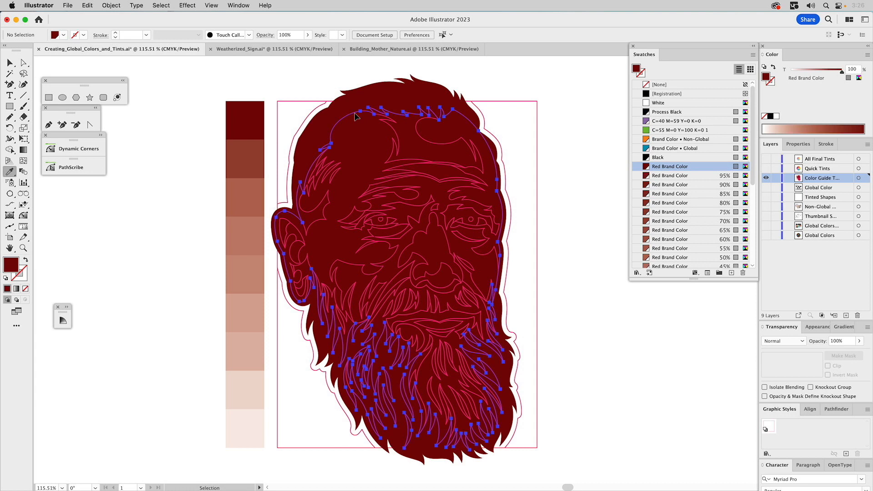
pyautogui.press('i')
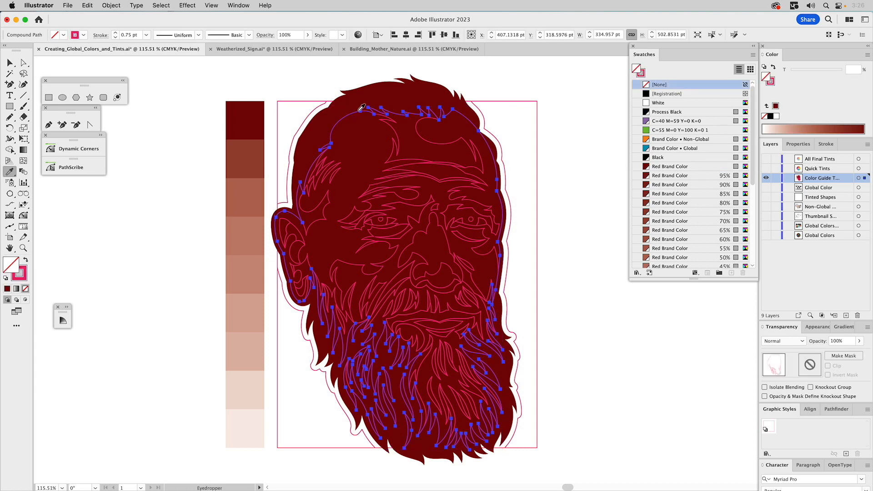
pyautogui.click(247, 390)
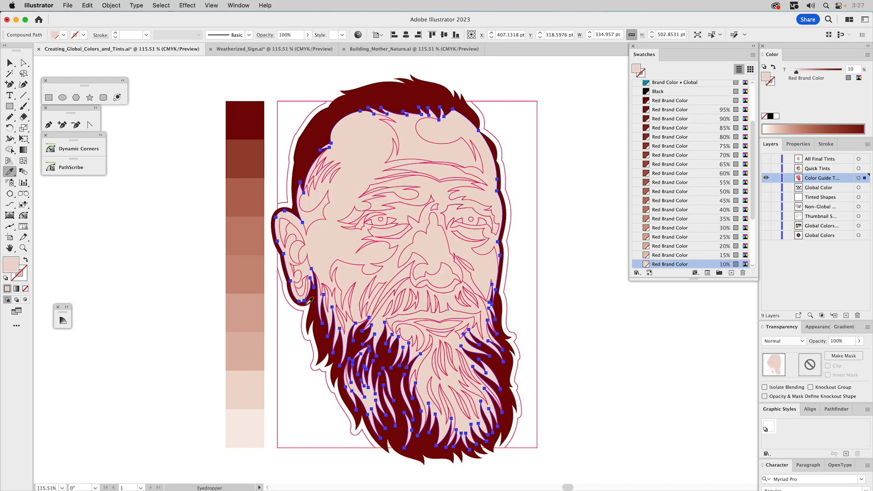
pyautogui.press('v')
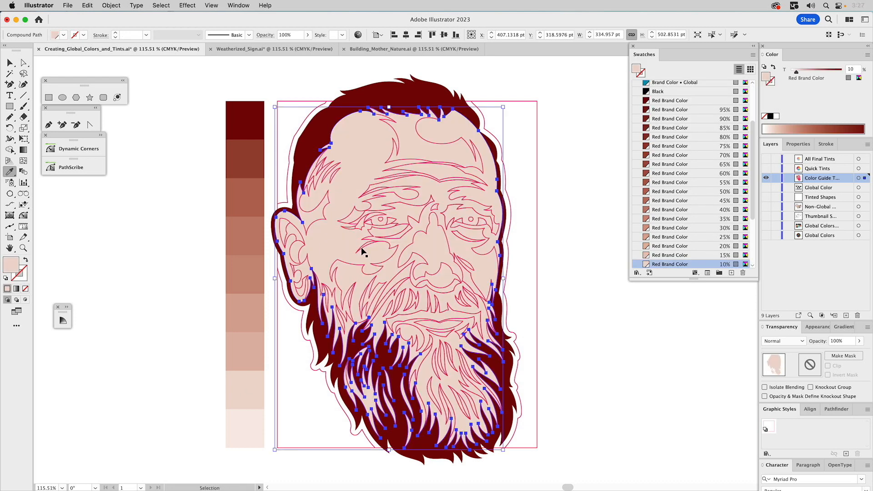
# Sample the dark red hair with the Eyedropper onto the compound path of facial details, including the eyes, mouth and wrinkles.
pyautogui.click(359, 250)
pyautogui.press('i')
pyautogui.click(316, 129)
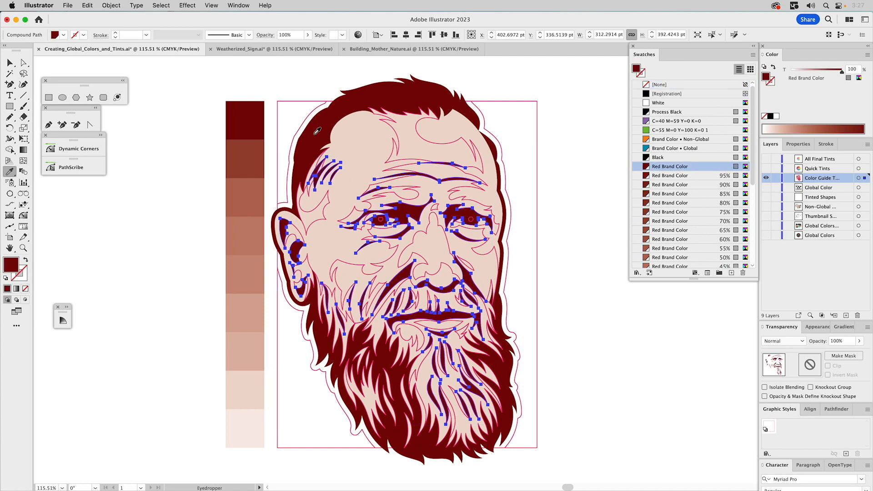
pyautogui.press('v')
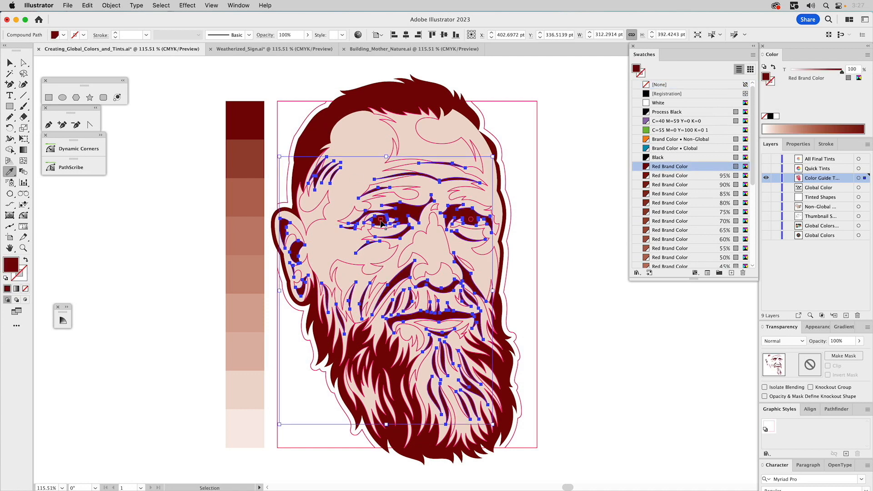
# Give the small highlight shapes in both pupils a White fill and no stroke, and deselect them.
pyautogui.click(381, 221)
pyautogui.keyDown('shift'); pyautogui.click(473, 223); pyautogui.keyUp('shift')
pyautogui.press('i')
pyautogui.click(665, 105)
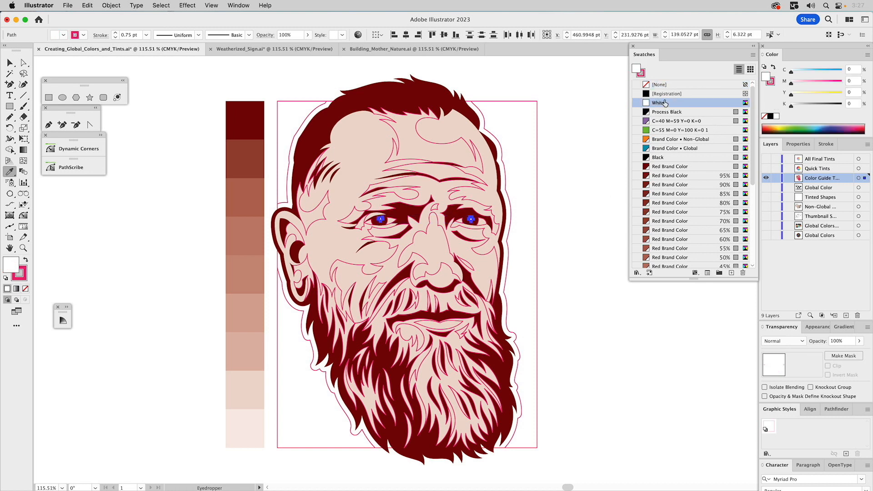
pyautogui.click(645, 78)
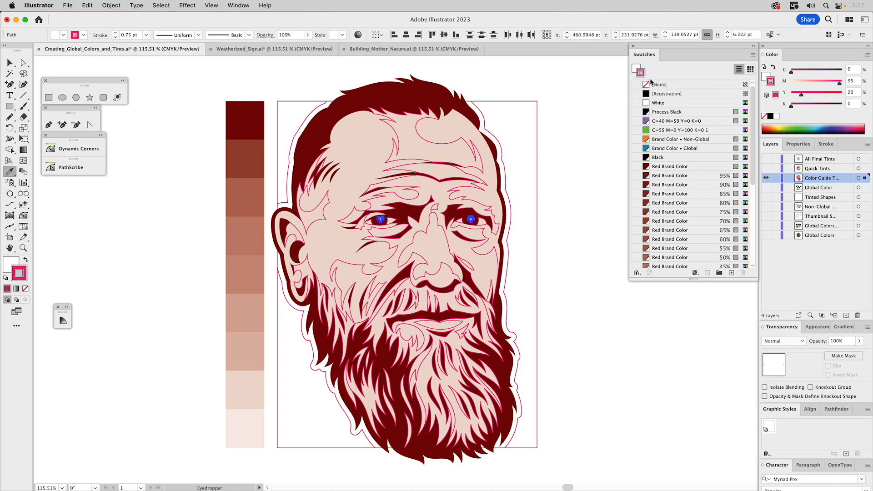
pyautogui.click(655, 85)
pyautogui.click(576, 200)
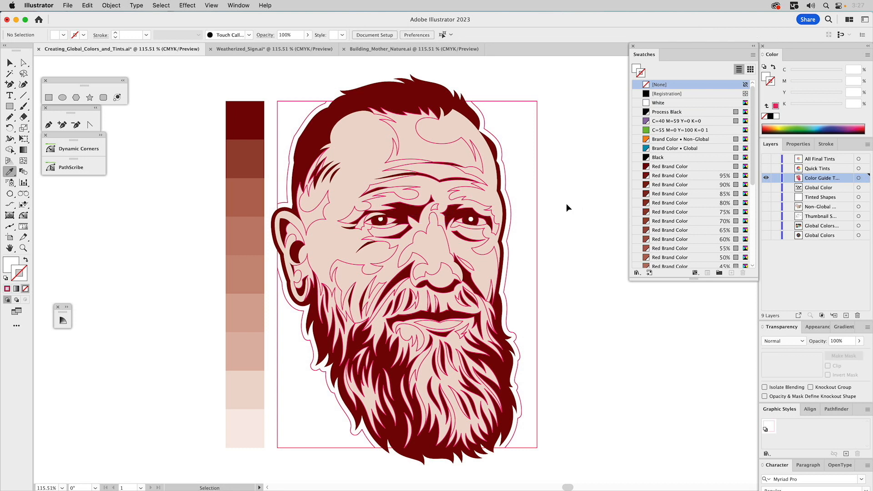
# Sample the 5% tint square with the Eyedropper onto the path forming the whites of the eyes, and deselect it.
pyautogui.click(369, 224)
pyautogui.press('i')
pyautogui.click(249, 422)
pyautogui.press('super+shift+a')
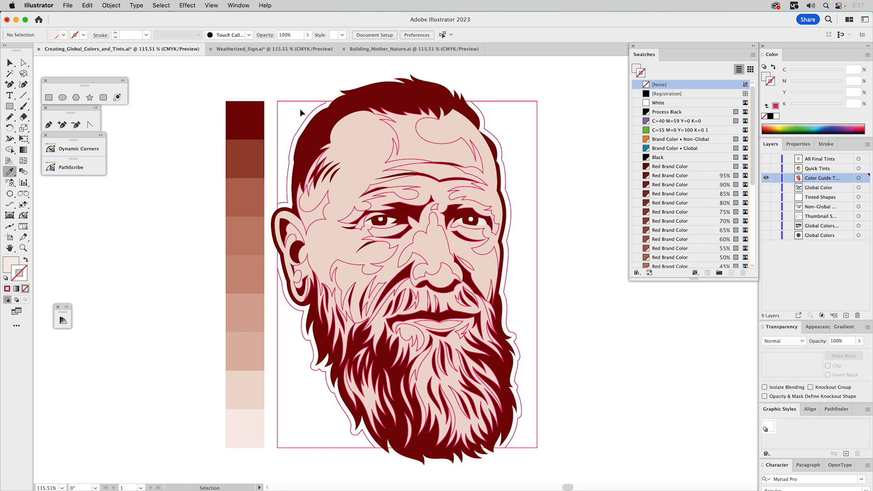
# Sample the tint column's third square with the Eyedropper onto the main beard strands compound path, and deselect it.
pyautogui.click(321, 286)
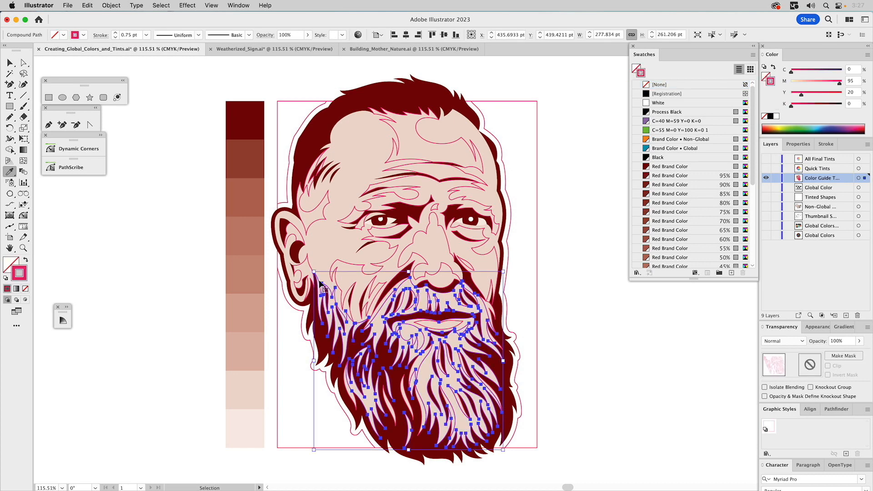
pyautogui.press('i')
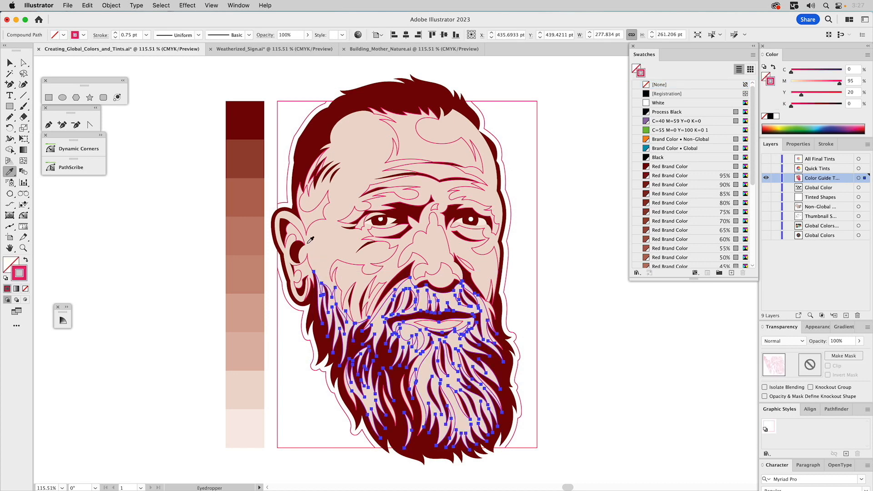
pyautogui.click(246, 188)
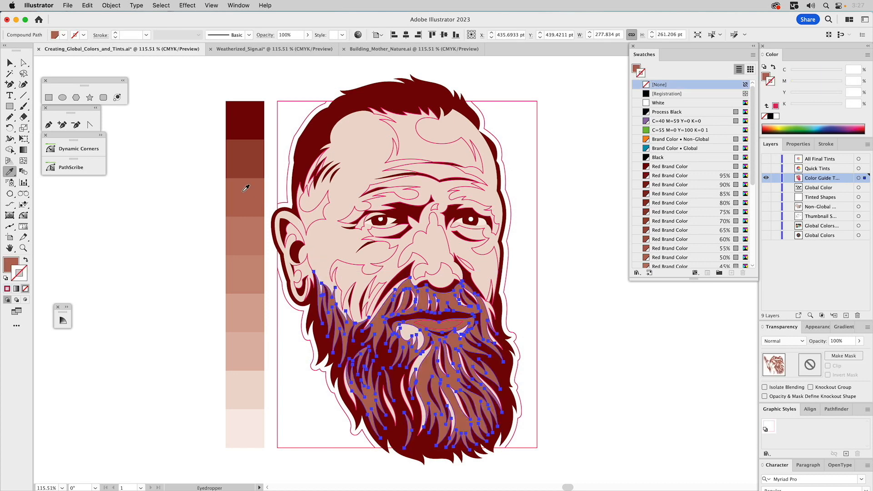
pyautogui.press('v')
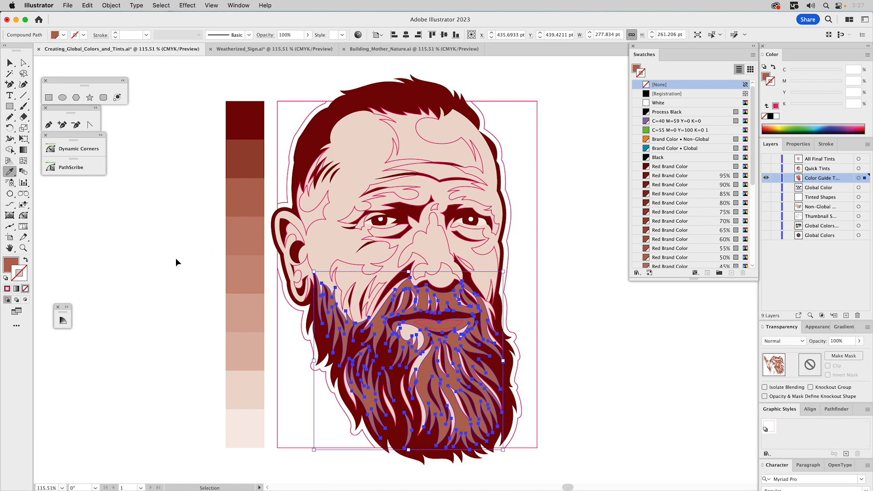
pyautogui.click(176, 258)
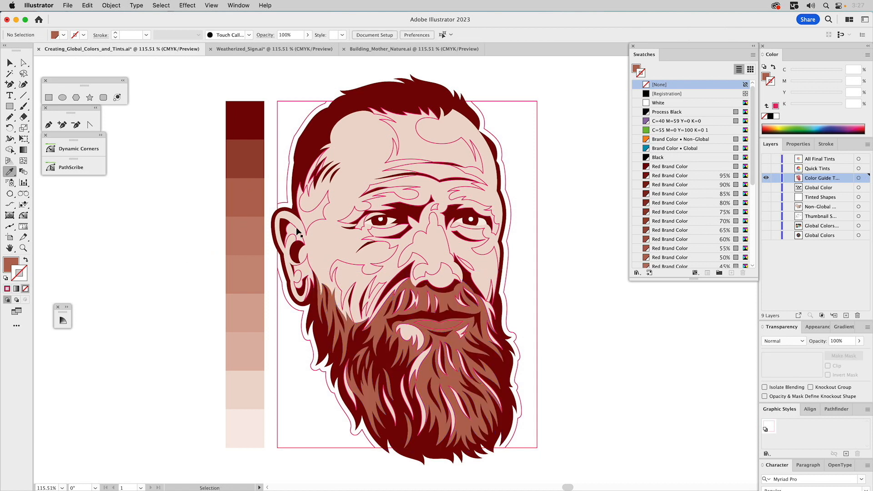
# Sample the tint column's sixth square with the Eyedropper onto the compound path shading the forehead, cheeks and nose.
pyautogui.click(394, 197)
pyautogui.press('i')
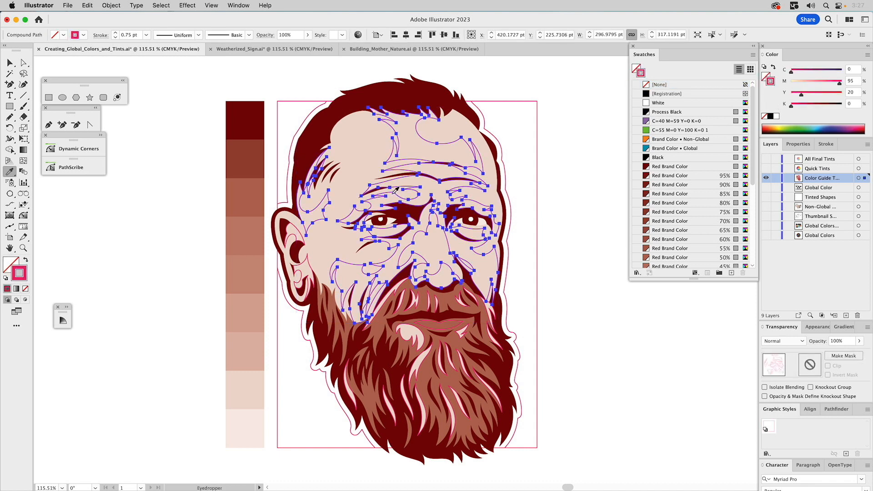
pyautogui.click(249, 314)
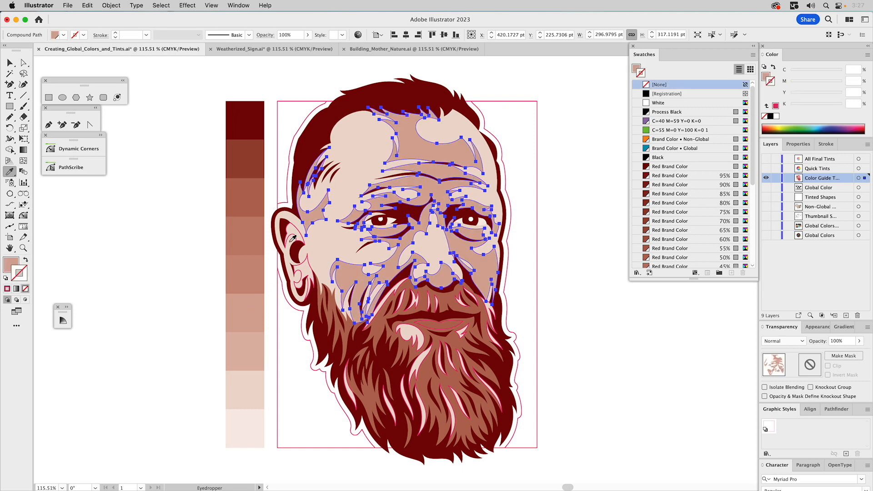
pyautogui.press('v')
# Sample the tint column's fourth square with the Eyedropper onto the ear shading compound path, and deselect it.
pyautogui.keyDown('super'); pyautogui.click(295, 227); pyautogui.keyUp('super')
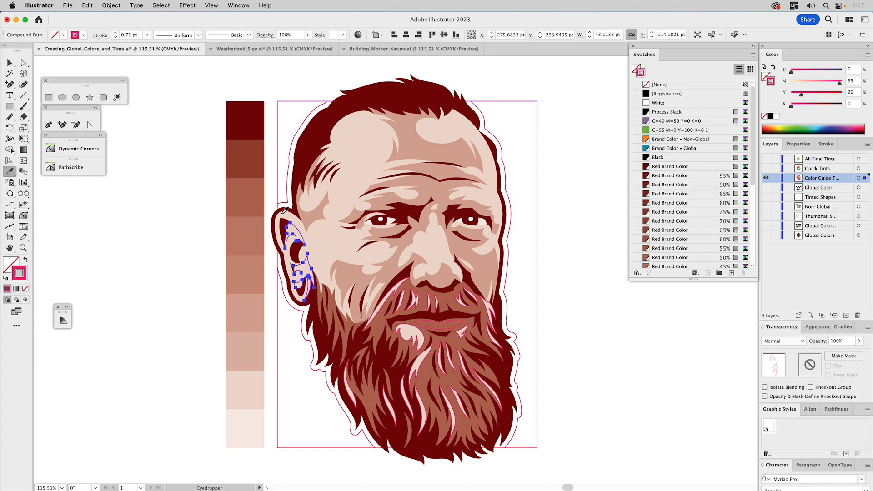
pyautogui.click(247, 225)
pyautogui.keyDown('super'); pyautogui.click(174, 224); pyautogui.keyUp('super')
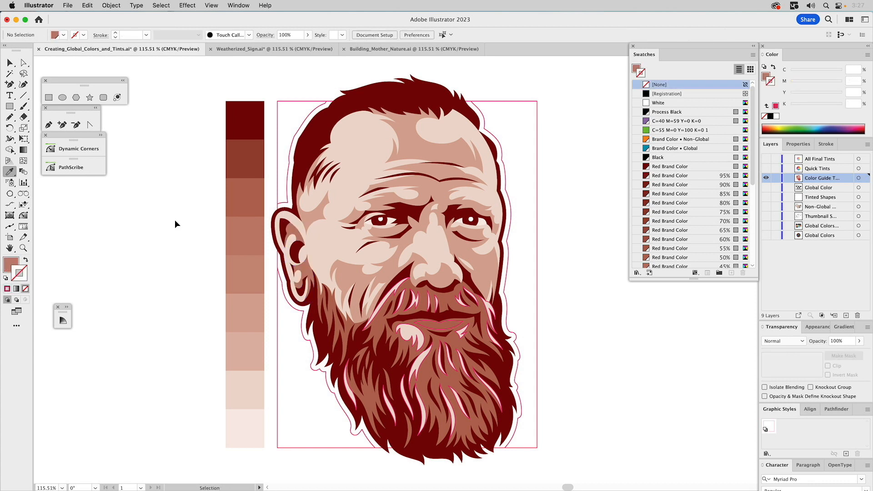
# Sample the tint column's fifth square with the Eyedropper onto the mustache and beard highlight strands, and deselect them.
pyautogui.keyDown('super'); pyautogui.click(414, 294); pyautogui.keyUp('super')
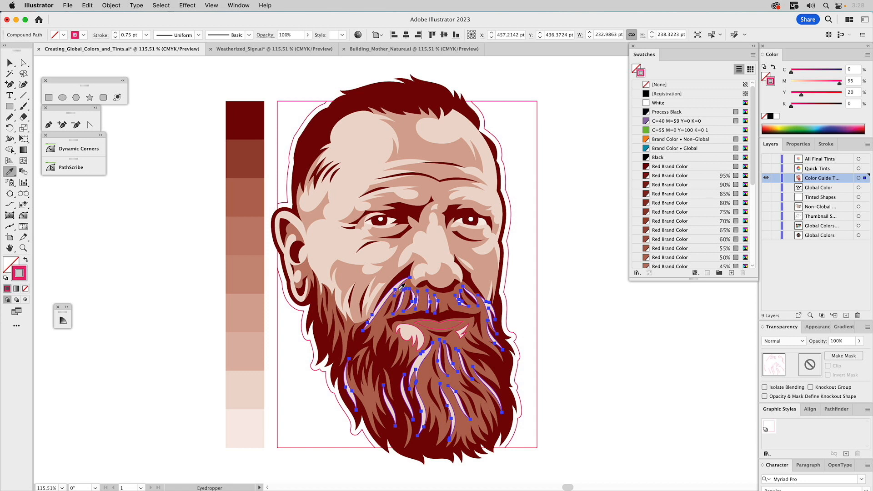
pyautogui.click(249, 267)
pyautogui.press('v')
pyautogui.click(195, 280)
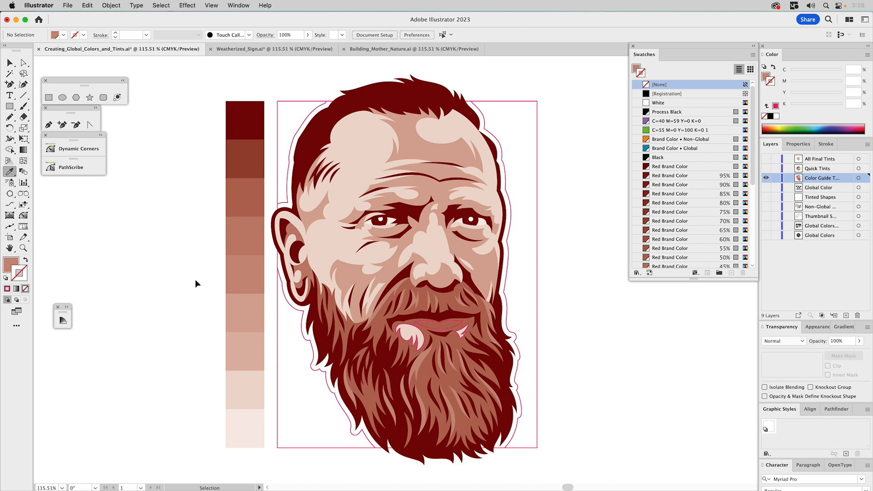
# Sample the tint column's seventh square with the Eyedropper onto the lower lip compound path, and deselect it.
pyautogui.keyDown('super'); pyautogui.click(420, 320); pyautogui.keyUp('super')
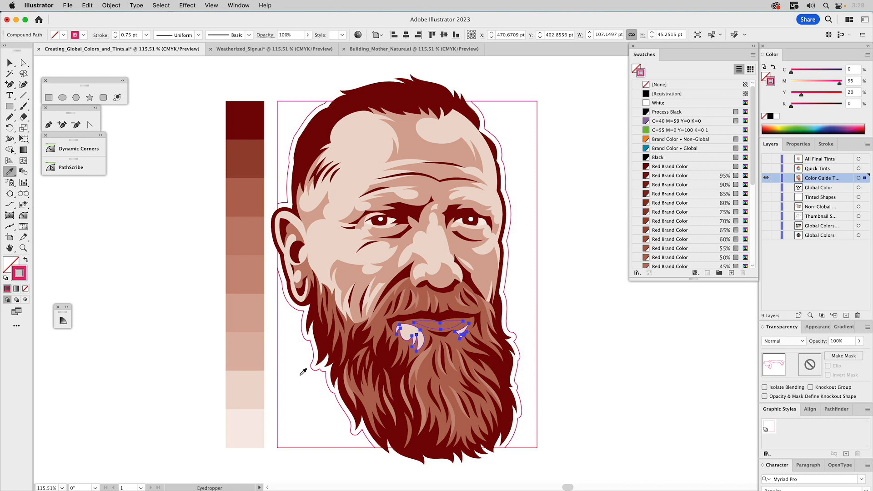
pyautogui.click(254, 356)
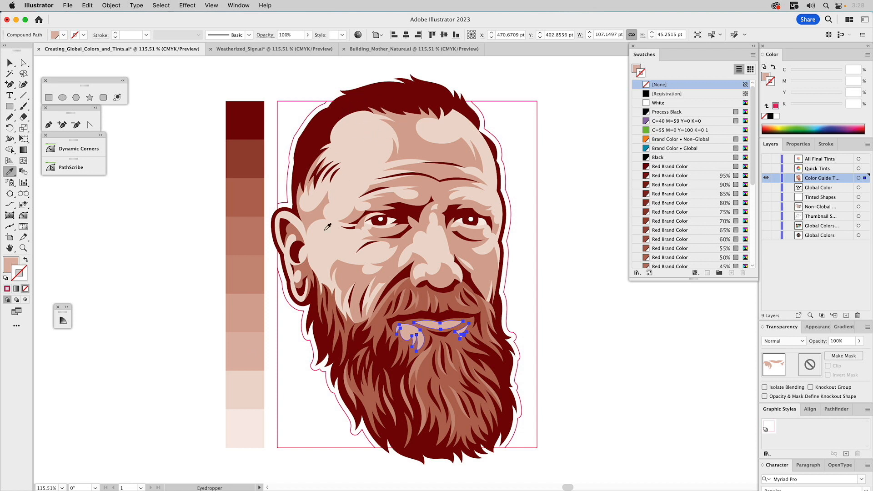
pyautogui.press('v')
pyautogui.click(163, 254)
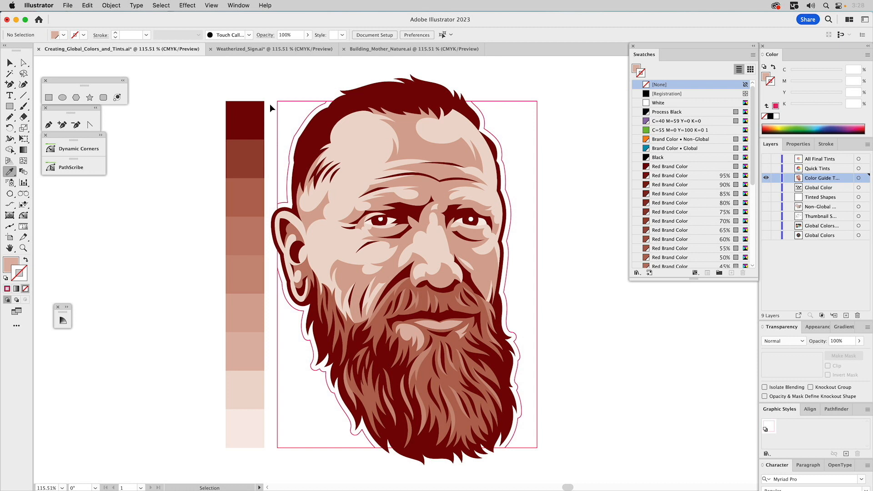
# Sample the tint column's second square with the Eyedropper onto the background rectangle behind the portrait.
pyautogui.click(291, 101)
pyautogui.press('i')
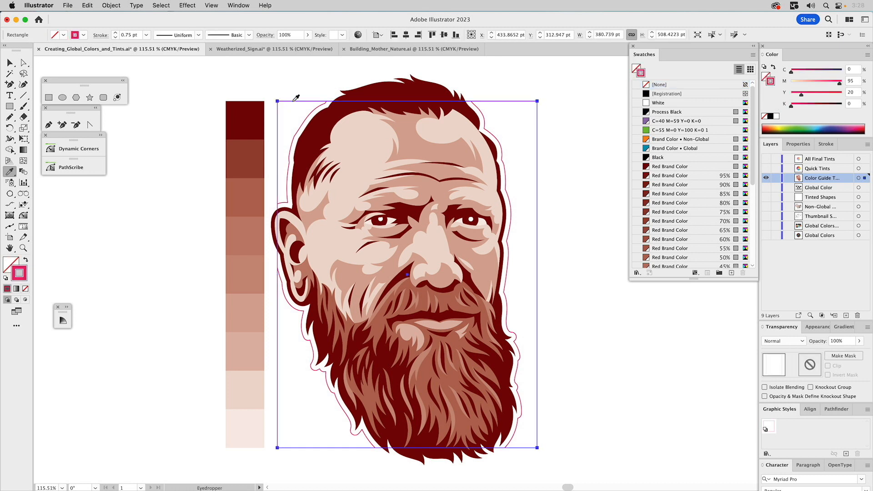
pyautogui.click(246, 155)
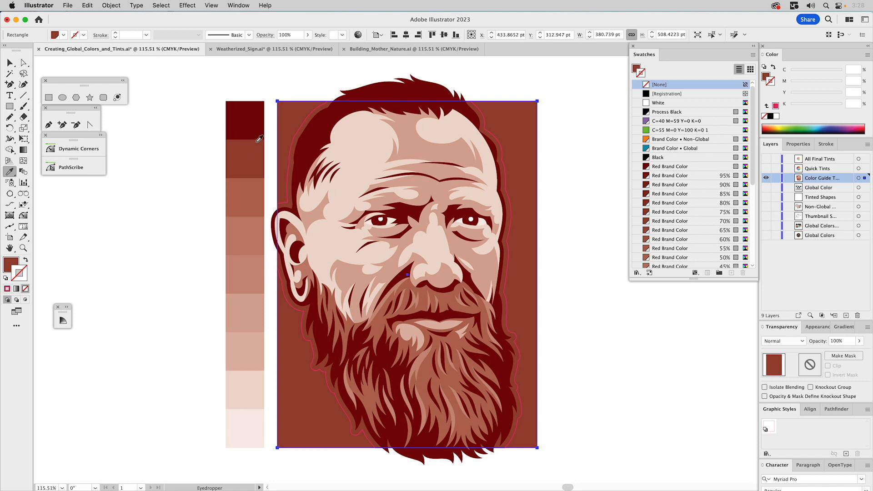
# Sample the tint column's third square with the Eyedropper onto the outline path surrounding the head, and deselect it.
pyautogui.press('super')
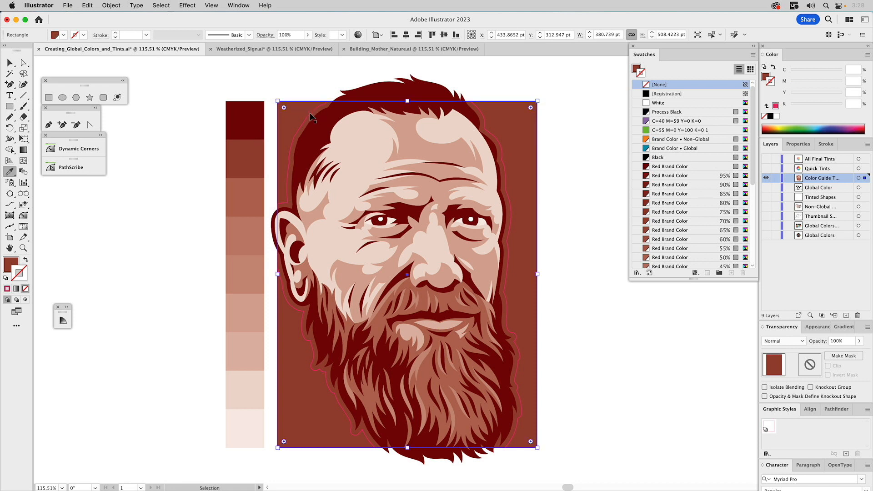
pyautogui.keyDown('super'); pyautogui.click(311, 113); pyautogui.keyUp('super')
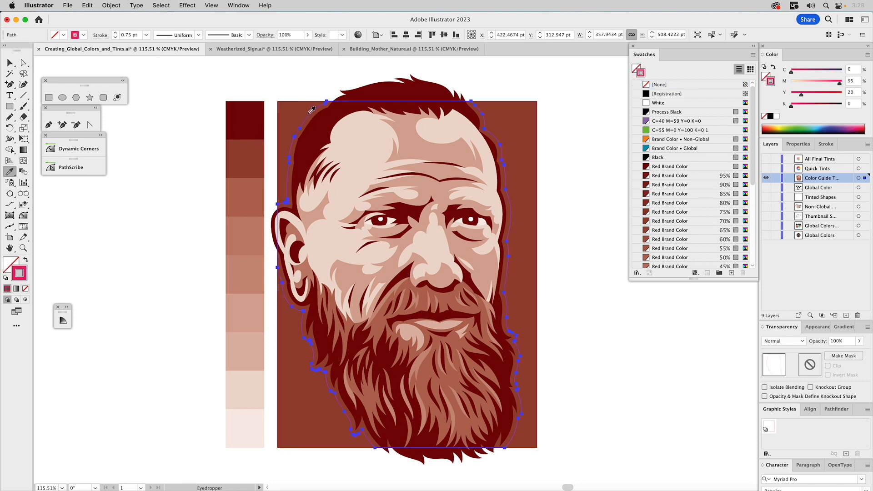
pyautogui.click(249, 190)
pyautogui.keyDown('super'); pyautogui.click(160, 194); pyautogui.keyUp('super')
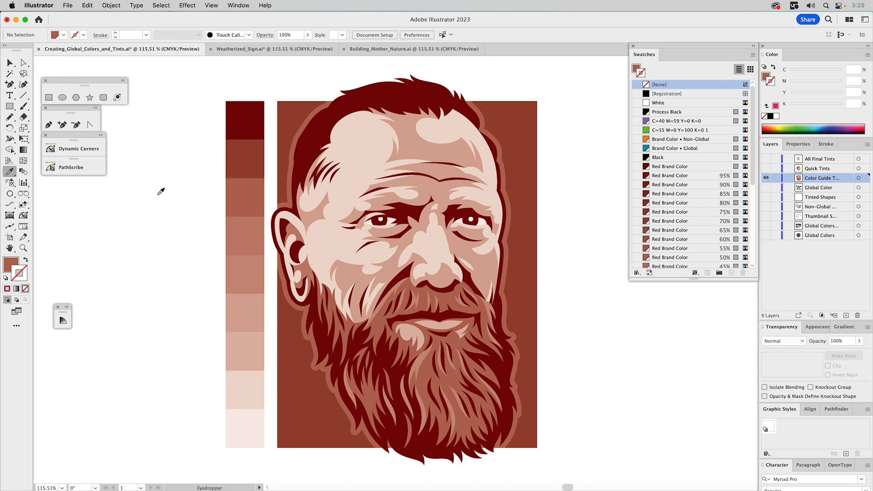
# Show the Quick Tints layer artwork and hide the Color Guide tints layer with the portrait.
pyautogui.click(766, 168)
pyautogui.click(766, 177)
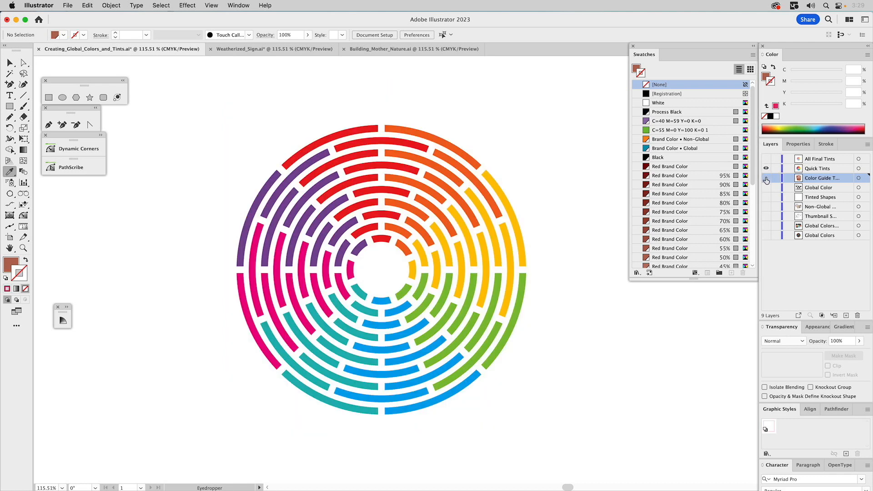
pyautogui.scroll(-3, 715, 175)
pyautogui.scroll(-5, 716, 177)
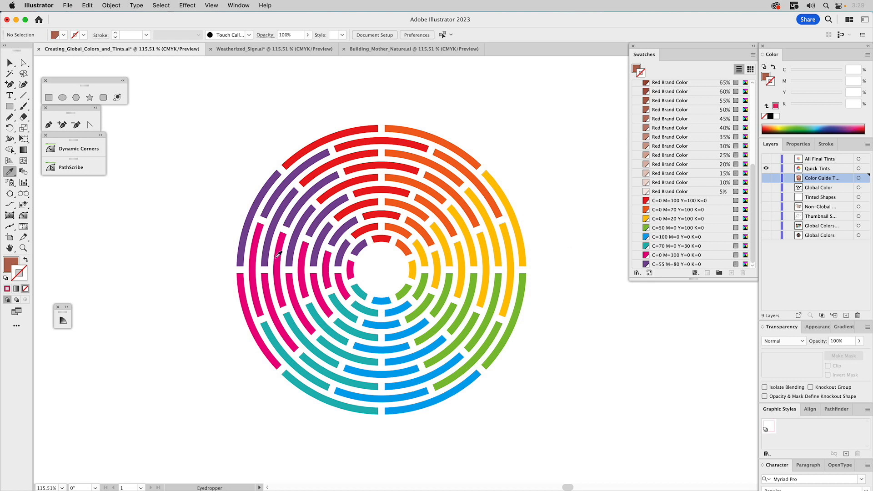
# Expand the Color Guide, move it slightly higher beside the circular artwork, and collapse it again.
pyautogui.click(66, 307)
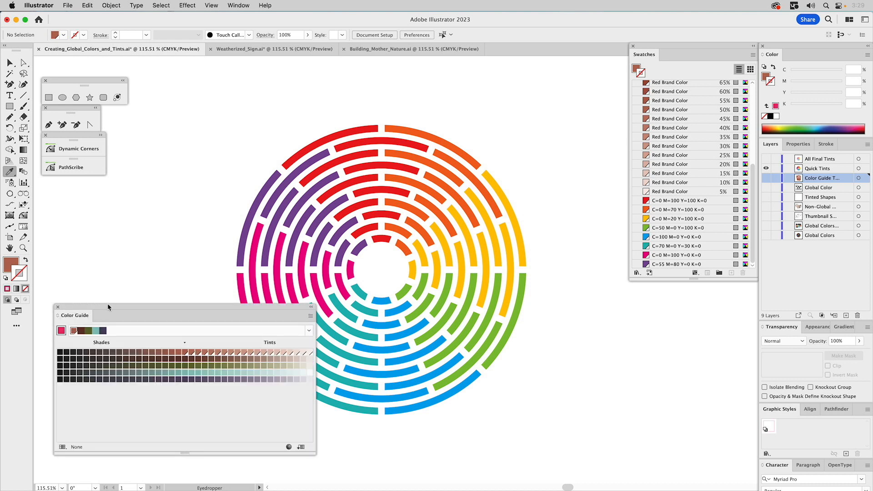
pyautogui.moveTo(108, 305); pyautogui.dragTo(130, 259)
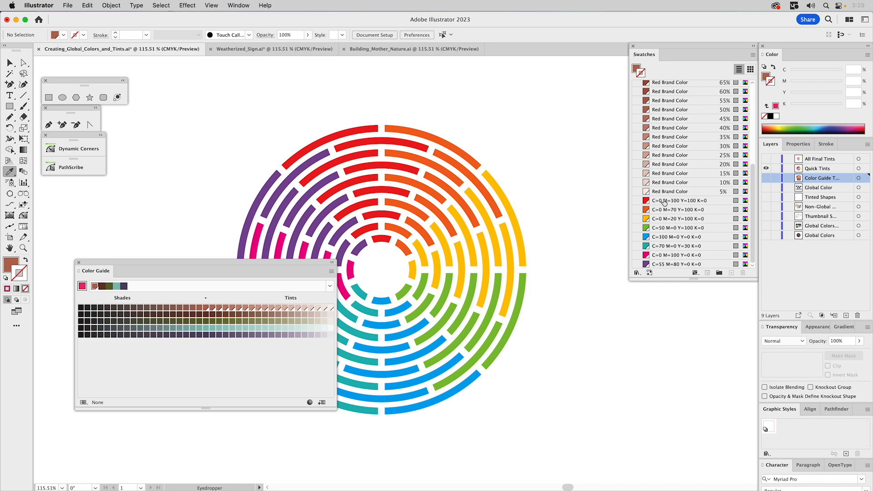
pyautogui.click(332, 263)
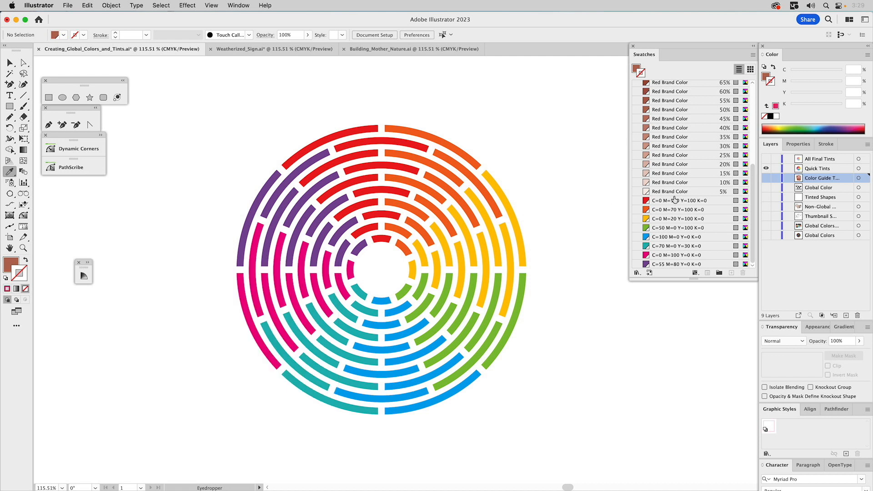
# Group the eight bright global swatches, from C=0 M=100 Y=100 K=0 through C=55 M=80 Y=0 K=0, as a color group named Tint Group.
pyautogui.click(675, 200)
pyautogui.keyDown('shift'); pyautogui.click(665, 267); pyautogui.keyUp('shift')
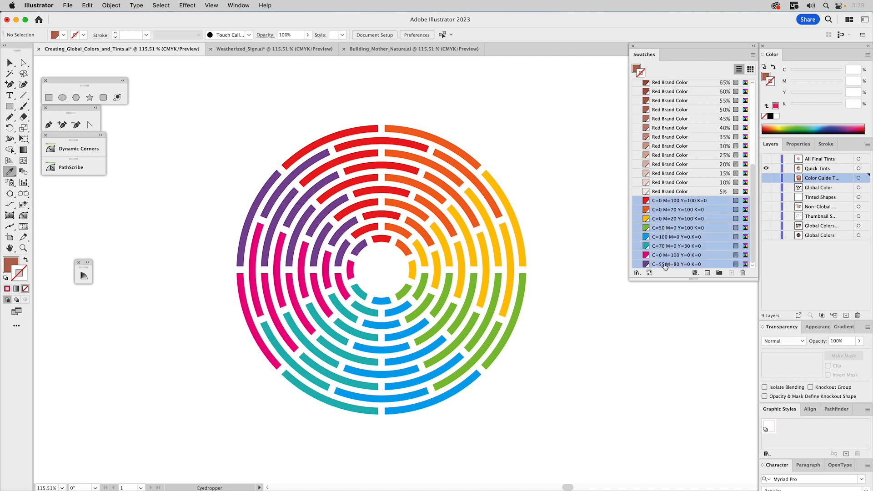
pyautogui.click(720, 273)
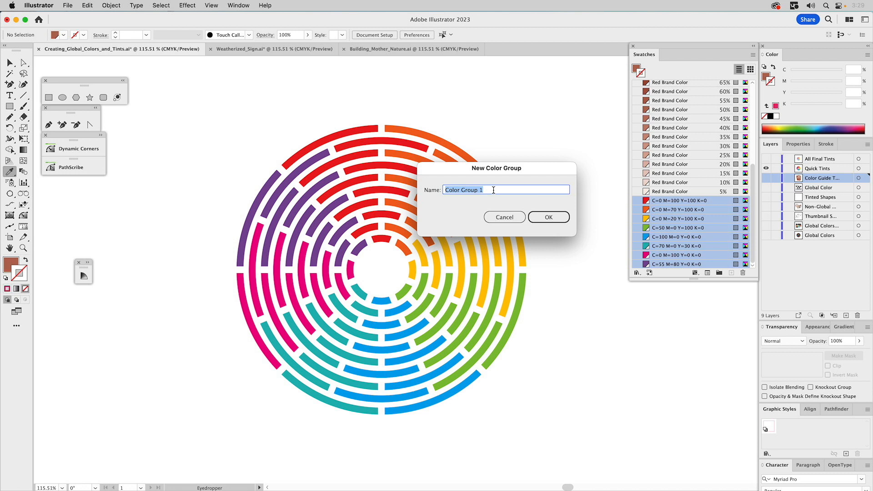
pyautogui.write('Ting Group')
pyautogui.press('Return')
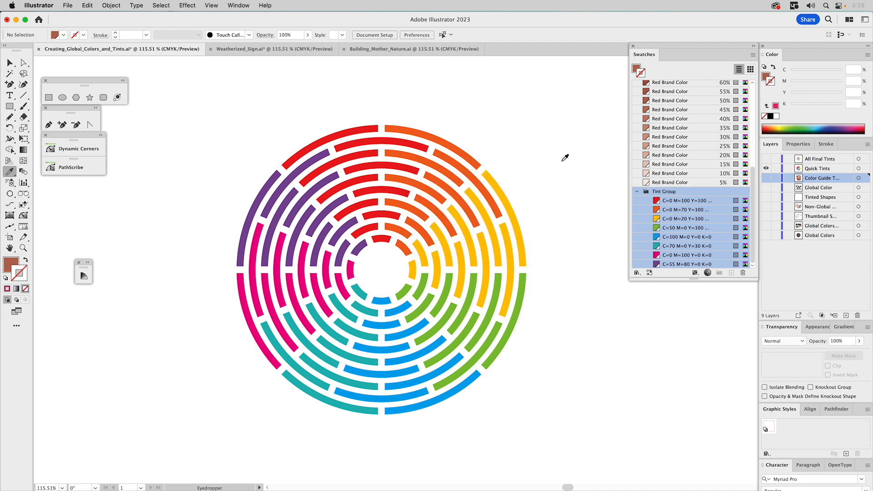
# Add the Color Guide's 95% to 5% tints of all eight Tint Group colors to the Swatches.
pyautogui.click(89, 263)
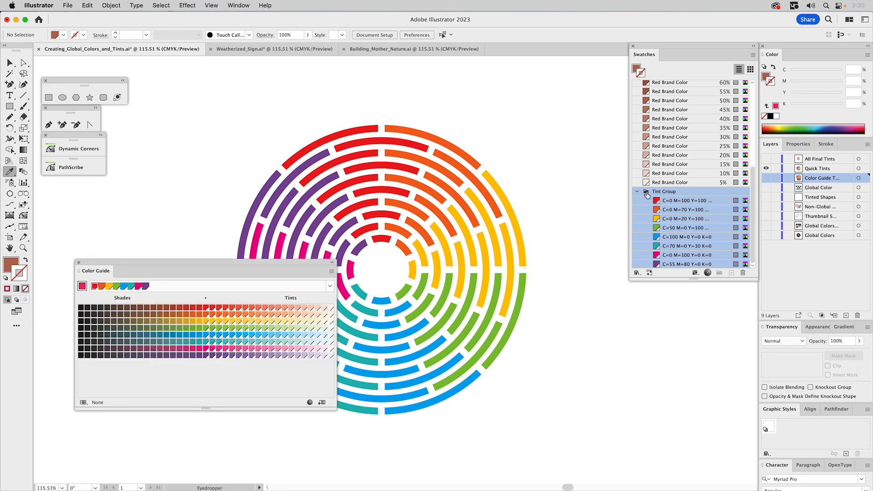
pyautogui.click(214, 310)
pyautogui.keyDown('shift'); pyautogui.click(332, 357); pyautogui.keyUp('shift')
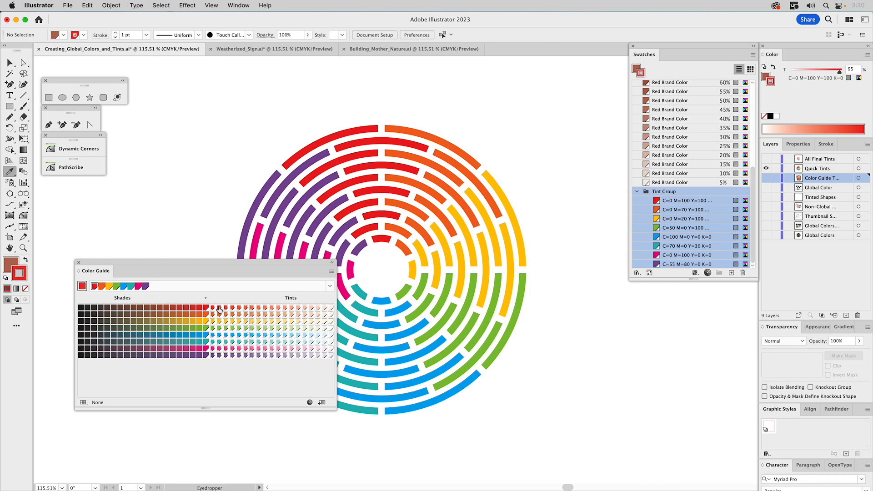
pyautogui.moveTo(211, 307); pyautogui.dragTo(319, 304)
pyautogui.moveTo(603, 266); pyautogui.dragTo(671, 190)
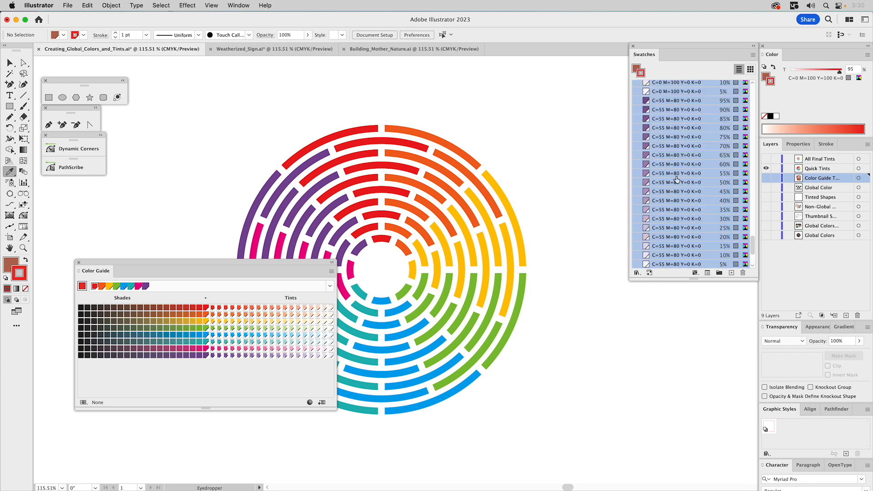
pyautogui.scroll(10, 678, 178)
pyautogui.scroll(10, 679, 178)
pyautogui.scroll(5, 680, 175)
pyautogui.scroll(4, 681, 176)
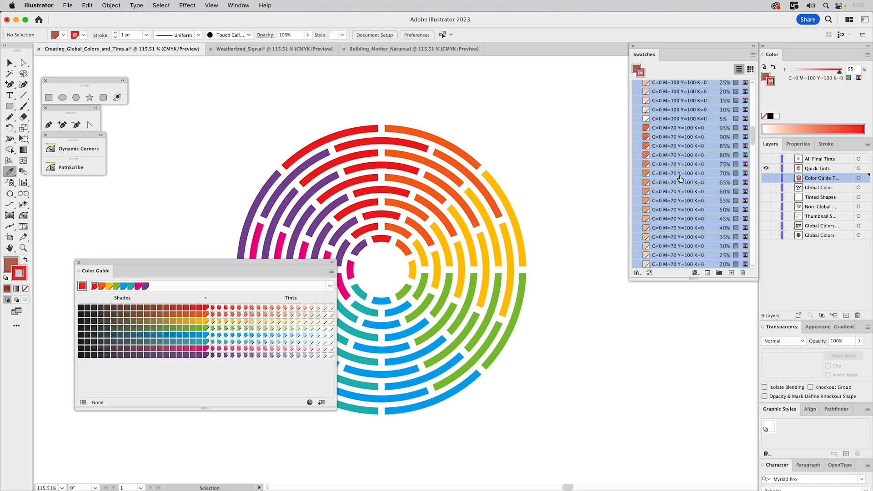
# Undo adding the 5%-increment tints to the Swatches and set the Color Guide to 9 steps.
pyautogui.press('super+z')
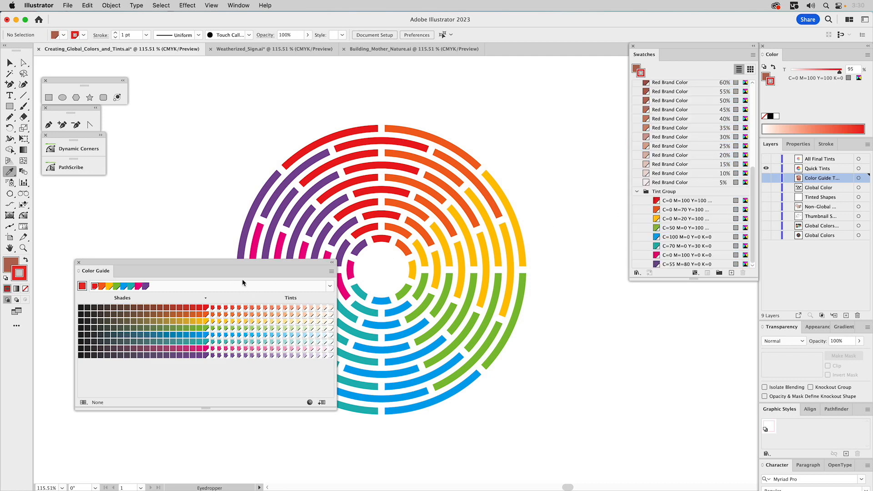
pyautogui.click(332, 272)
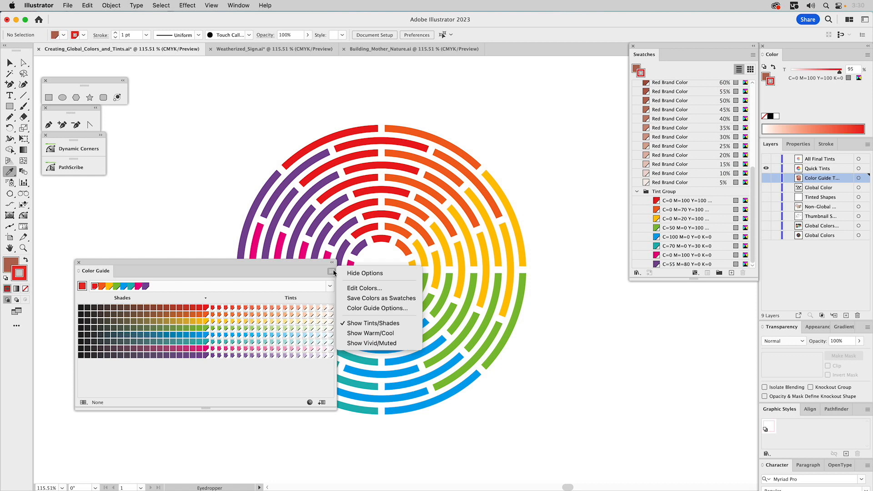
pyautogui.click(363, 308)
pyautogui.click(117, 359)
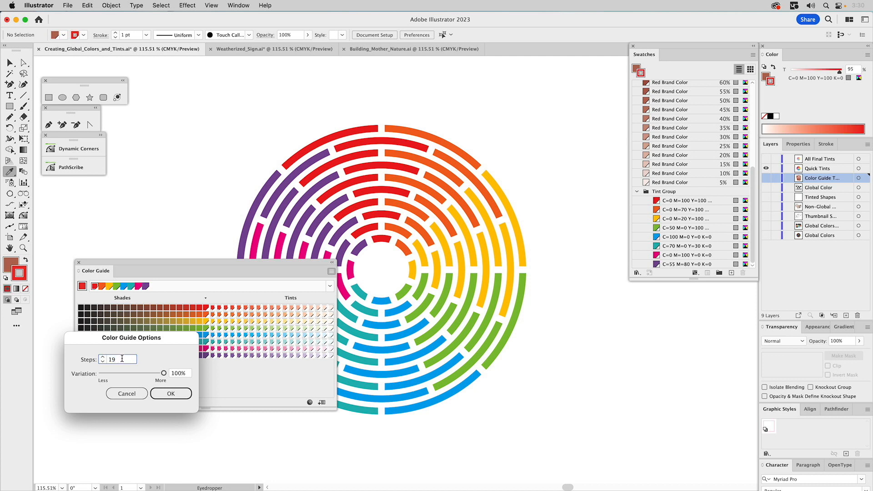
pyautogui.moveTo(121, 360); pyautogui.dragTo(94, 360)
pyautogui.write('9')
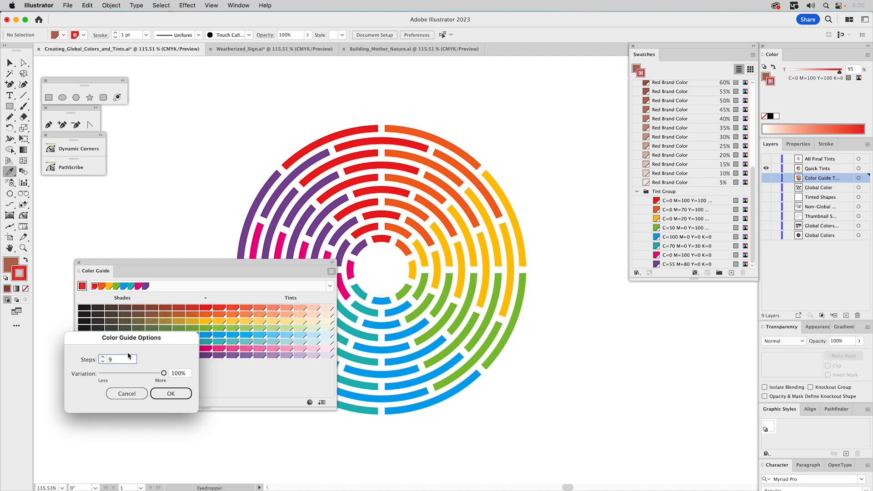
pyautogui.click(171, 394)
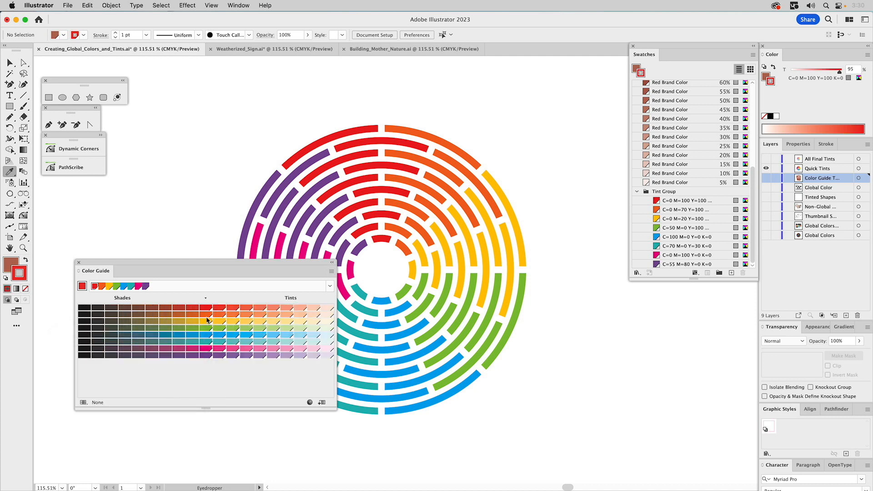
# Add the Color Guide's 90% to 10% tints of all eight Tint Group colors to the Swatches, and collapse the Color Guide.
pyautogui.click(222, 310)
pyautogui.keyDown('shift'); pyautogui.click(328, 356); pyautogui.keyUp('shift')
pyautogui.moveTo(223, 313); pyautogui.dragTo(664, 187)
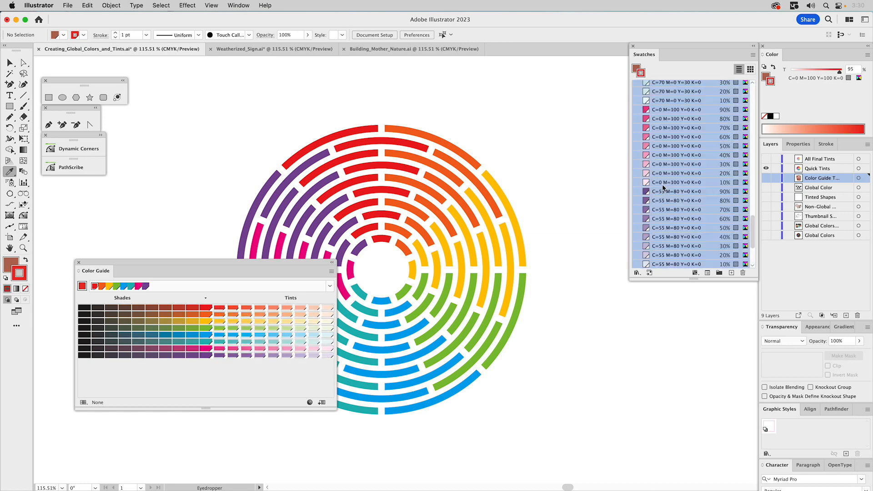
pyautogui.scroll(5, 691, 184)
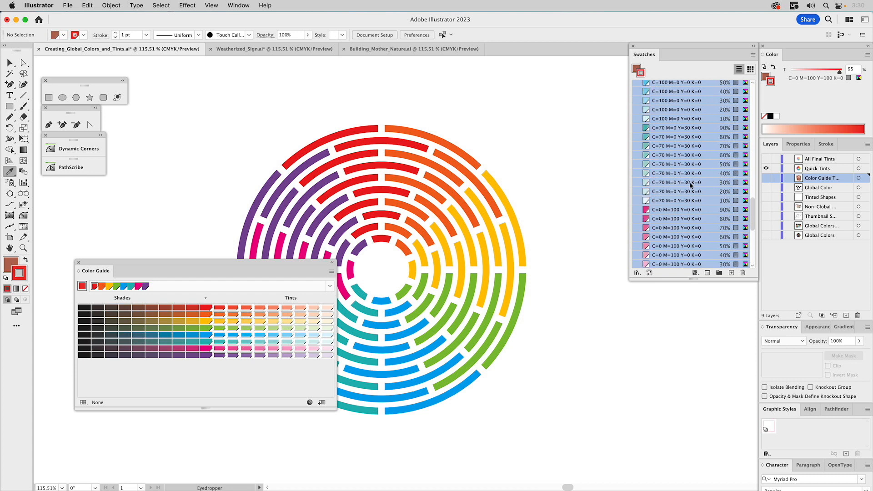
pyautogui.click(332, 263)
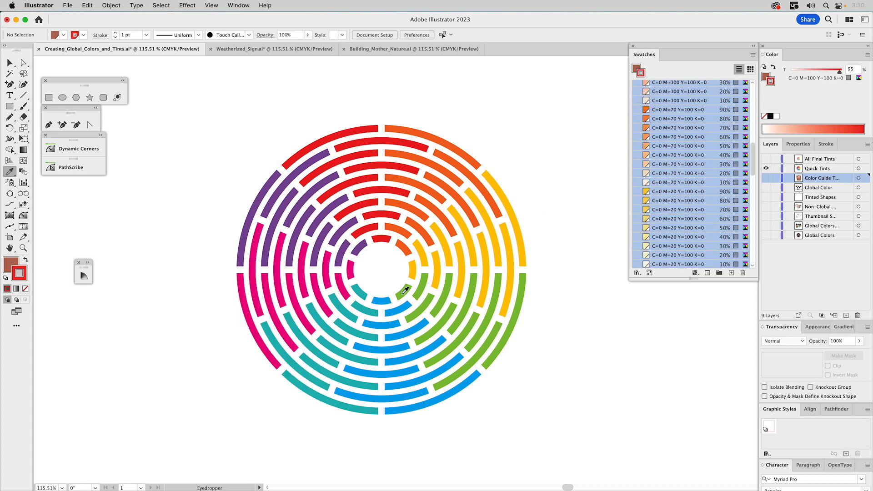
# Check the innermost blue segment's fill swatch, and fill the second blue segment outward with the 90% tint of C=100 M=0 Y=0 K=0.
pyautogui.press('a')
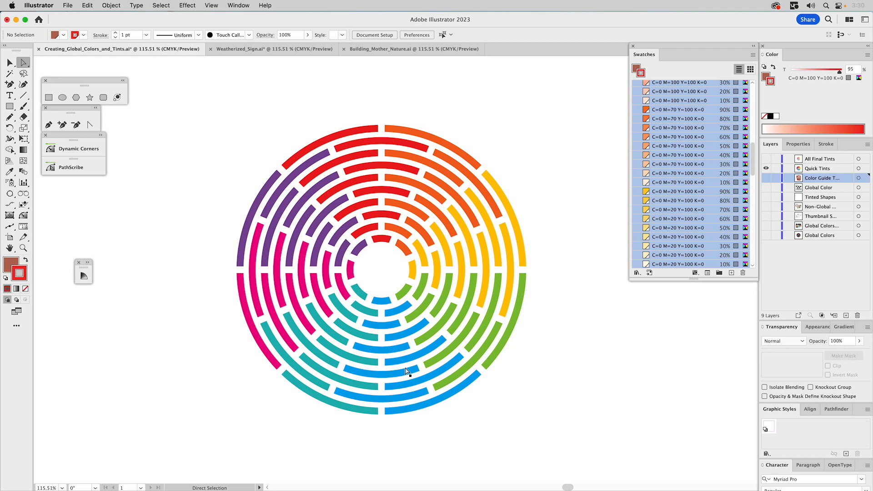
pyautogui.click(383, 303)
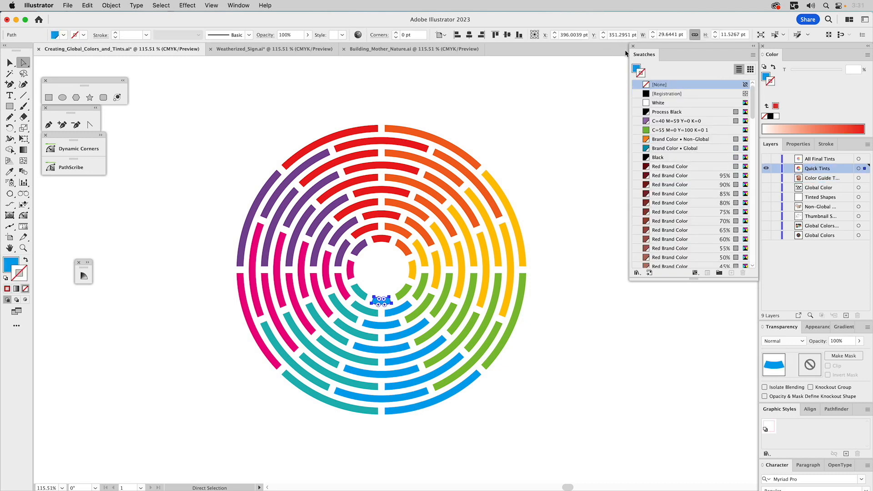
pyautogui.click(636, 69)
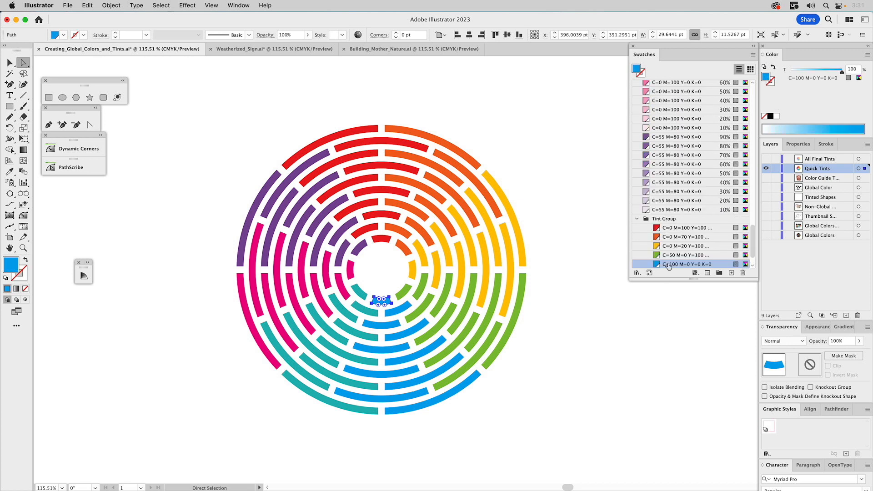
pyautogui.click(398, 312)
pyautogui.scroll(-5, 678, 189)
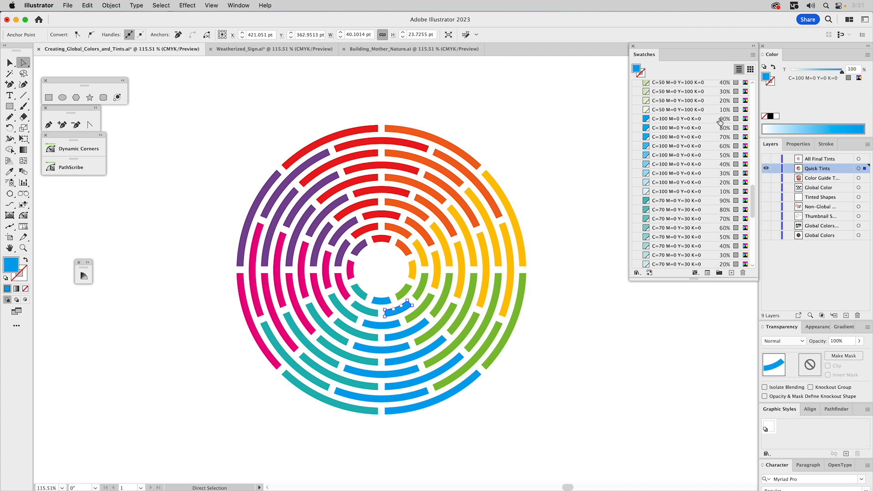
pyautogui.click(727, 122)
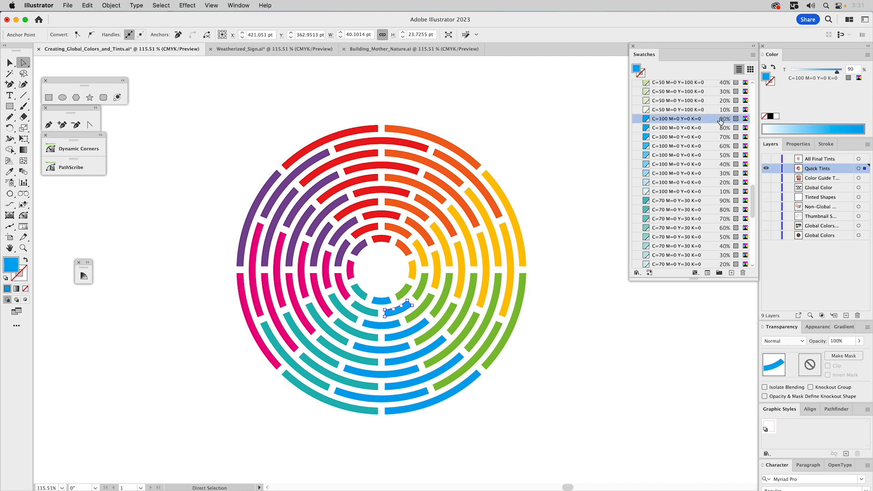
# Fill the third and fourth blue segments from the center with the 80% and 70% tints of C=100 M=0 Y=0 K=0.
pyautogui.click(390, 325)
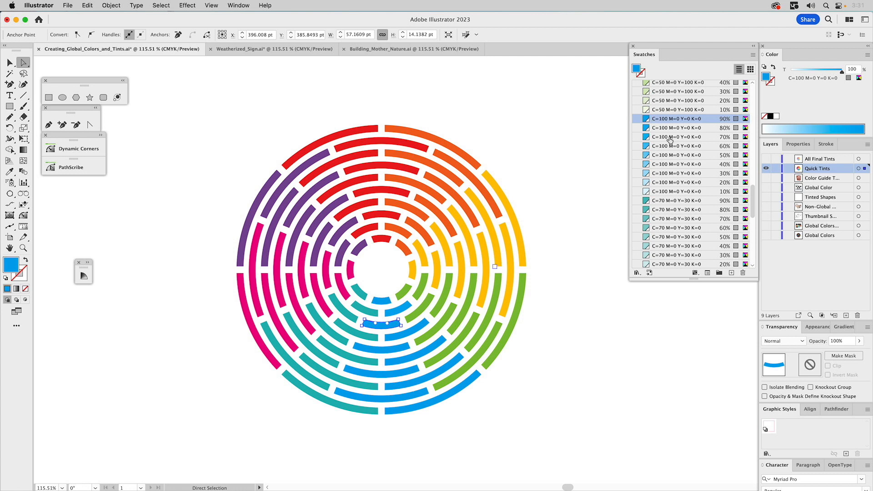
pyautogui.click(695, 129)
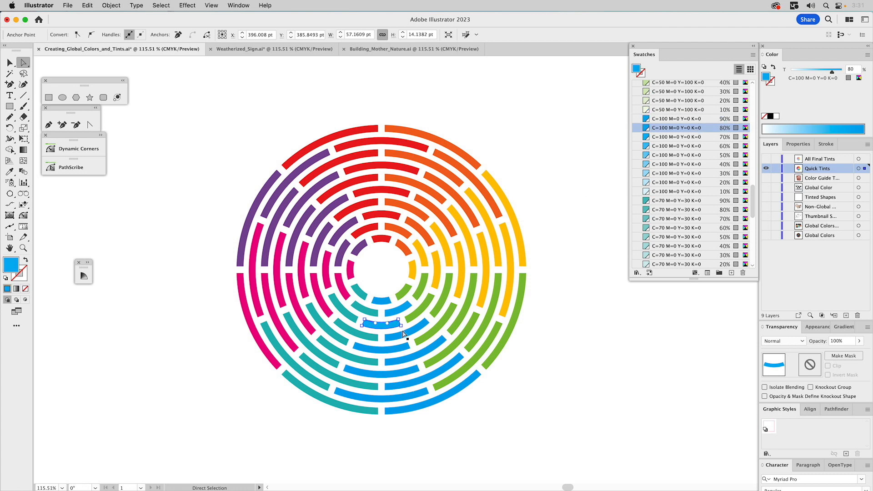
pyautogui.click(403, 335)
pyautogui.click(691, 137)
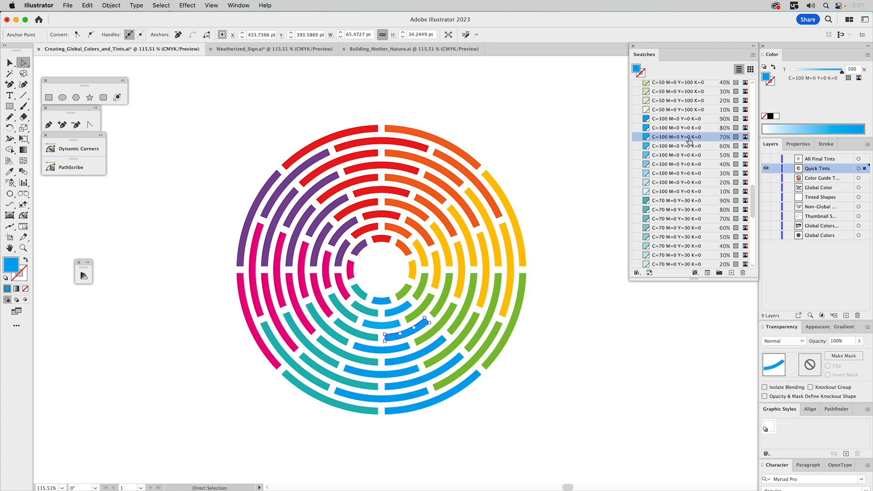
# Fill the fifth, sixth and seventh blue segments from the center with the 60%, 50% and 40% tints of C=100 M=0 Y=0 K=0.
pyautogui.click(392, 350)
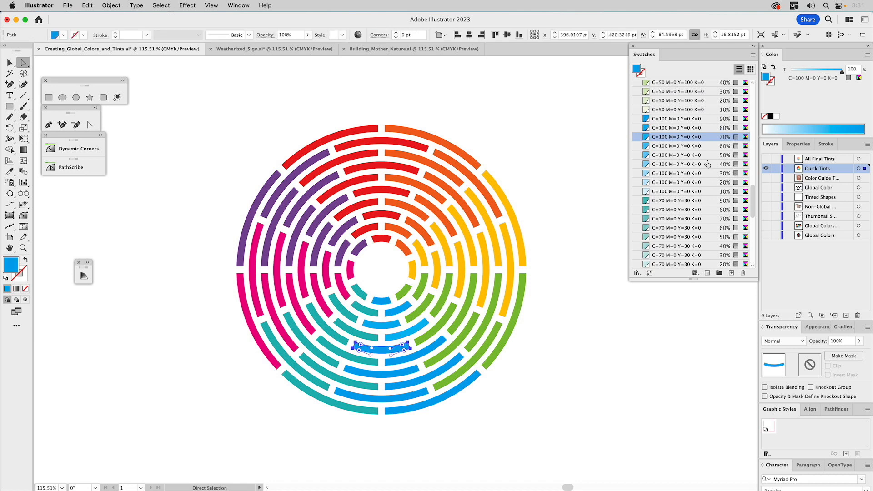
pyautogui.click(696, 146)
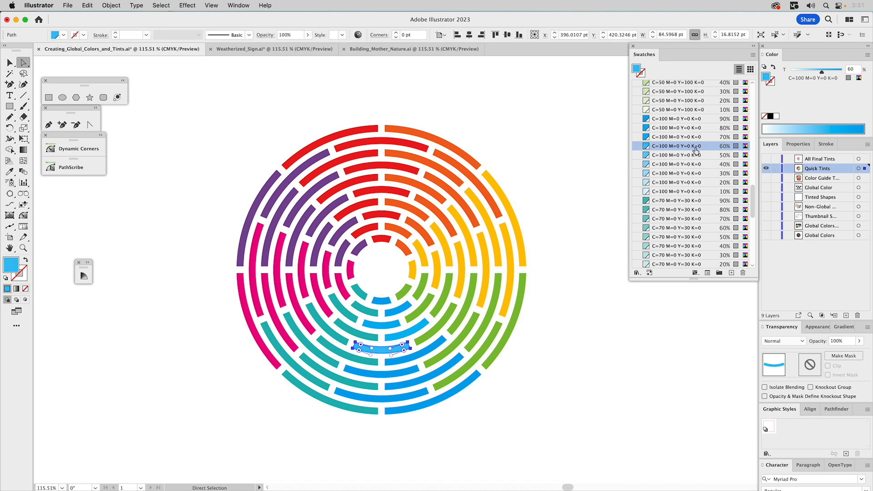
pyautogui.click(438, 345)
pyautogui.click(662, 156)
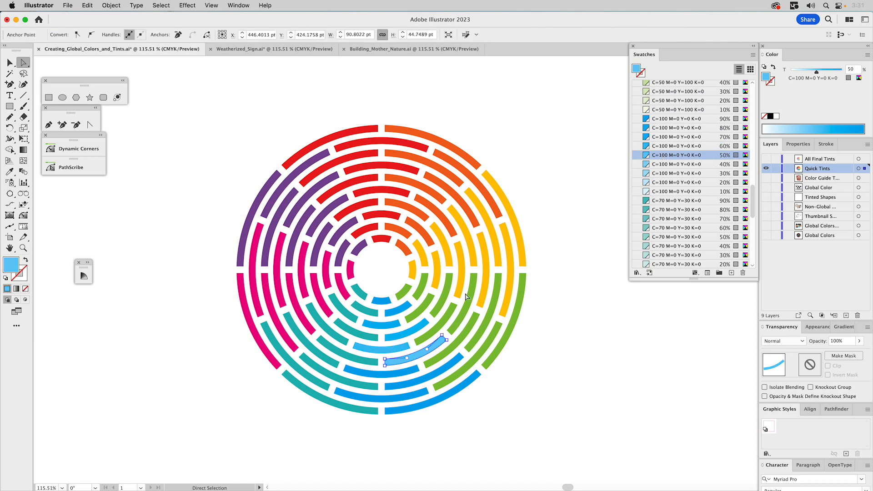
pyautogui.click(399, 371)
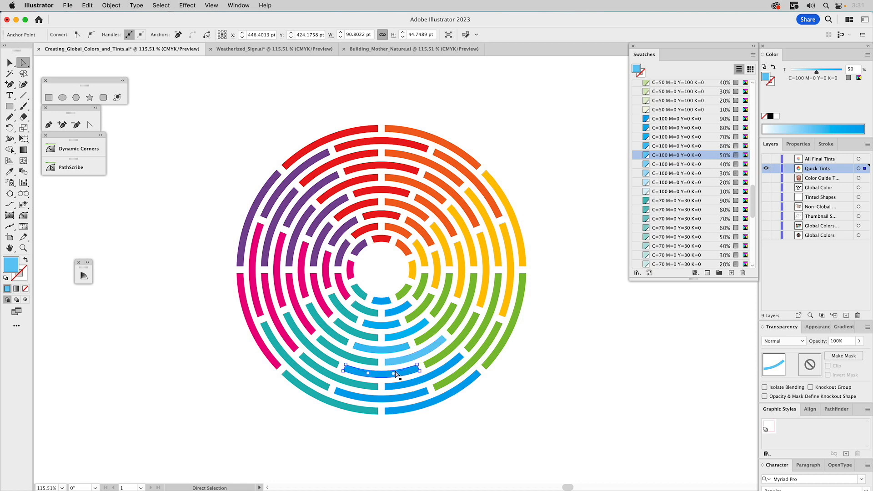
pyautogui.click(684, 165)
# Fill the three outermost blue segments with the 30%, 20% and 10% tints of C=100 M=0 Y=0 K=0 going outward, and deselect.
pyautogui.click(447, 365)
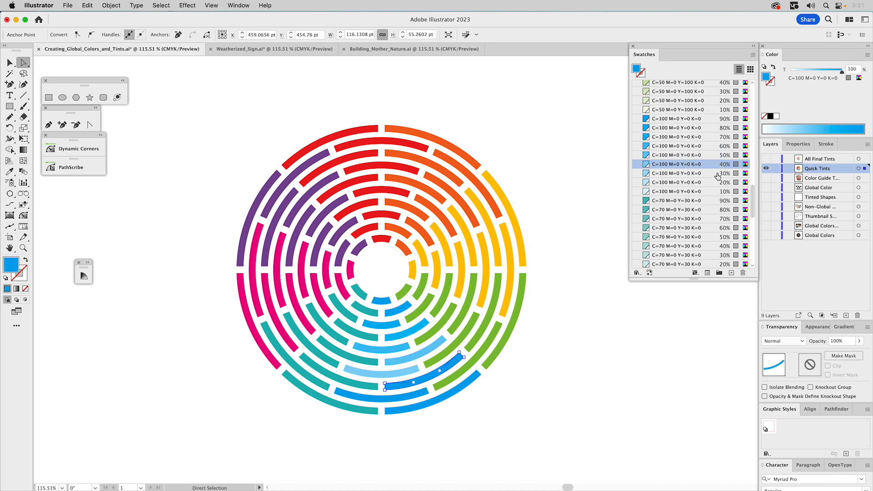
pyautogui.click(699, 175)
pyautogui.click(396, 398)
pyautogui.click(672, 183)
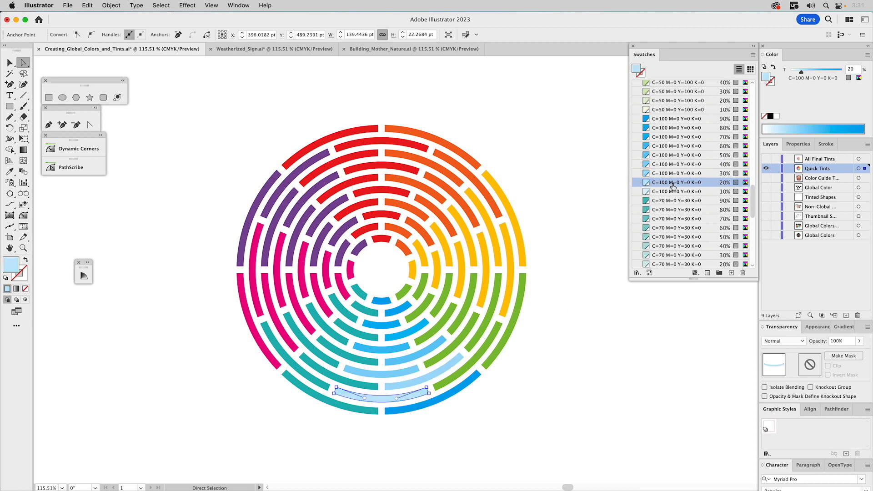
pyautogui.click(433, 402)
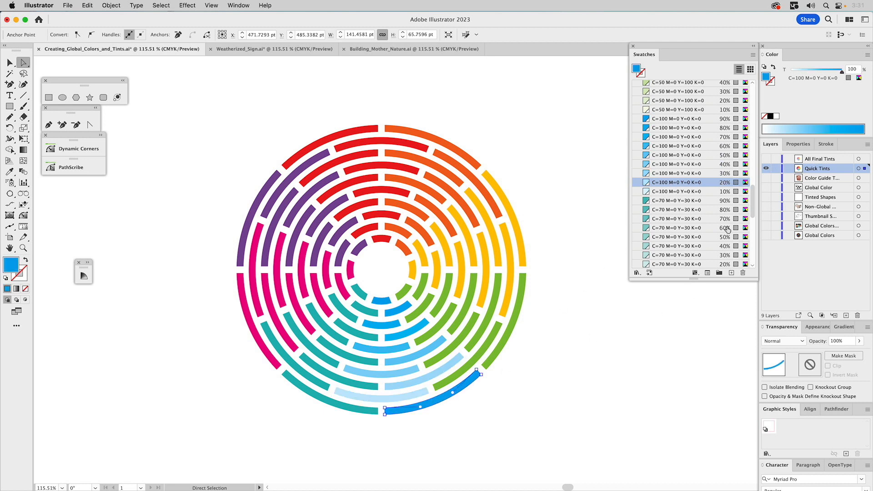
pyautogui.click(688, 193)
pyautogui.click(605, 258)
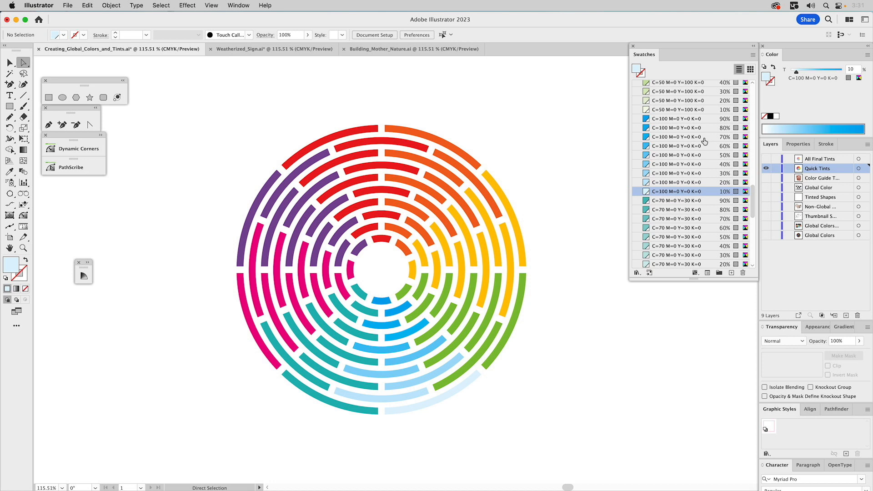
# Show the All Final Tints layer instead of Quick Tints, and preview the Brand Color • Global swatch in the Color Guide before closing it.
pyautogui.click(767, 159)
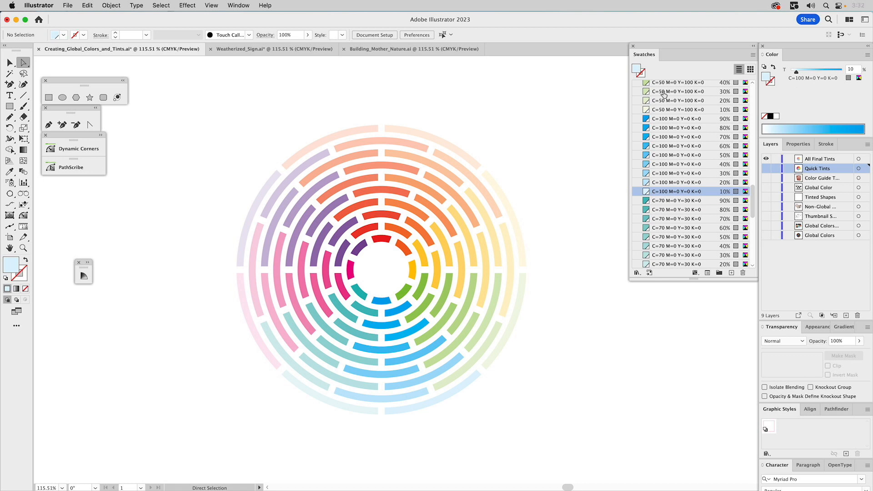
pyautogui.click(88, 262)
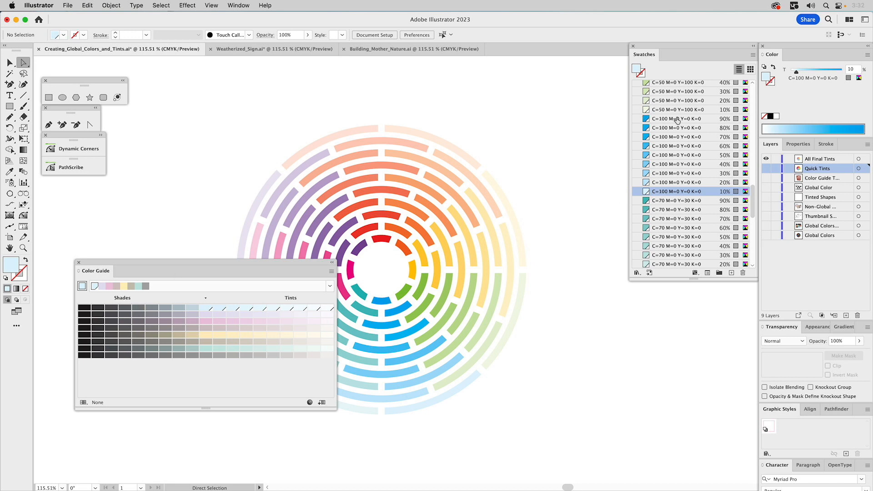
pyautogui.scroll(10, 679, 114)
pyautogui.scroll(5, 679, 114)
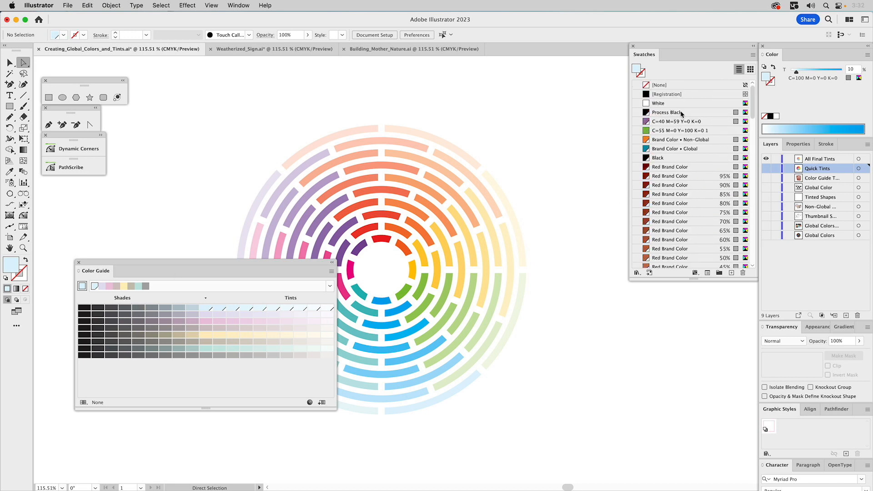
pyautogui.click(658, 150)
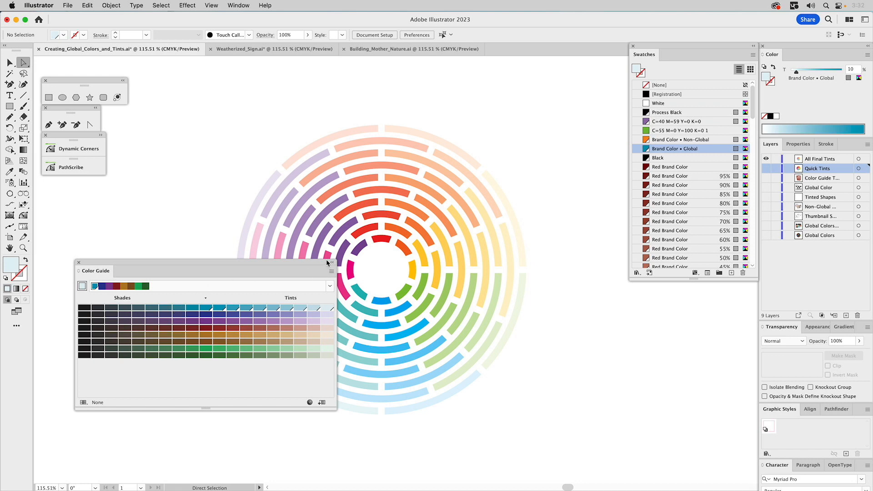
pyautogui.click(79, 262)
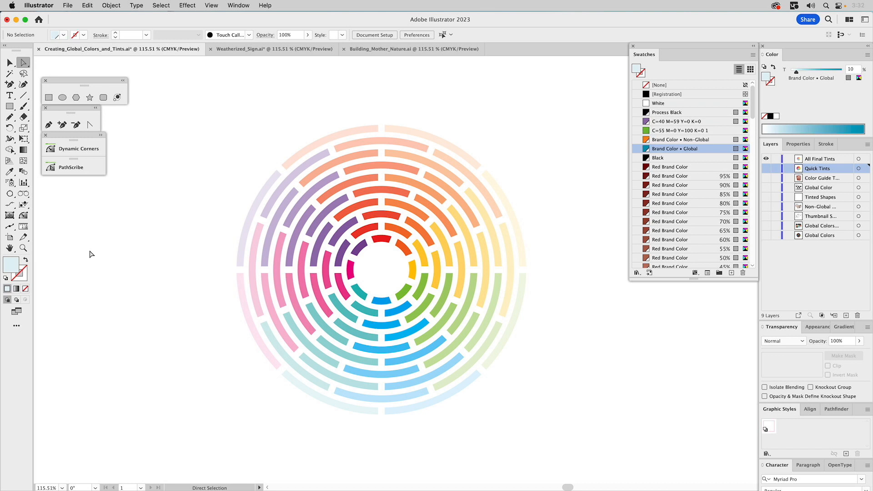
# Switch to the Weatherized_Sign document and show the Design and Texture 1 layers over the sign base.
pyautogui.click(287, 49)
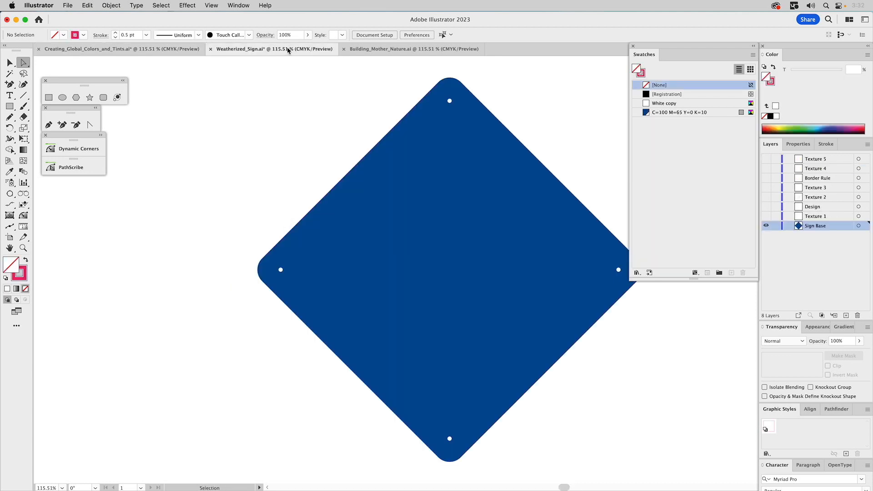
pyautogui.moveTo(565, 117); pyautogui.dragTo(482, 115)
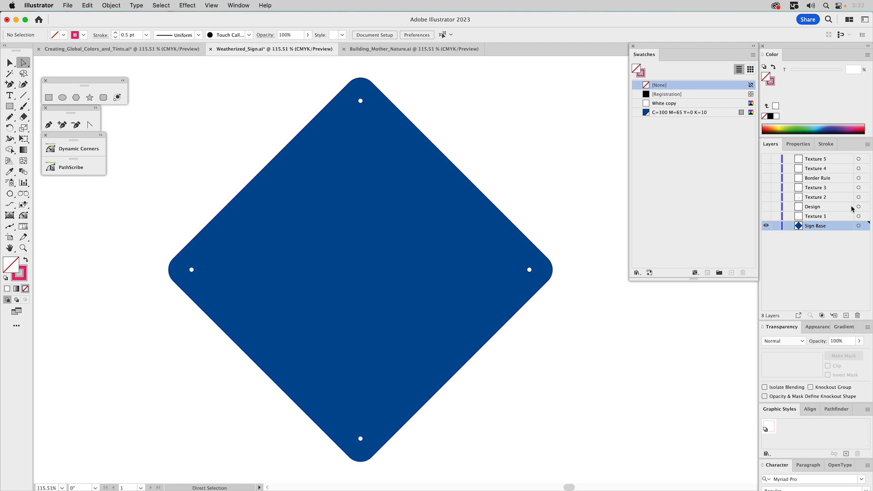
pyautogui.click(767, 207)
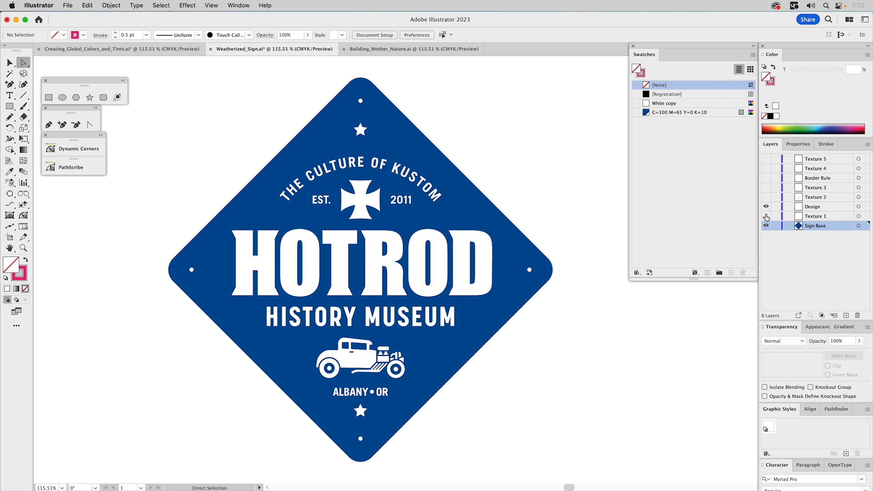
pyautogui.click(767, 217)
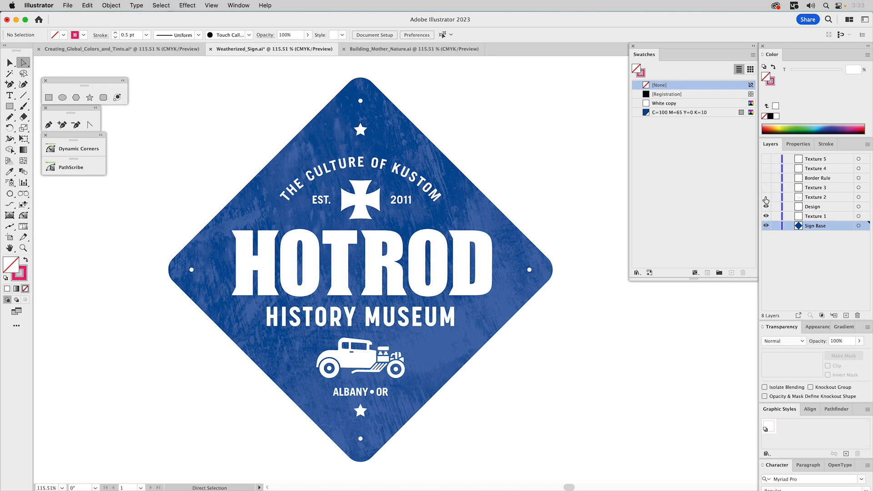
# Show the Texture 2, Texture 3, Border Rule, Texture 4 and Texture 5 layers, and check the sign's artwork briefly in outline view.
pyautogui.click(766, 197)
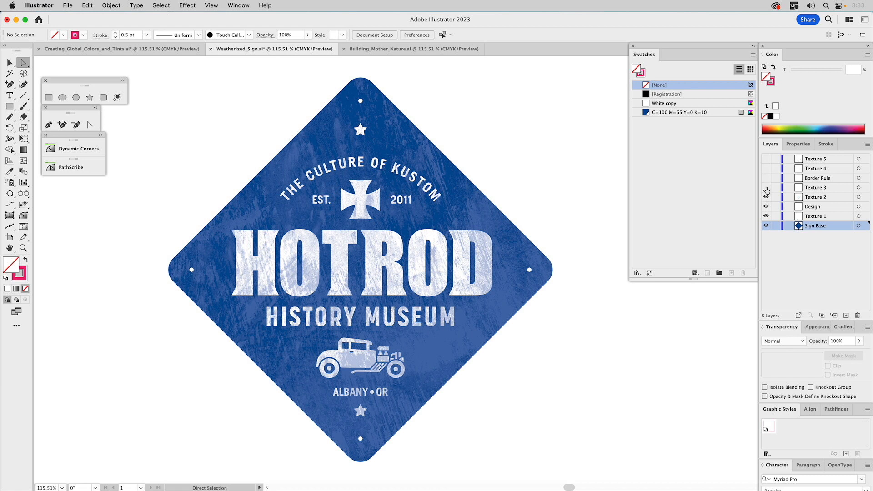
pyautogui.click(767, 188)
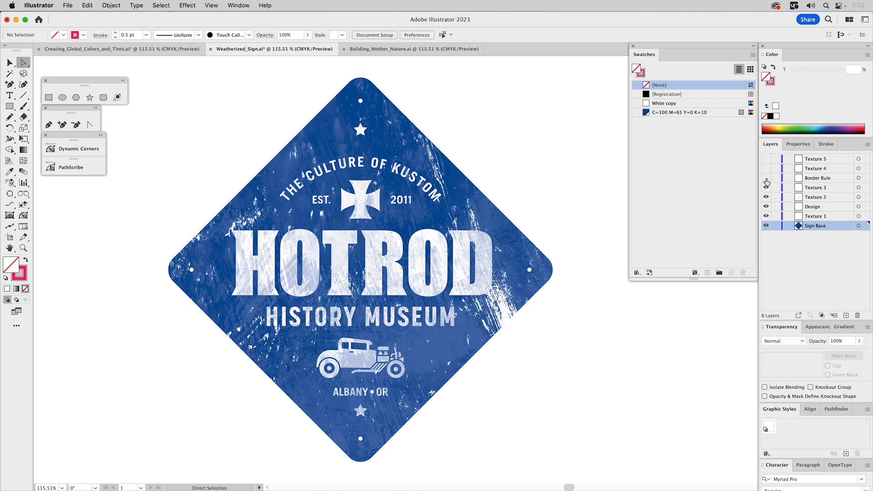
pyautogui.click(766, 179)
pyautogui.click(767, 169)
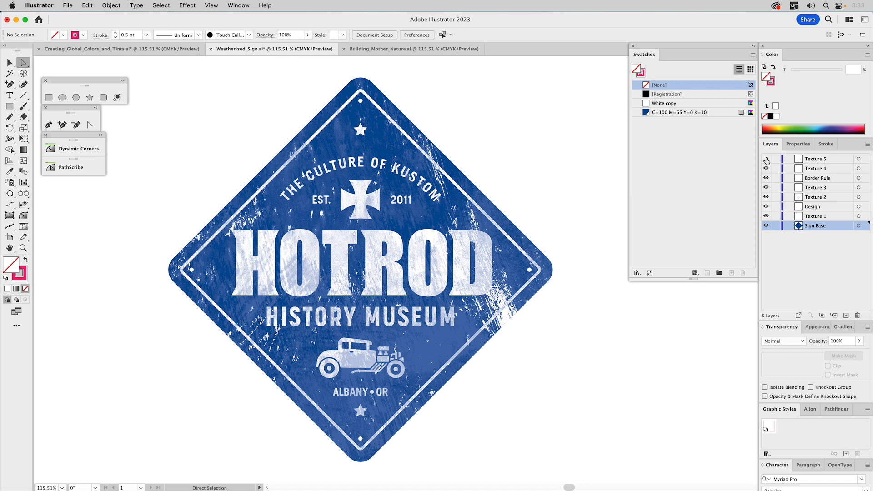
pyautogui.click(767, 159)
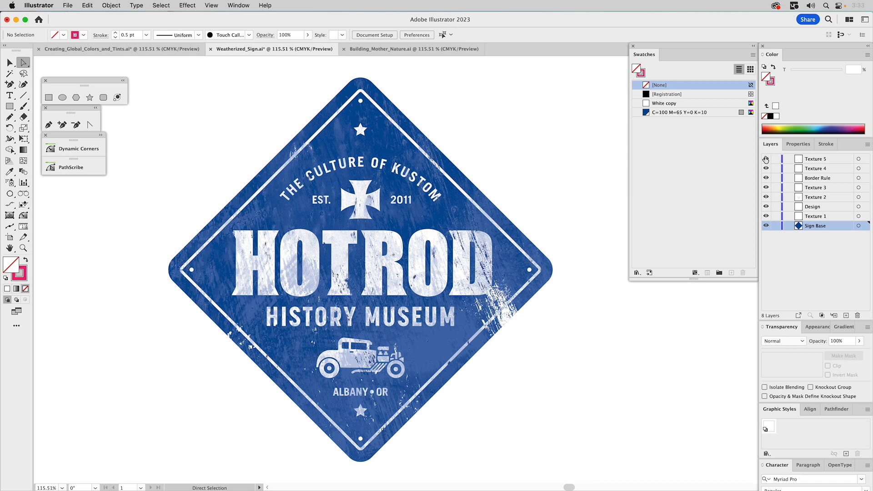
pyautogui.press('super+y')
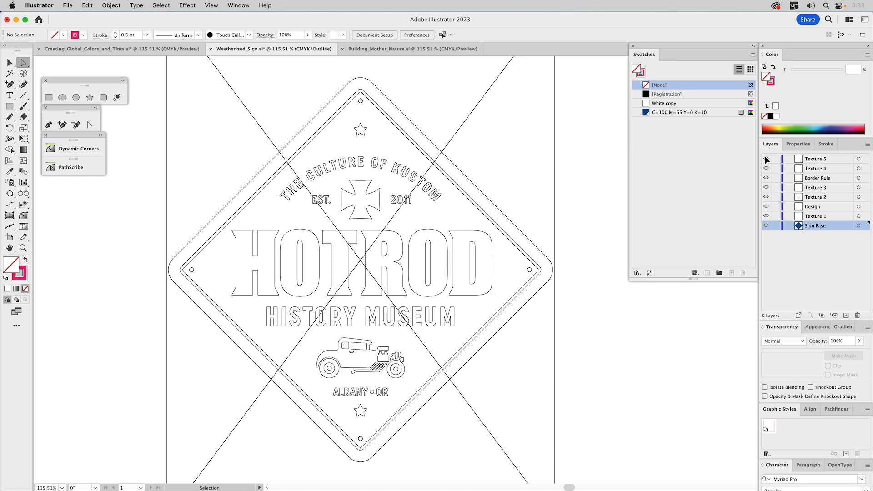
pyautogui.press('super+y')
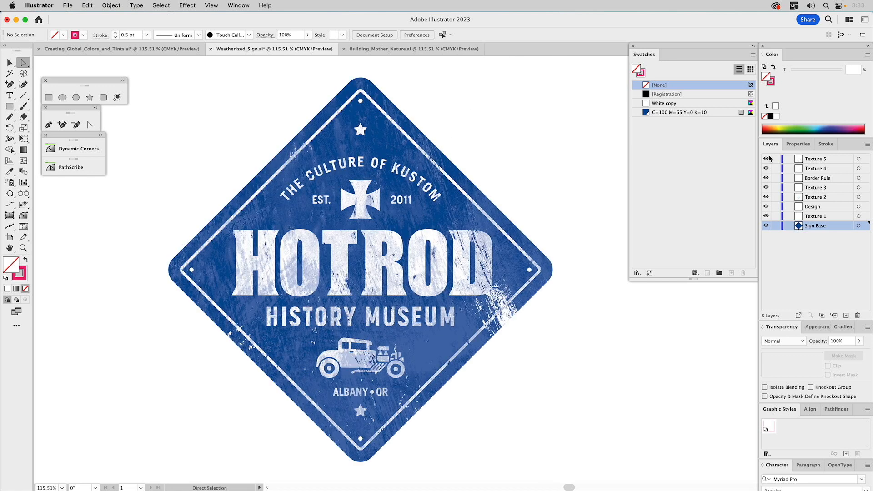
# Lock all layers except Texture 1, try moving its texture off the sign, and restore both its position and the unlocked layers.
pyautogui.press('v')
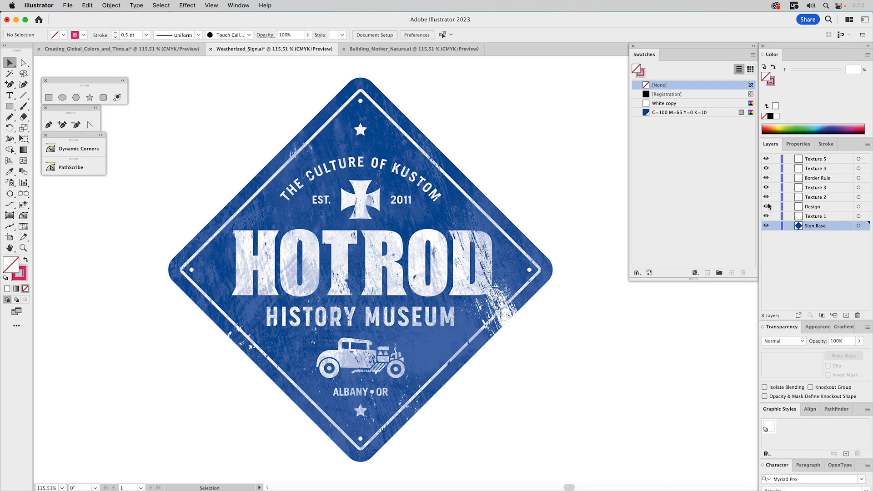
pyautogui.keyDown('alt'); pyautogui.click(776, 216); pyautogui.keyUp('alt')
pyautogui.click(820, 217)
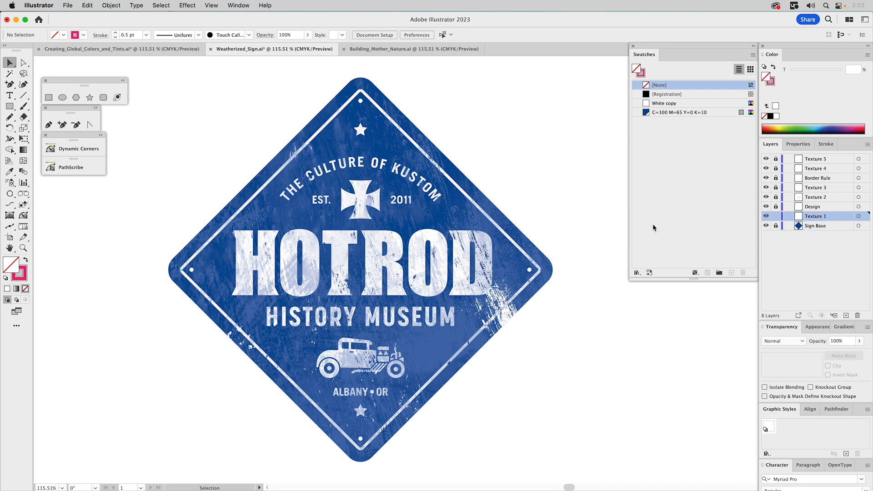
pyautogui.moveTo(483, 252); pyautogui.dragTo(586, 197)
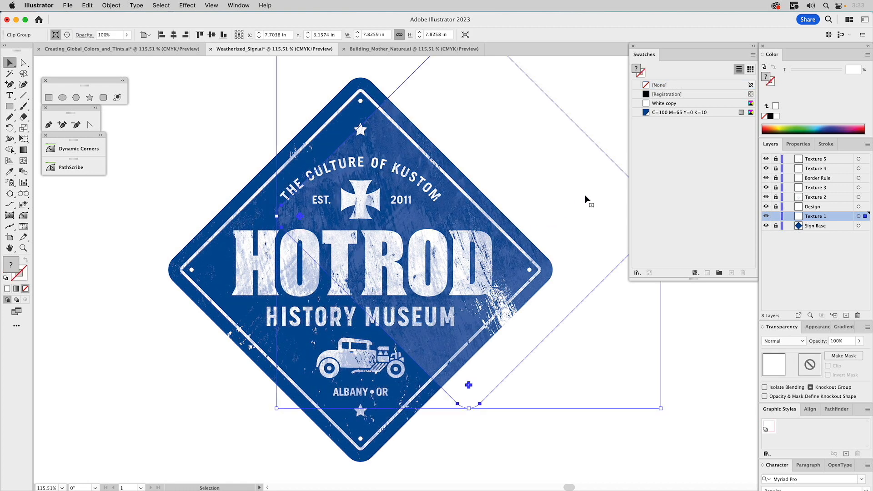
pyautogui.press('super+z')
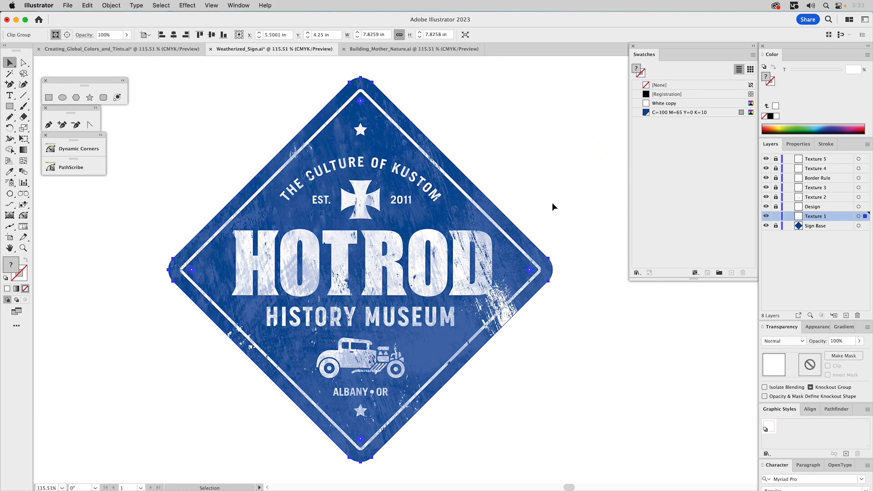
pyautogui.click(584, 198)
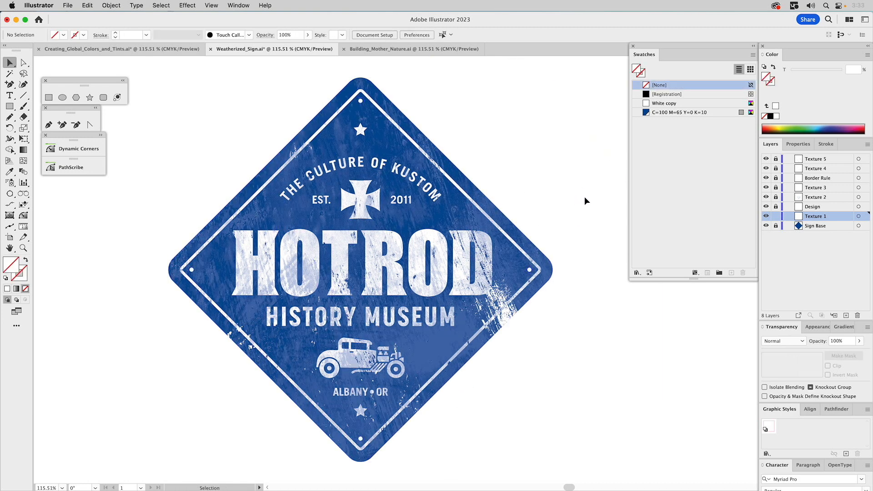
pyautogui.keyDown('alt'); pyautogui.click(776, 208); pyautogui.keyUp('alt')
# Recolor the sign by changing the global swatch C=100 M=65 Y=0 K=10 to C=7 M=100 Y=100 K=25.
pyautogui.doubleClick(646, 114)
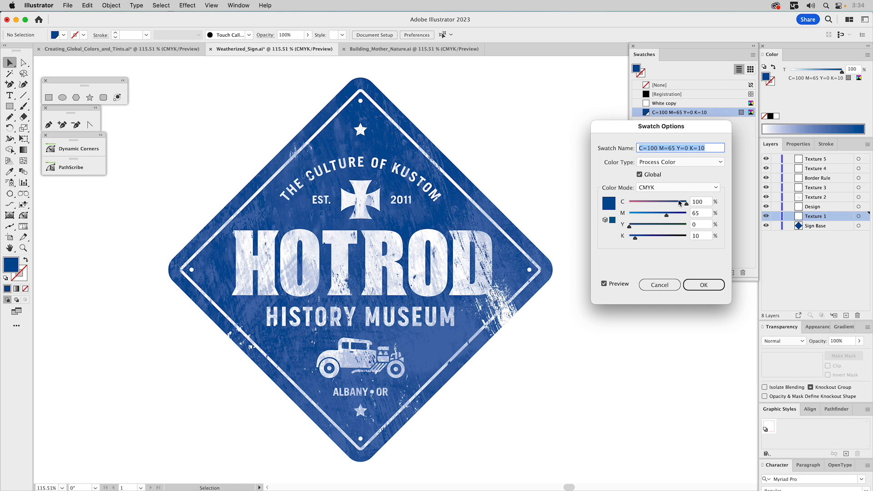
pyautogui.press('Tab')
pyautogui.write('7')
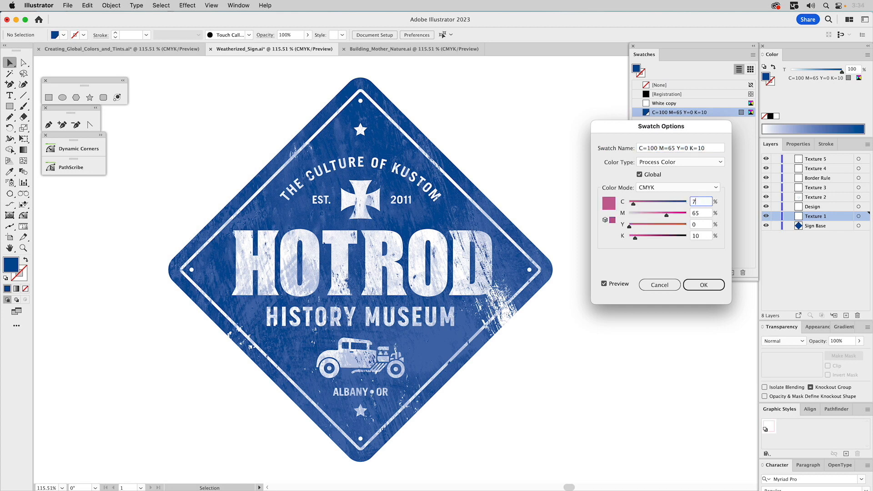
pyautogui.press('Tab')
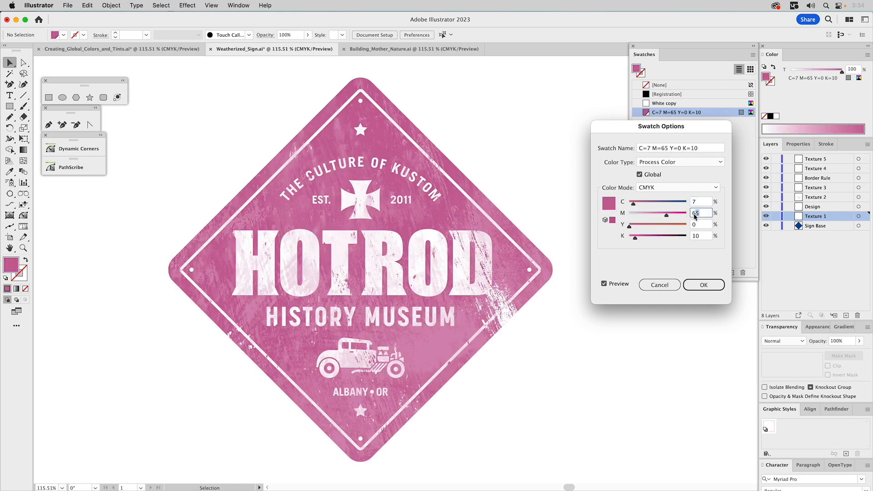
pyautogui.write('100')
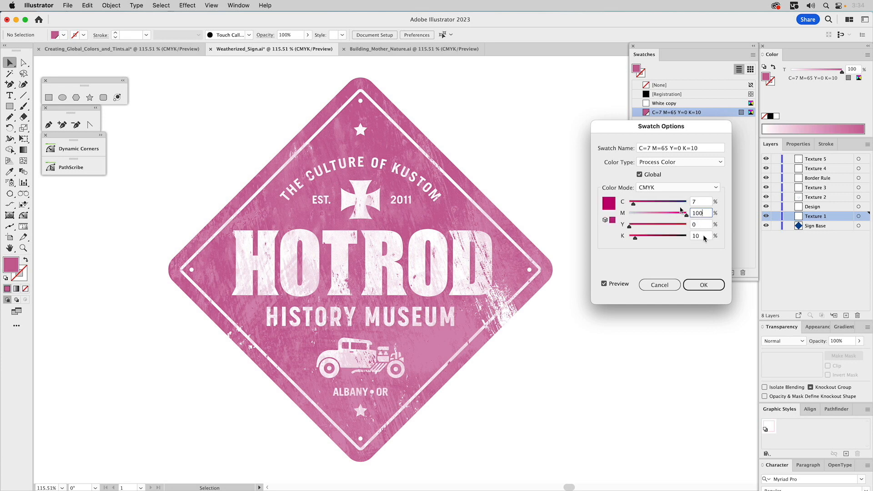
pyautogui.press('Tab')
pyautogui.write('100')
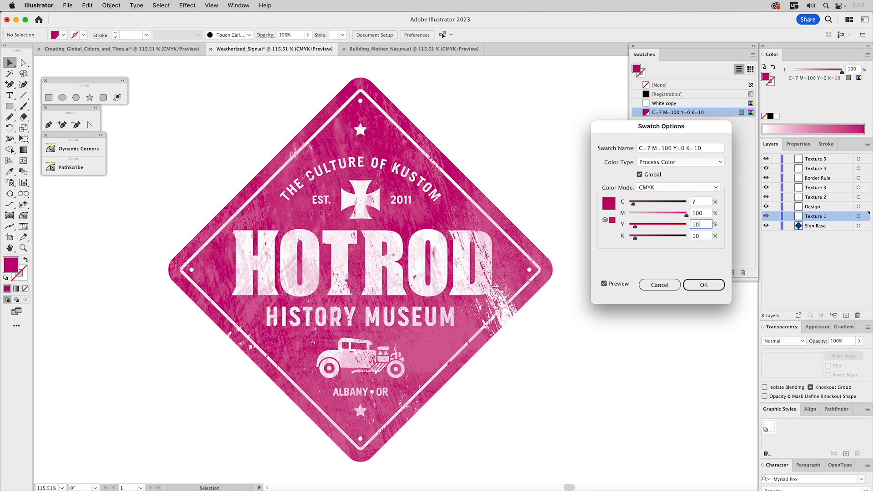
pyautogui.press('Tab')
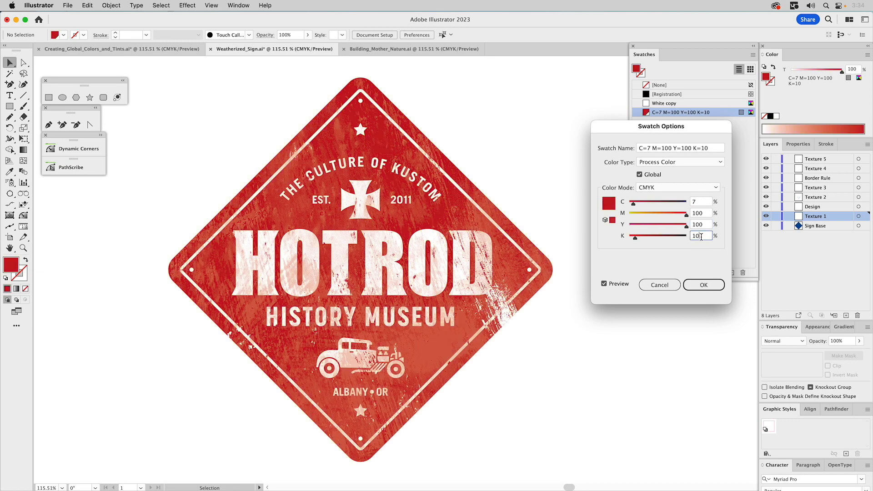
pyautogui.write('25')
pyautogui.click(704, 284)
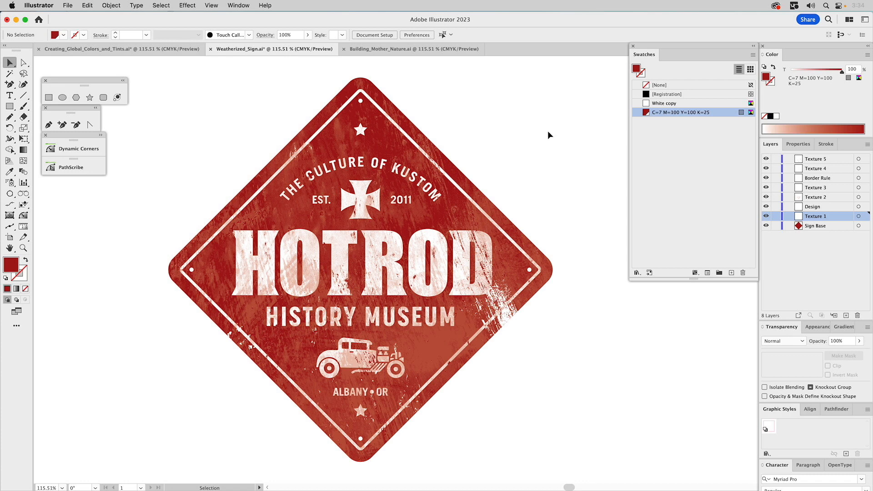
# Switch to the Building_Mother_Nature document and inspect its layers, hiding the Final Face layer briefly and showing it again.
pyautogui.click(441, 50)
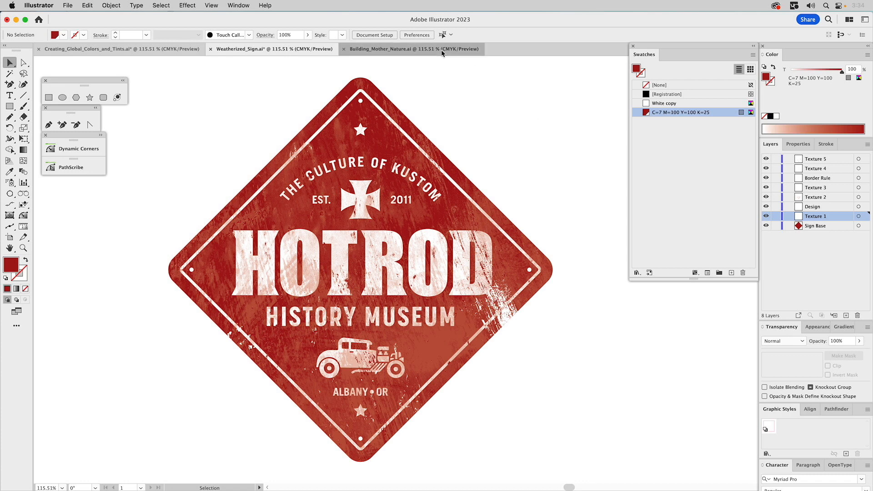
pyautogui.moveTo(496, 120); pyautogui.dragTo(410, 125)
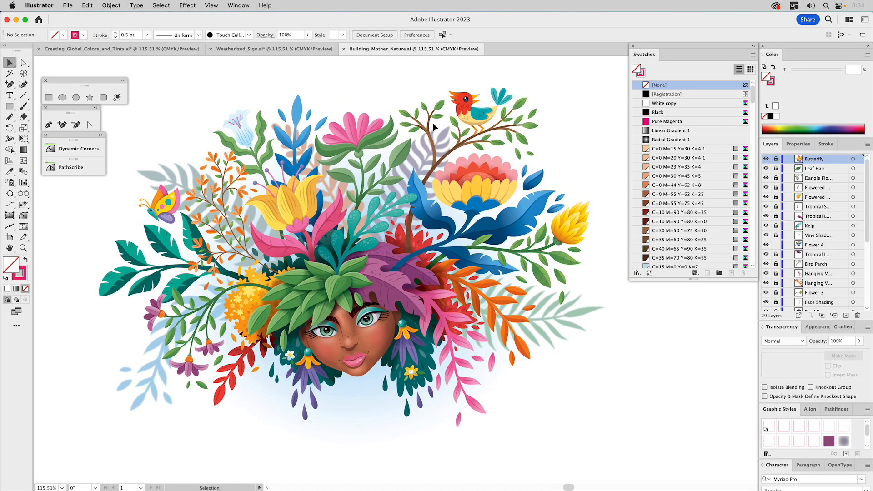
pyautogui.scroll(-5, 834, 215)
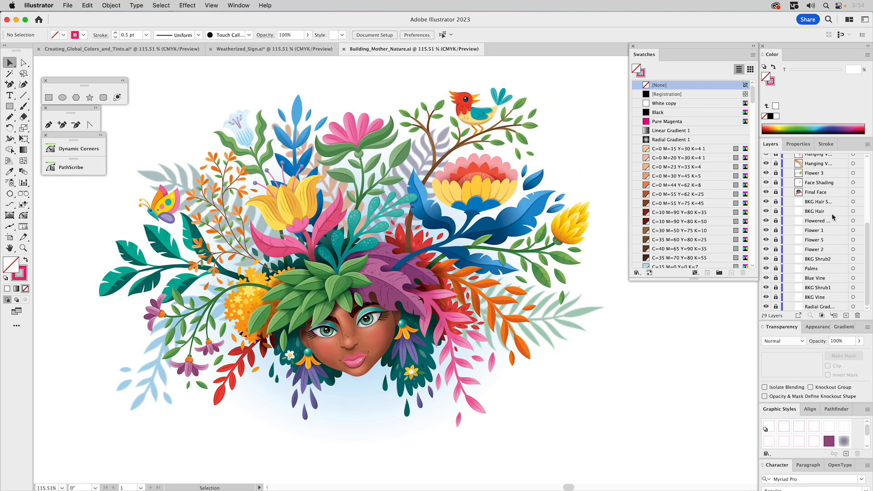
pyautogui.scroll(2, 838, 238)
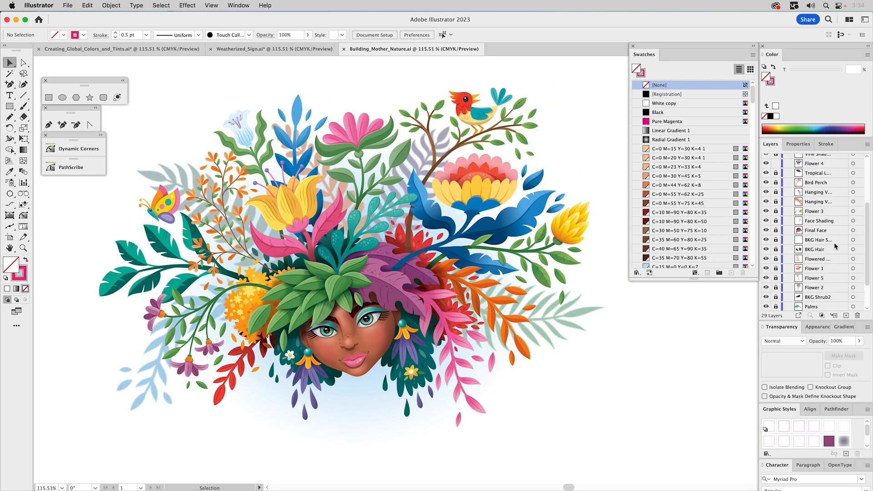
pyautogui.click(767, 230)
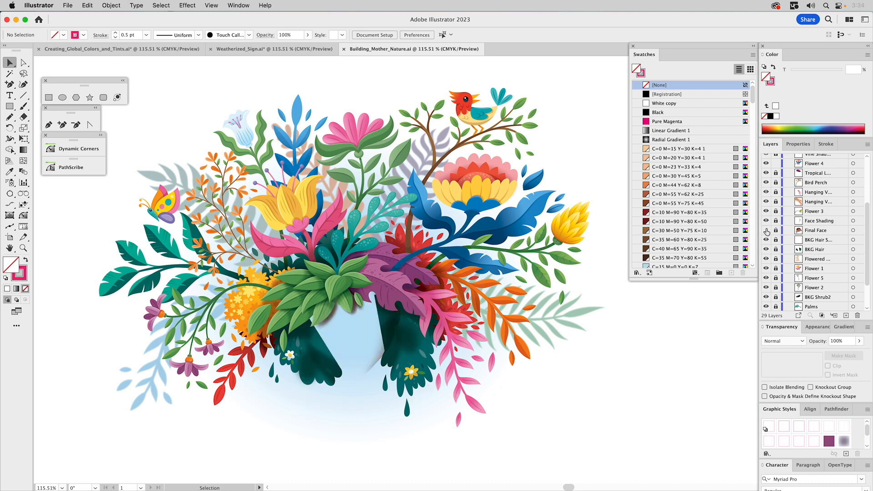
pyautogui.click(767, 231)
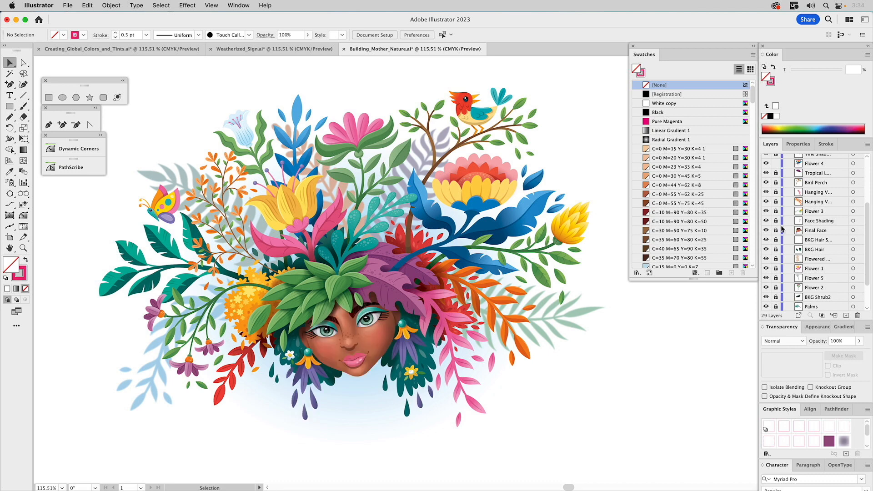
pyautogui.scroll(4, 819, 224)
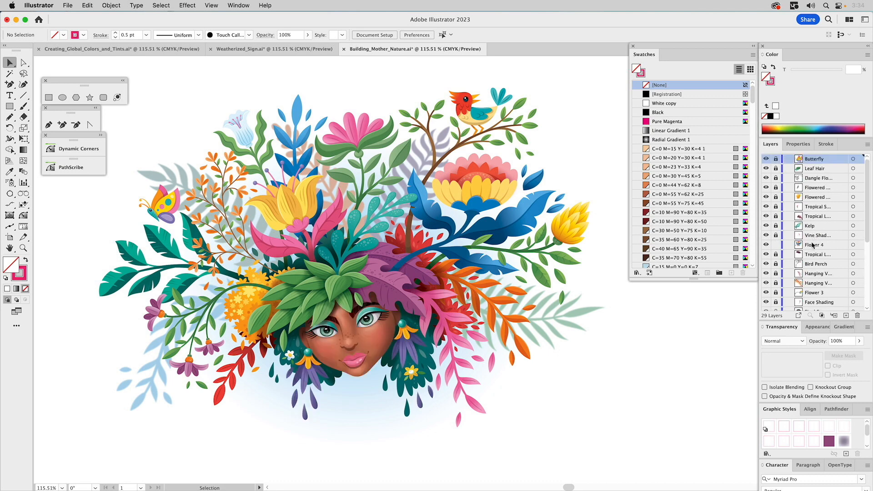
# Make Flower 4 the active layer and get a close-up of the flower with the blue leaves.
pyautogui.click(814, 246)
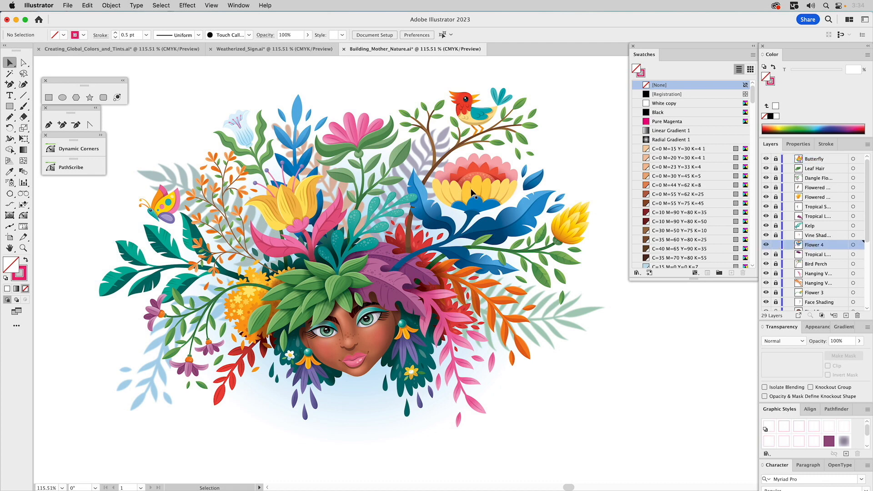
pyautogui.press('z')
pyautogui.moveTo(346, 138); pyautogui.dragTo(587, 318)
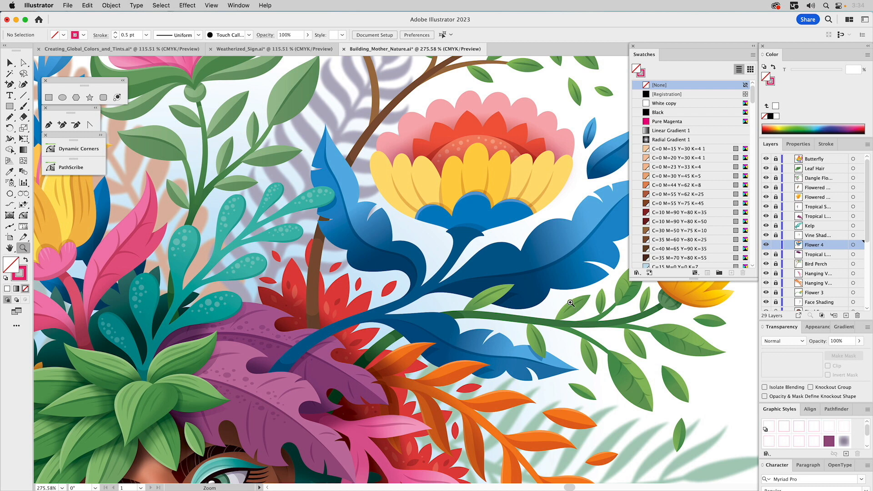
pyautogui.press('v')
pyautogui.moveTo(559, 248); pyautogui.dragTo(457, 226)
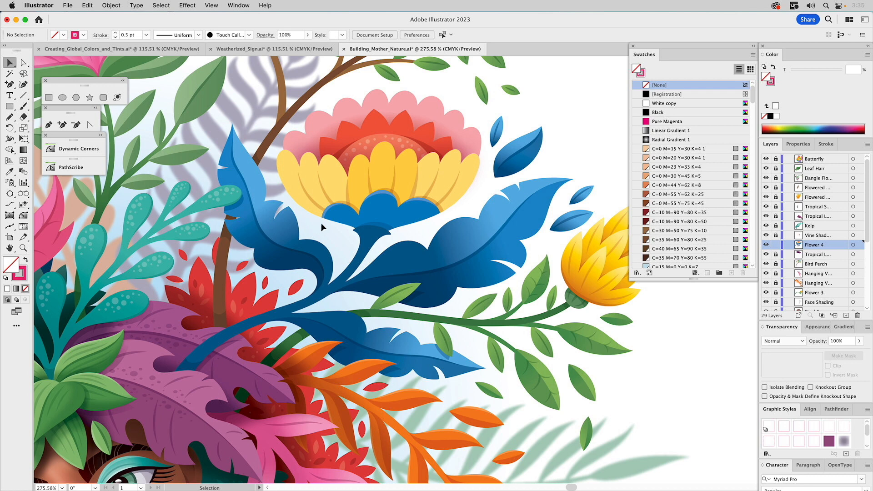
# Edit the light blue global swatch C=55 M=10 Y=0 K=0 in the Flower 4 Blues group to C=35 and M=5.
pyautogui.scroll(-10, 689, 195)
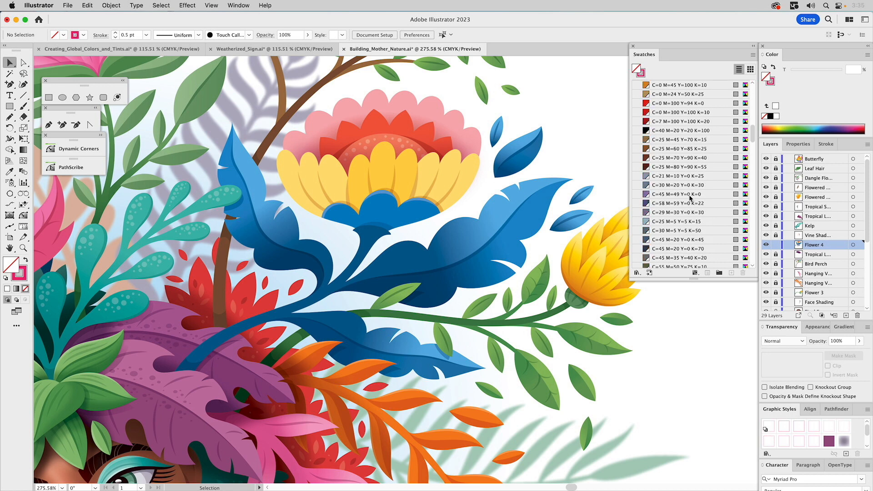
pyautogui.scroll(-10, 691, 198)
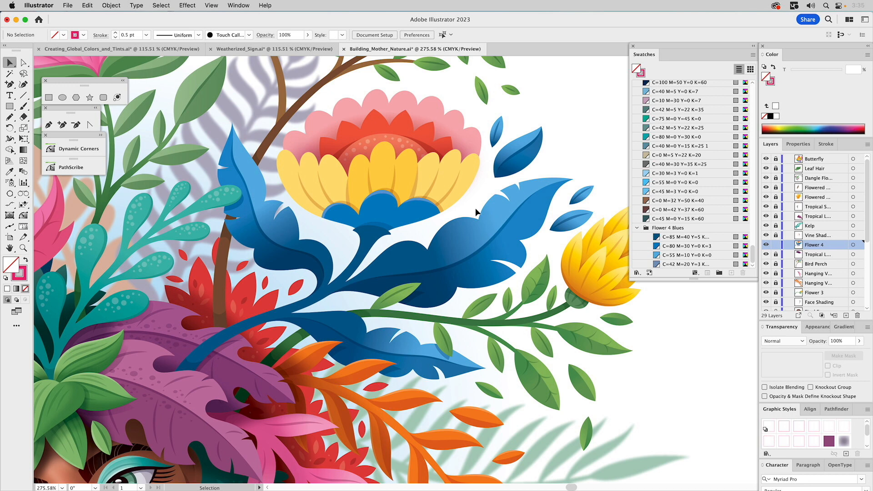
pyautogui.doubleClick(656, 255)
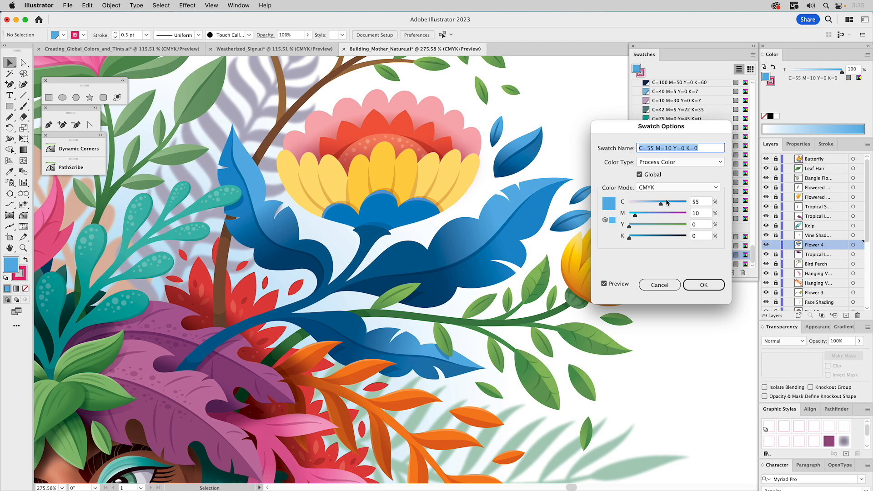
pyautogui.click(700, 202)
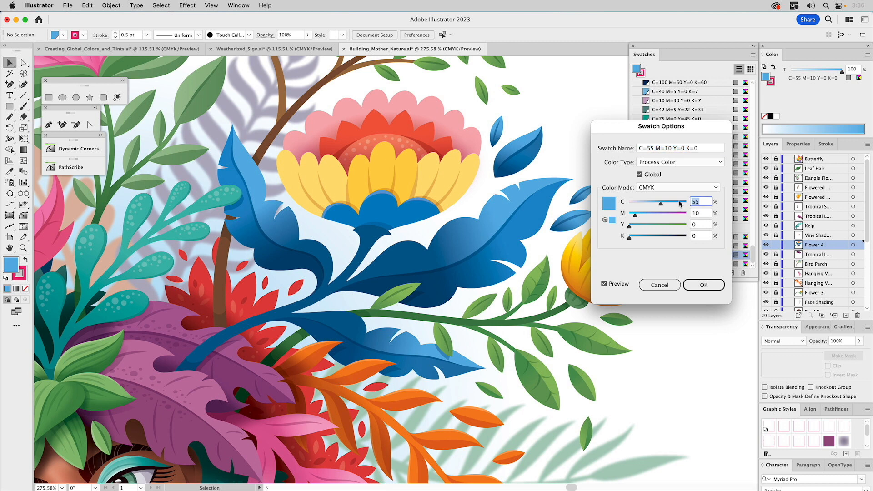
pyautogui.write('35')
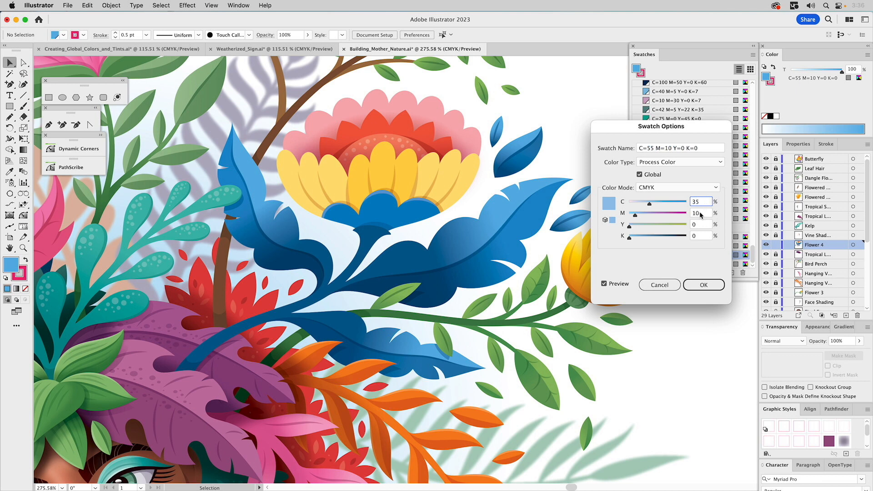
pyautogui.press('Tab')
pyautogui.write('5')
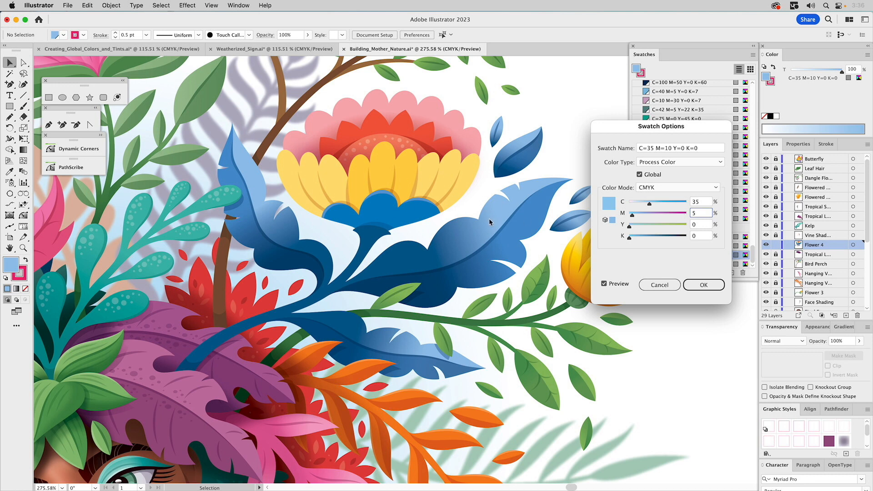
pyautogui.click(705, 284)
# Inspect the recolored blue leaves and petals up close around the headdress, ending with the whole illustration in view.
pyautogui.moveTo(230, 191); pyautogui.dragTo(528, 214)
pyautogui.moveTo(378, 176); pyautogui.dragTo(405, 363)
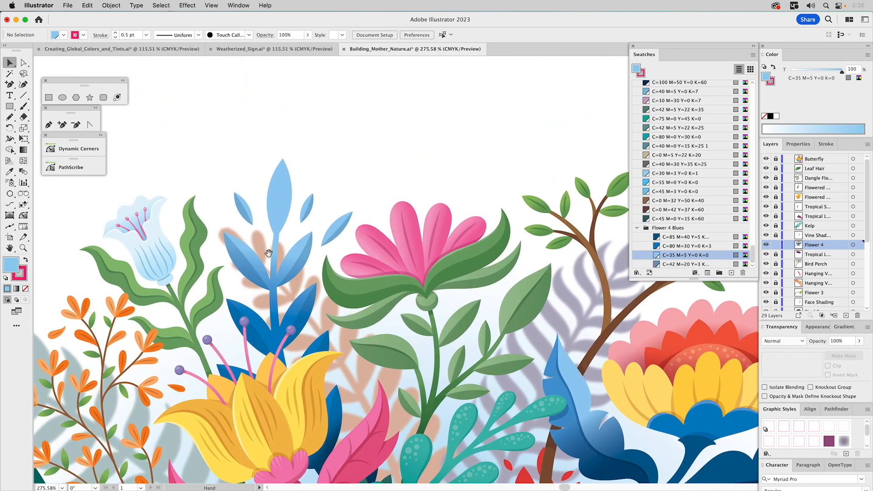
pyautogui.moveTo(486, 395); pyautogui.dragTo(352, 241)
pyautogui.moveTo(429, 291); pyautogui.dragTo(352, 307)
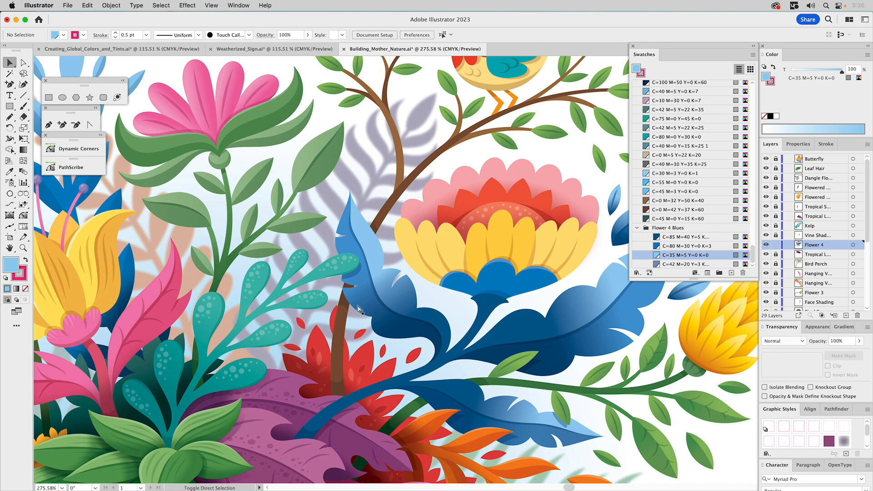
pyautogui.press('super+0')
pyautogui.moveTo(483, 282); pyautogui.dragTo(385, 297)
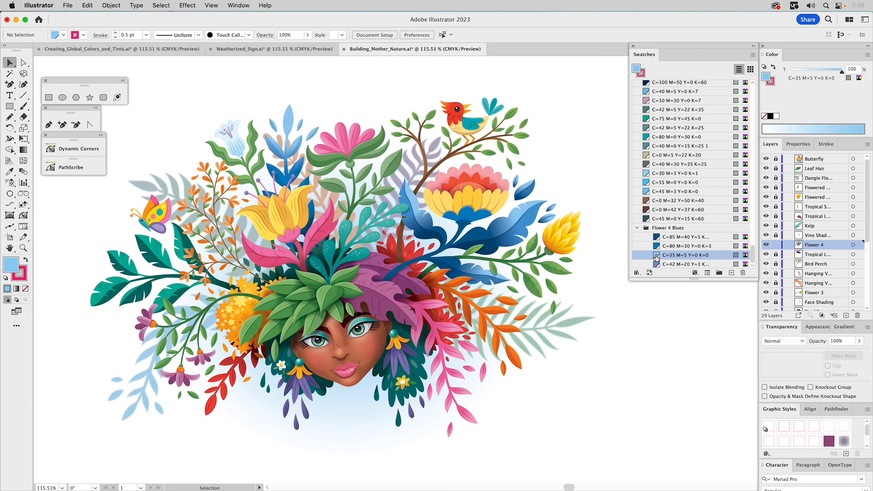
# Change the light blue global swatch in the Flower 4 Blues group to C=20 M=0 Y=75 K=0.
pyautogui.doubleClick(657, 258)
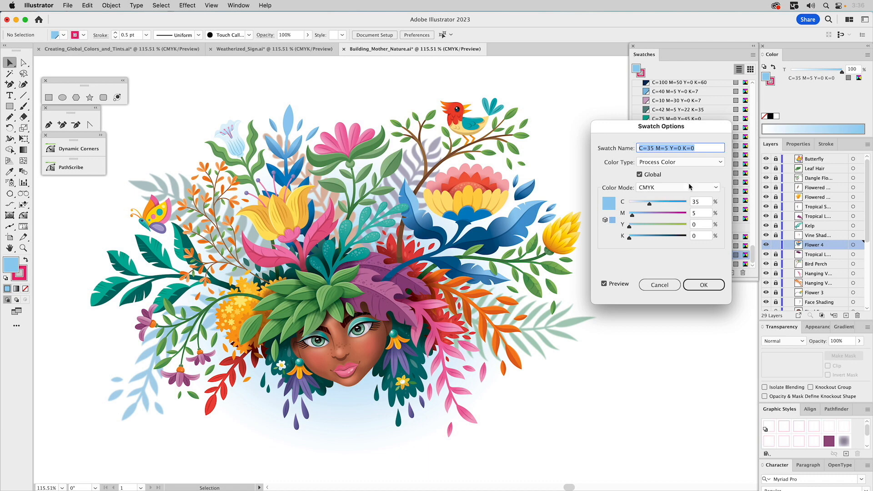
pyautogui.click(700, 203)
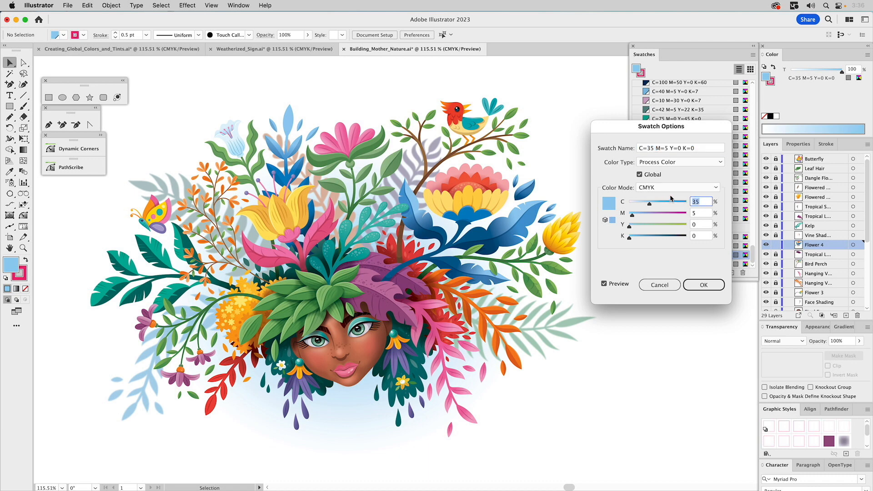
pyautogui.write('20')
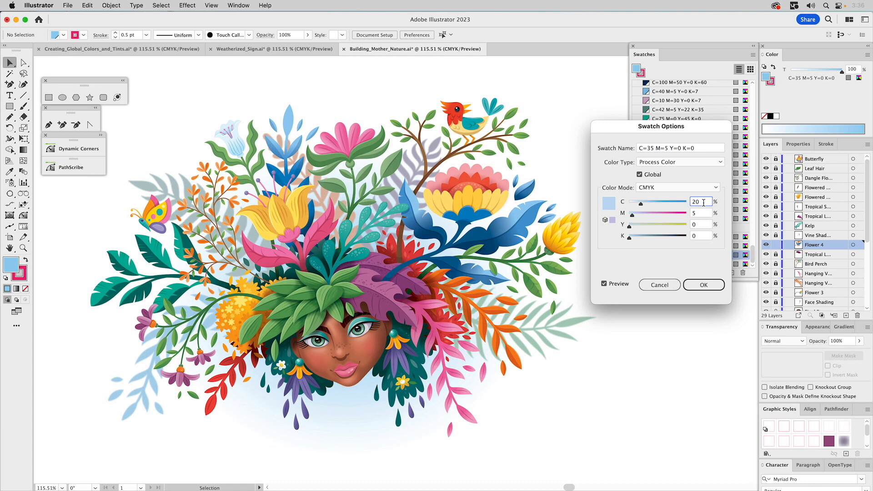
pyautogui.press('Tab')
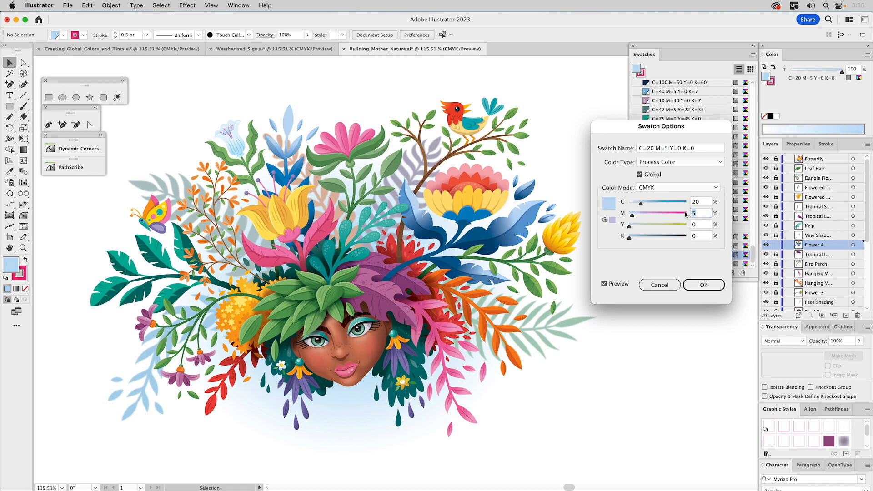
pyautogui.write('0')
pyautogui.click(700, 223)
pyautogui.click(672, 224)
pyautogui.press('Tab')
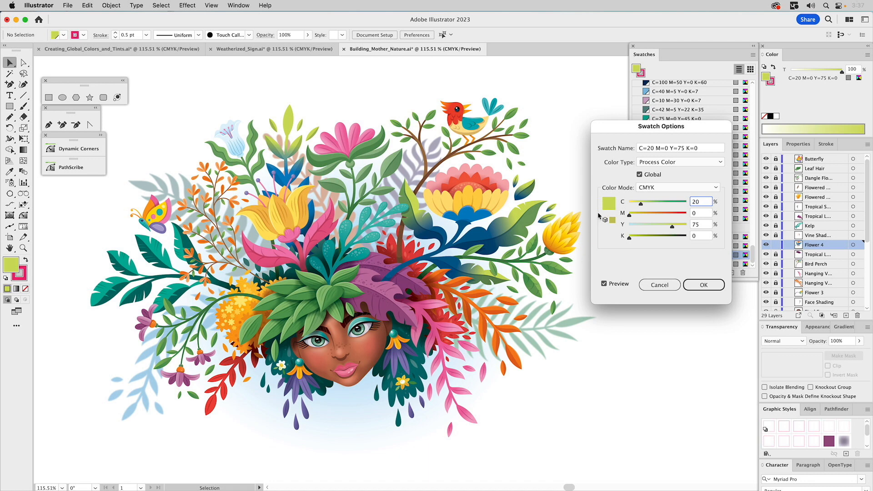
pyautogui.click(701, 285)
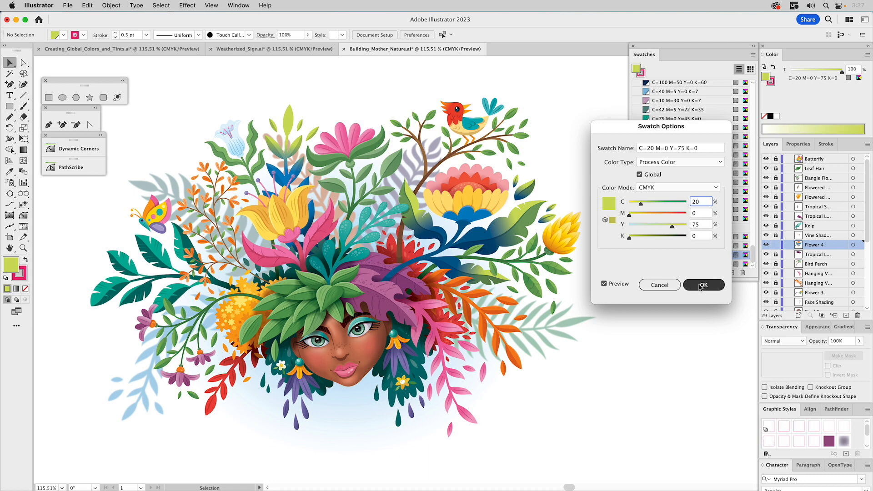
pyautogui.click(701, 286)
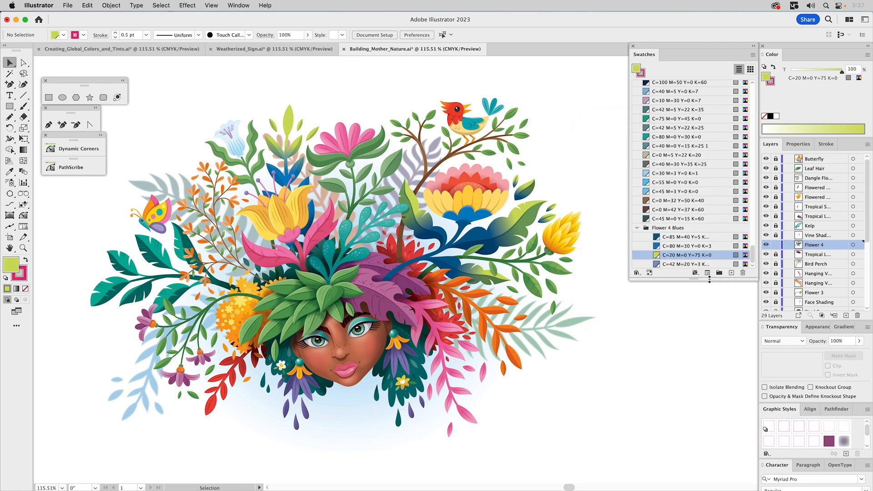